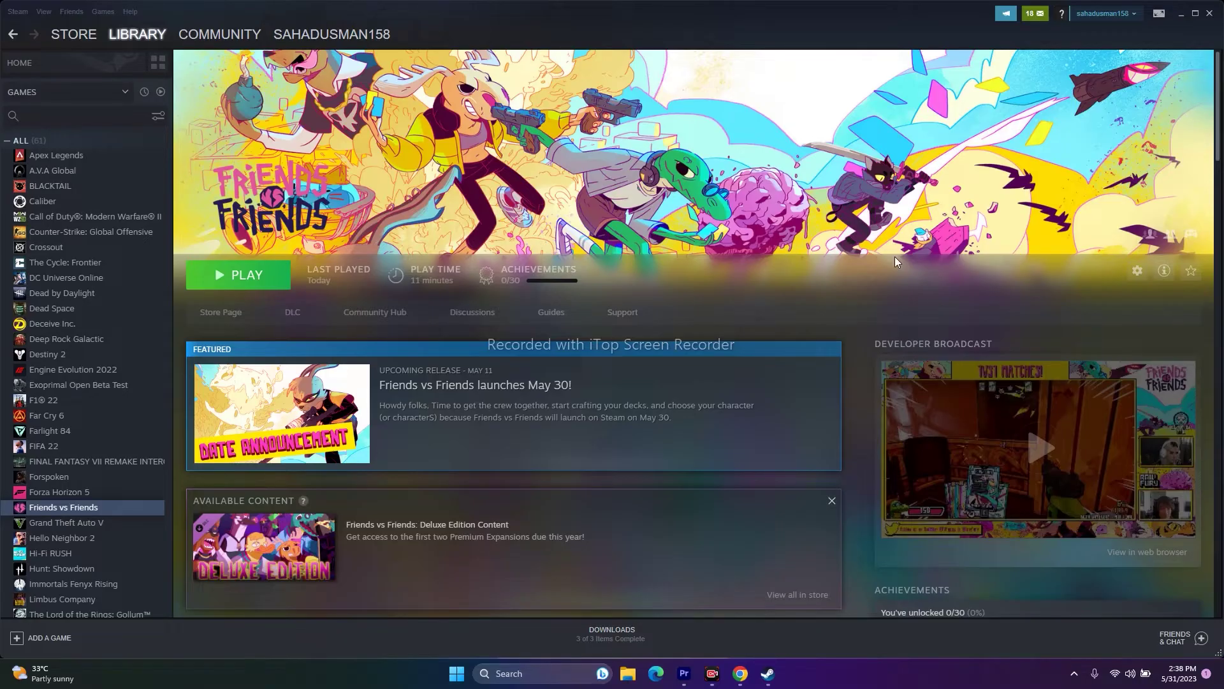
# - Open the Windows power options to reach the Restart command
pyautogui.click(457, 673)
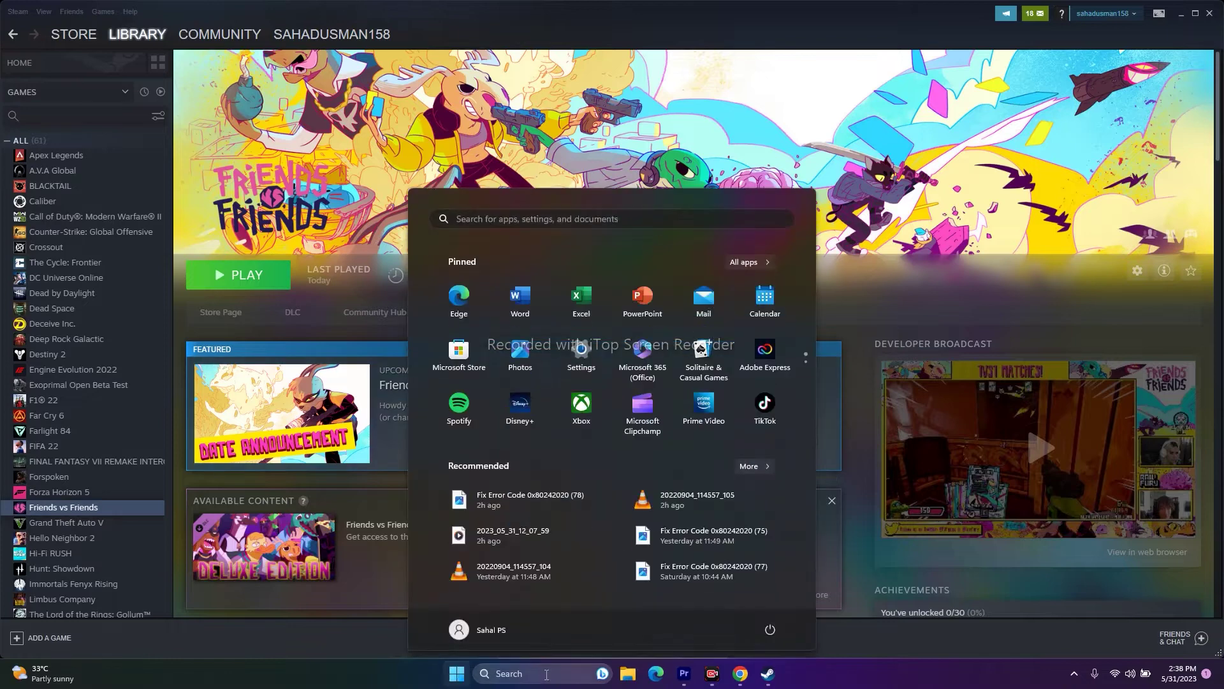
pyautogui.click(770, 630)
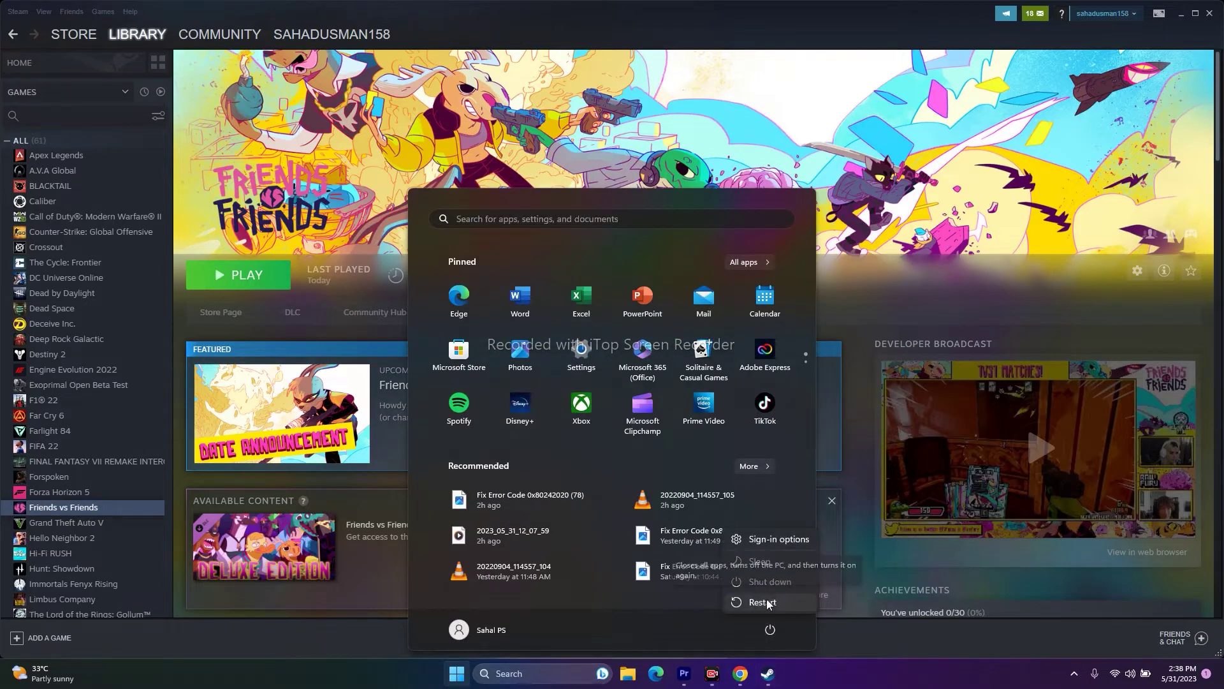
pyautogui.click(764, 602)
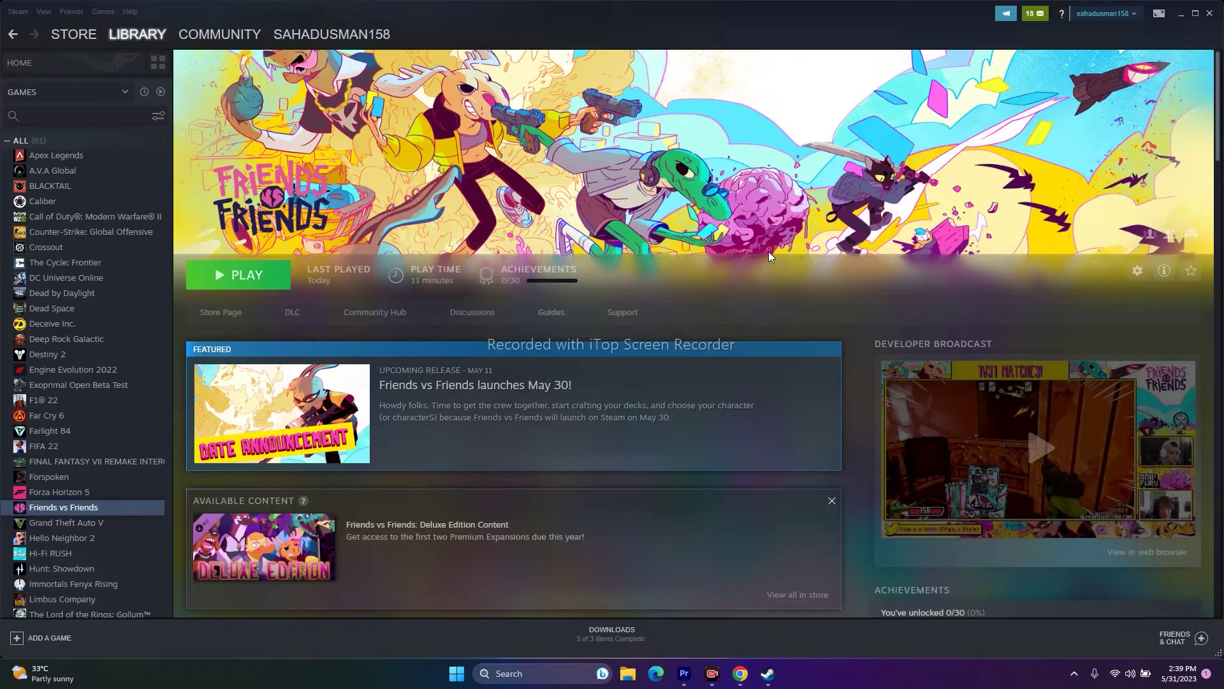
# - Verify the integrity of the Friends vs Friends game files, closing the game's properties once the check finishes
pyautogui.rightClick(101, 508)
pyautogui.click(111, 588)
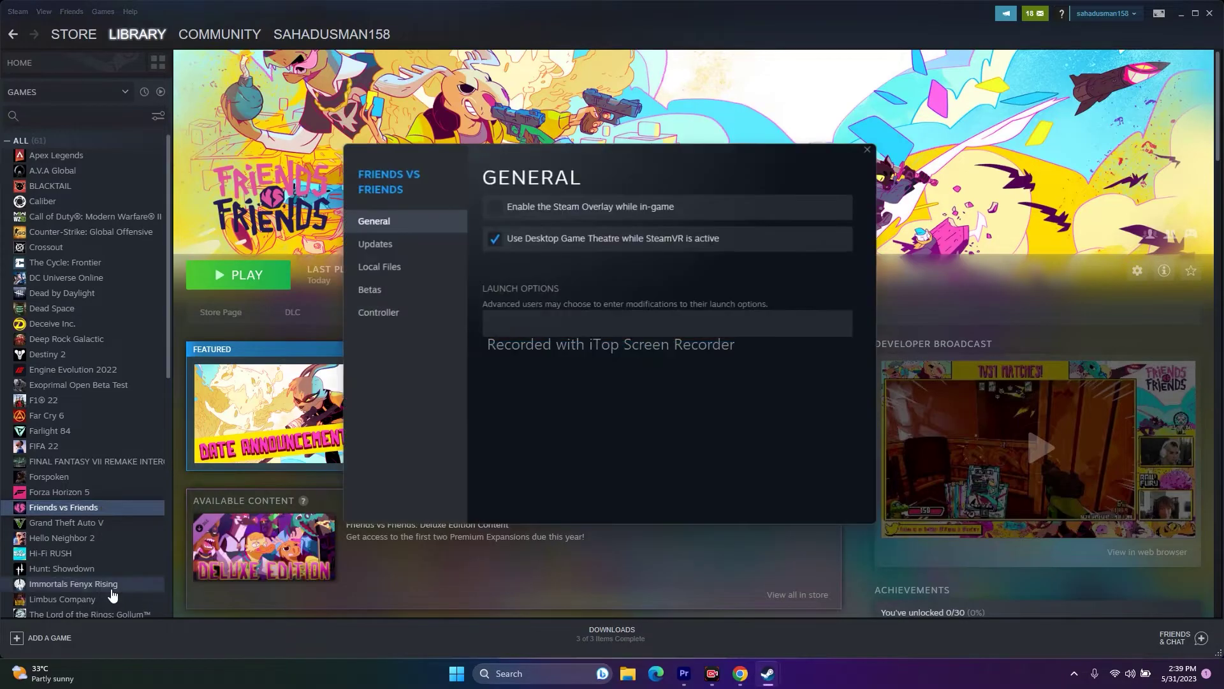
pyautogui.click(383, 266)
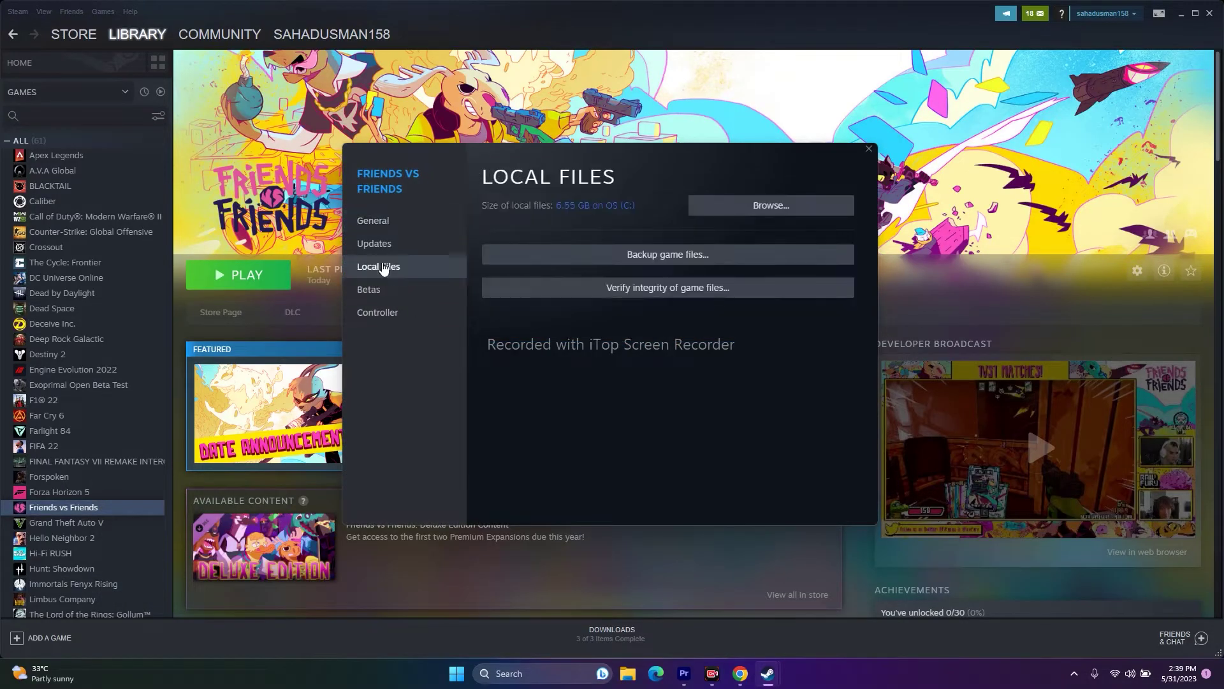
pyautogui.click(691, 286)
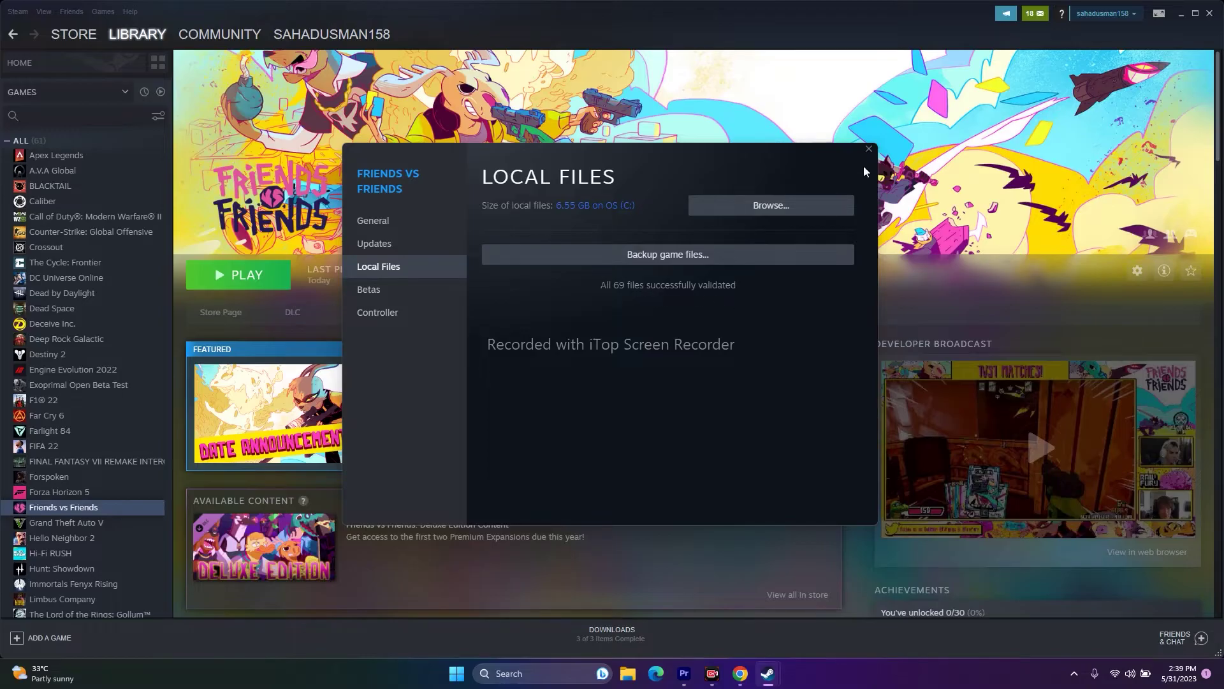
pyautogui.click(868, 150)
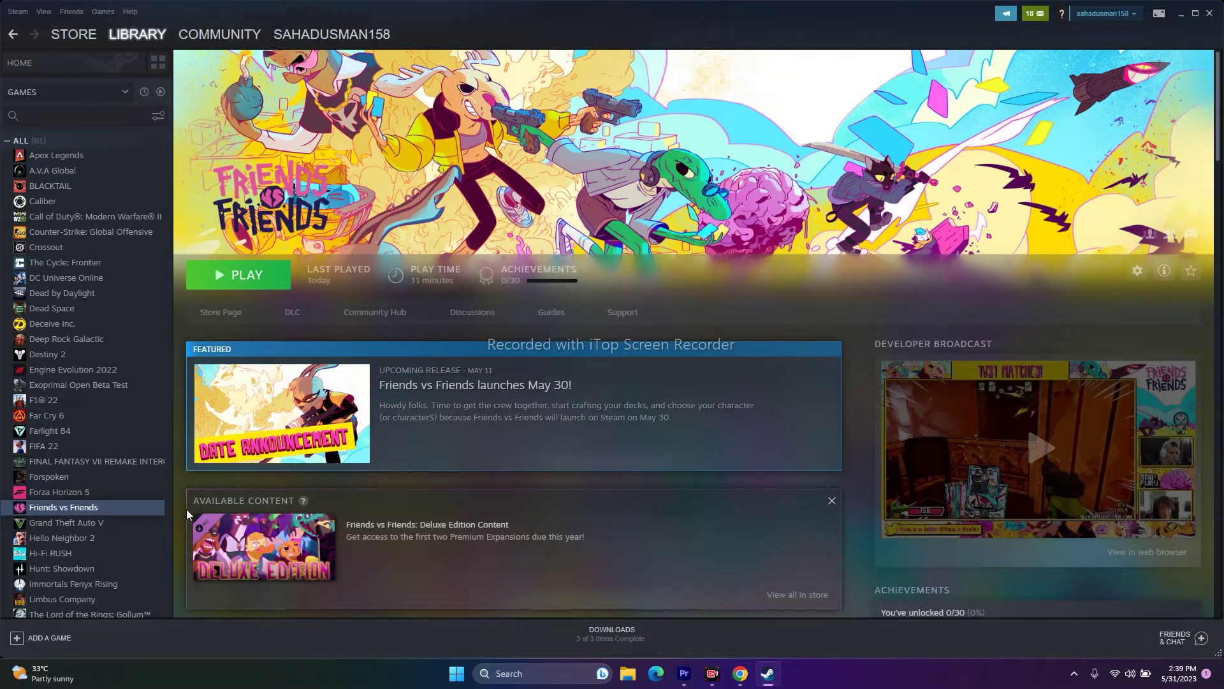
# - Browse to the Friends vs Friends installation folder from the game's local files settings
pyautogui.rightClick(115, 508)
pyautogui.click(131, 577)
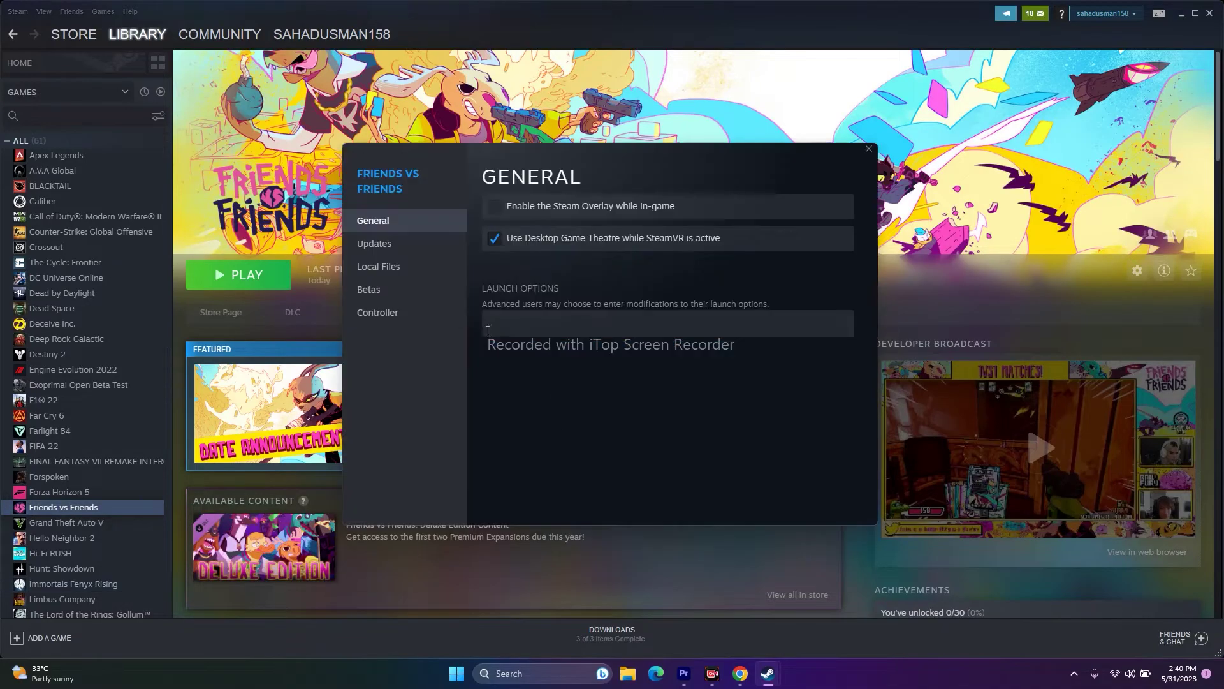
pyautogui.click(392, 243)
pyautogui.click(393, 266)
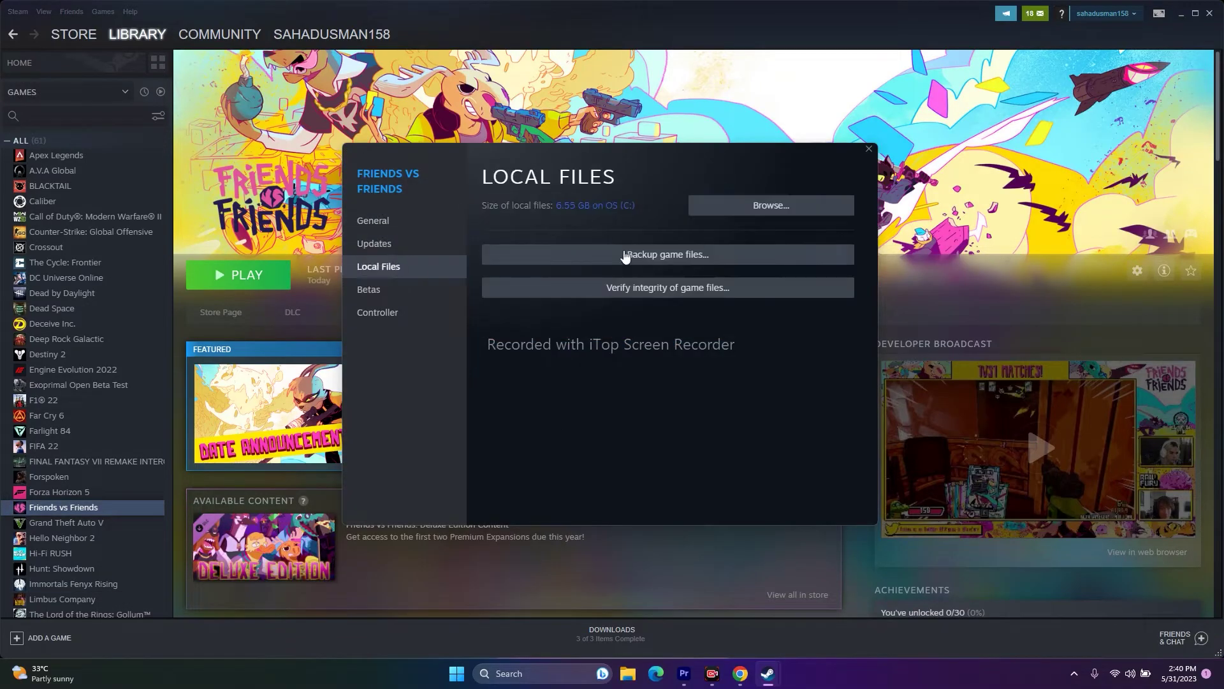
pyautogui.click(821, 208)
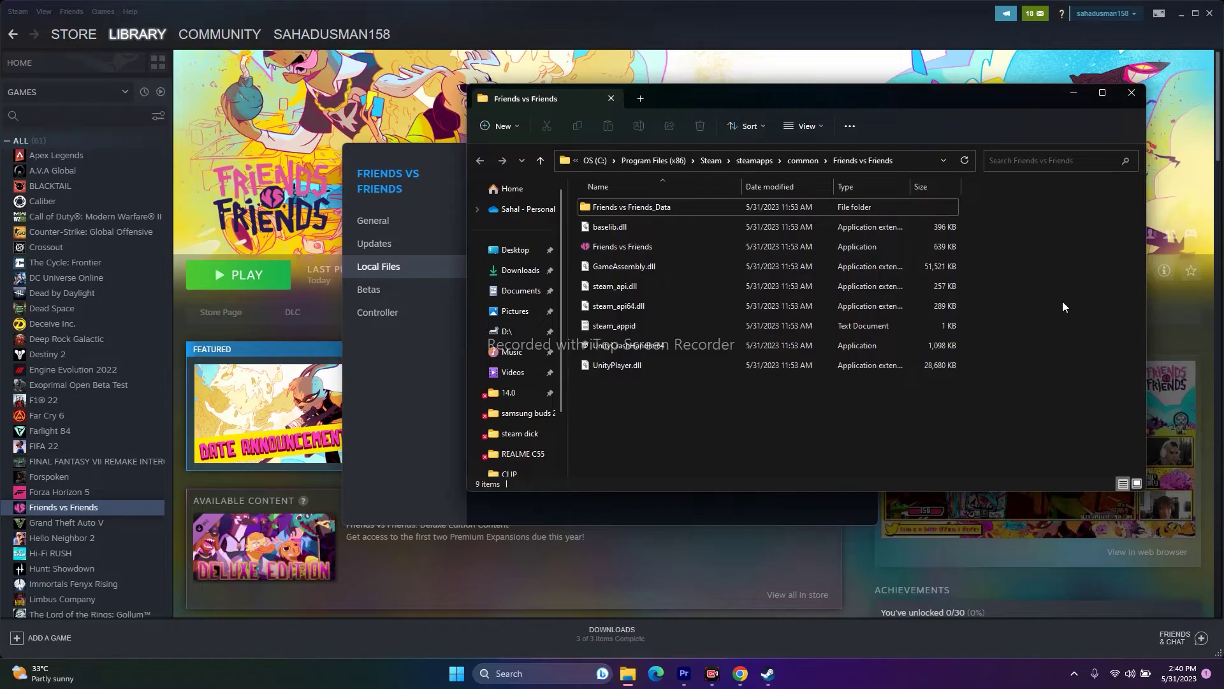
# - Set the Friends vs Friends application to run as an administrator in its compatibility properties and apply the change
pyautogui.click(625, 248)
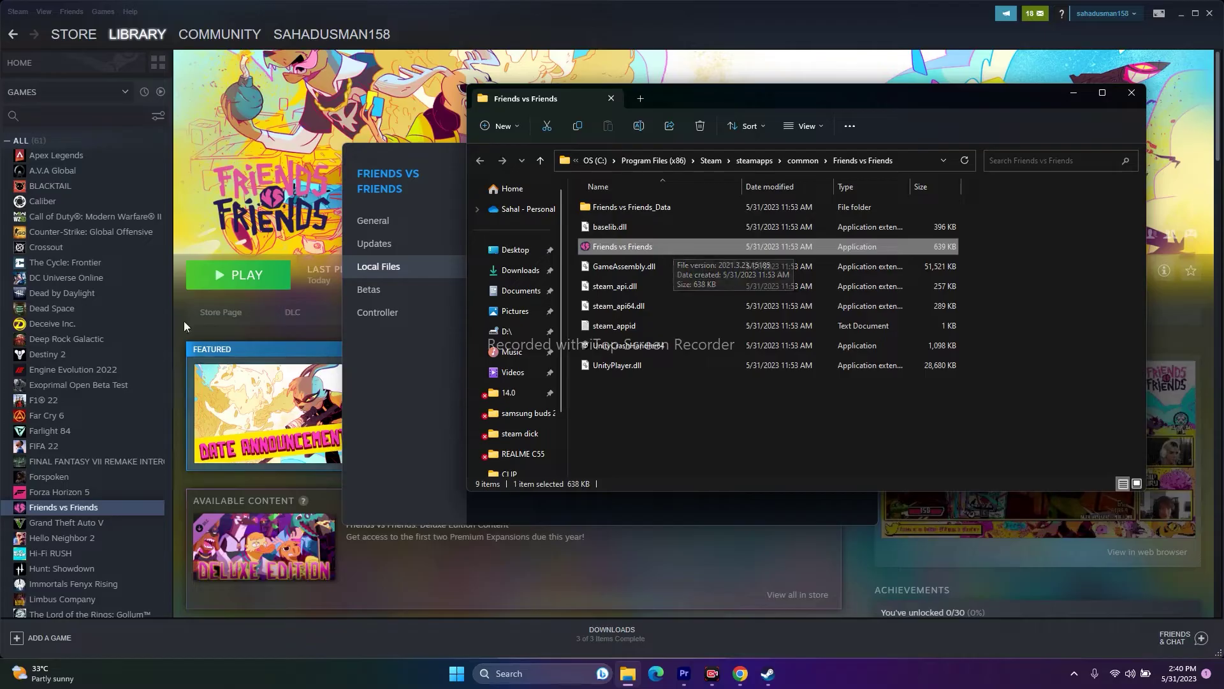
pyautogui.rightClick(660, 247)
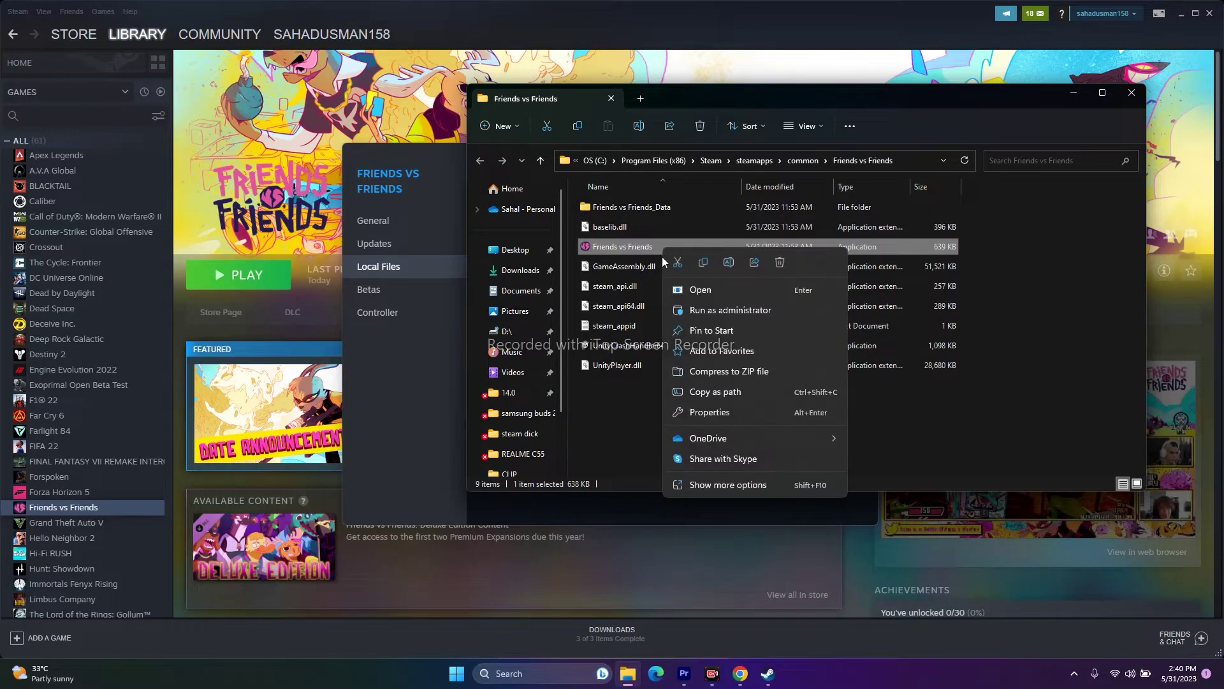
pyautogui.click(691, 489)
pyautogui.click(710, 477)
pyautogui.click(754, 334)
pyautogui.moveTo(791, 316); pyautogui.dragTo(961, 121)
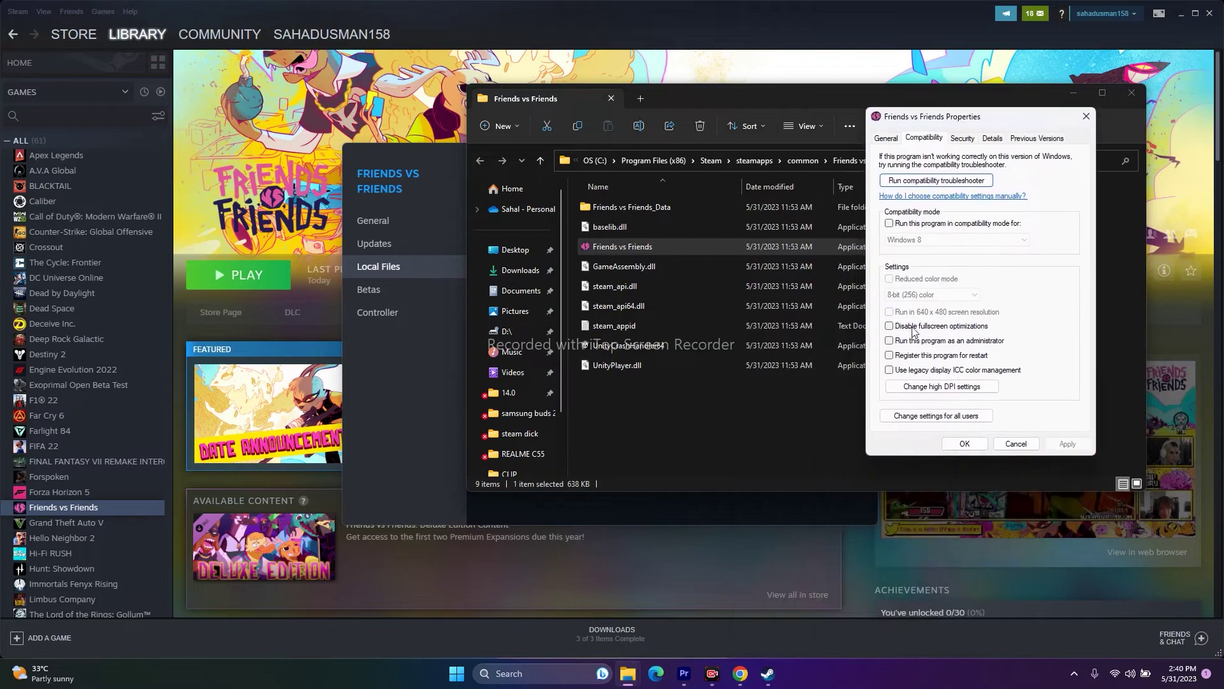
pyautogui.click(890, 341)
pyautogui.click(1067, 444)
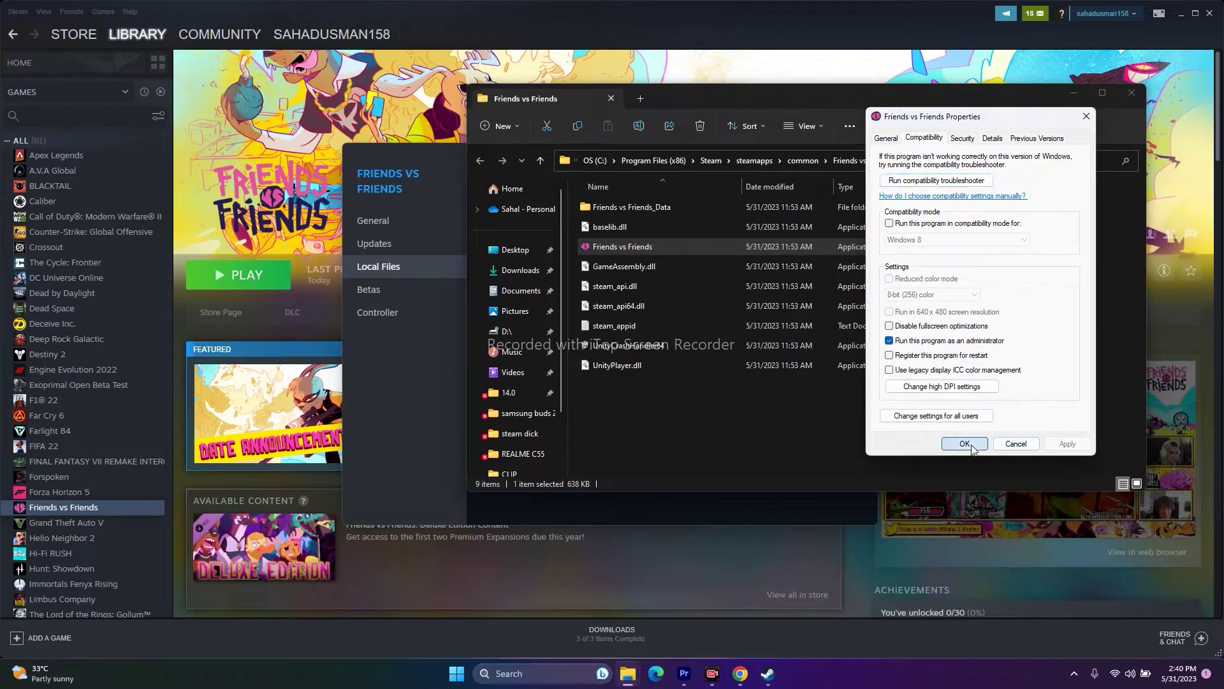
pyautogui.click(964, 443)
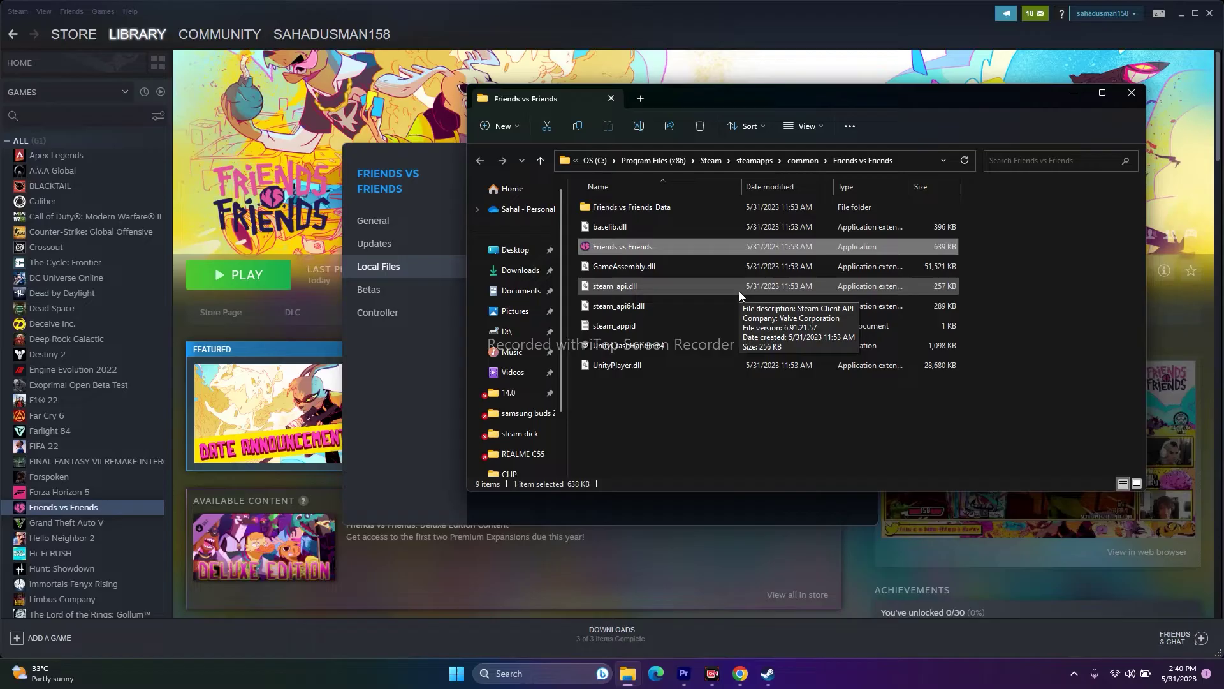
# - Enable compatibility mode for the Friends vs Friends application, choosing Windows 7
pyautogui.rightClick(657, 250)
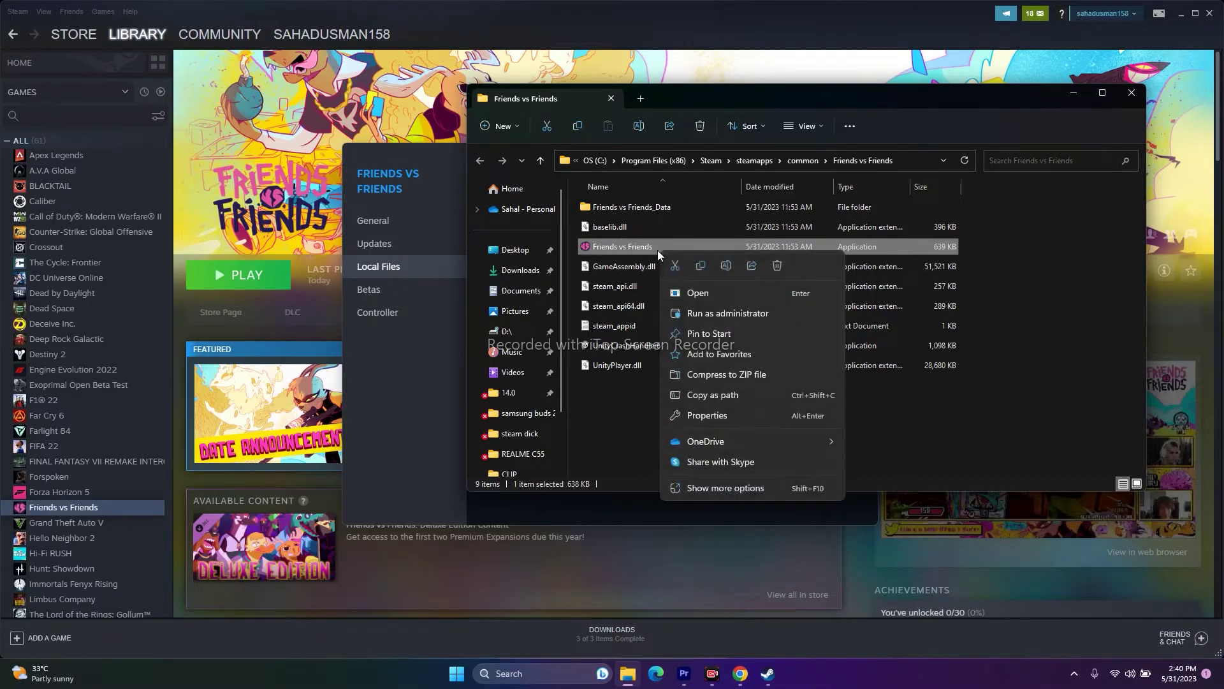
pyautogui.click(714, 487)
pyautogui.click(753, 479)
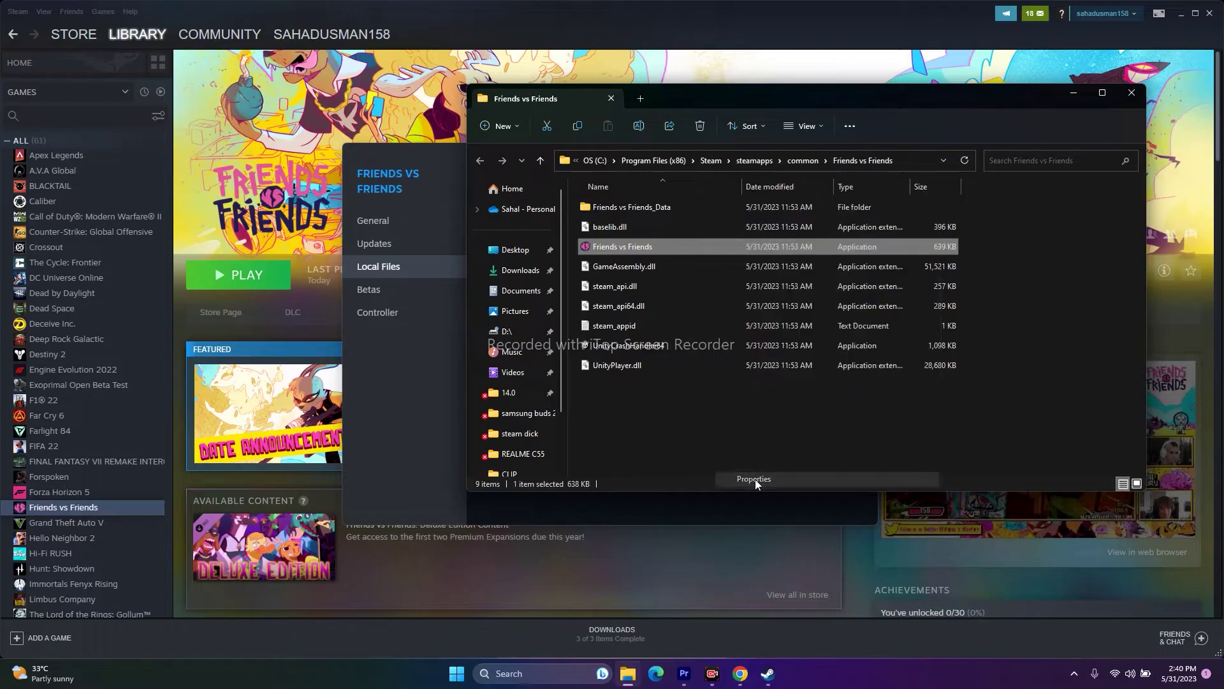
pyautogui.click(782, 326)
pyautogui.moveTo(869, 297); pyautogui.dragTo(949, 129)
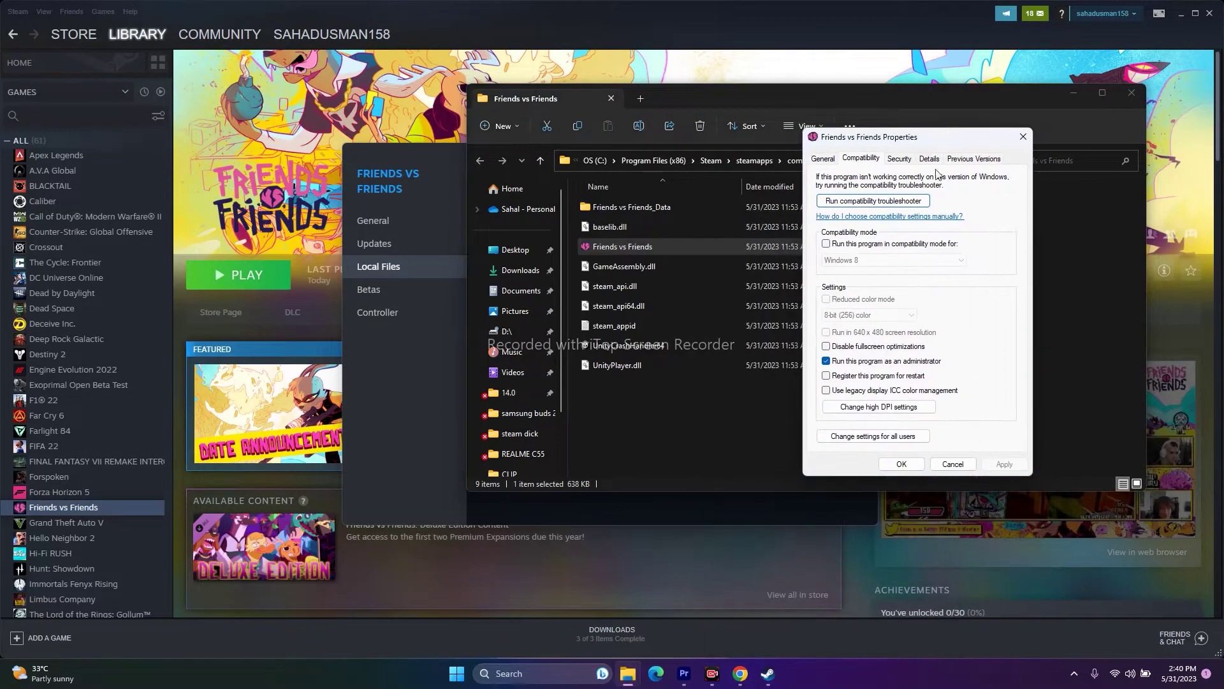
pyautogui.click(827, 244)
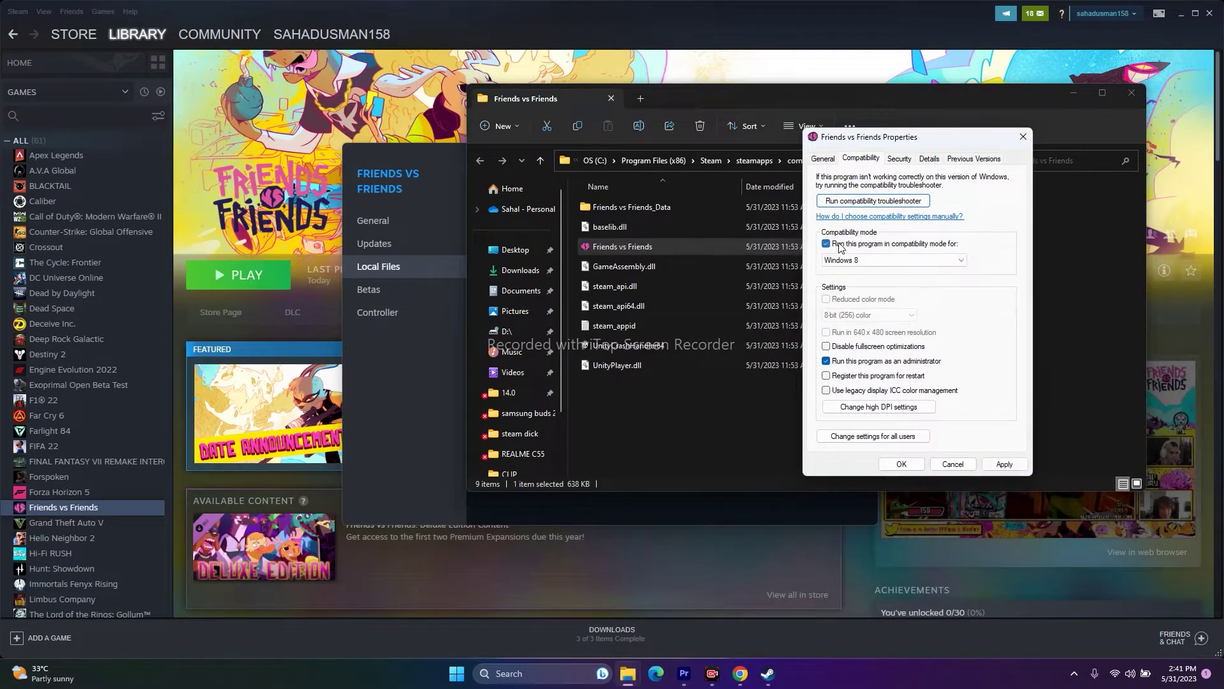
pyautogui.click(878, 261)
pyautogui.click(871, 297)
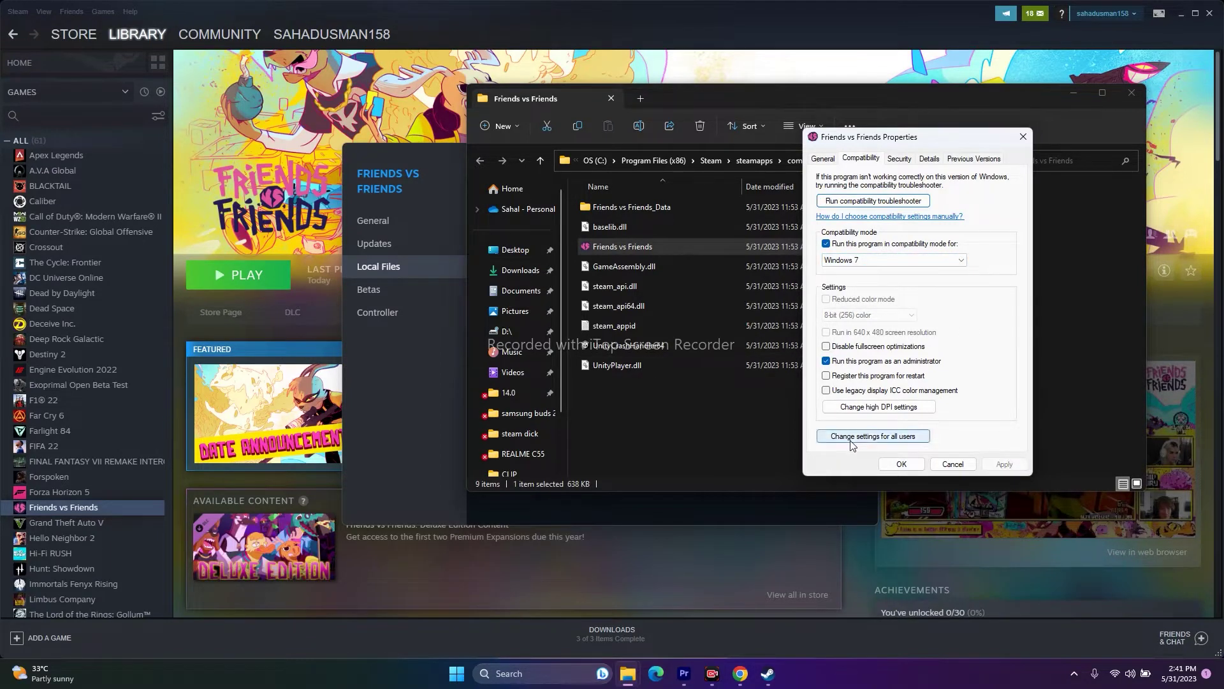
# - Change the application's compatibility mode to Windows 8 and confirm its properties
pyautogui.click(906, 260)
pyautogui.click(874, 308)
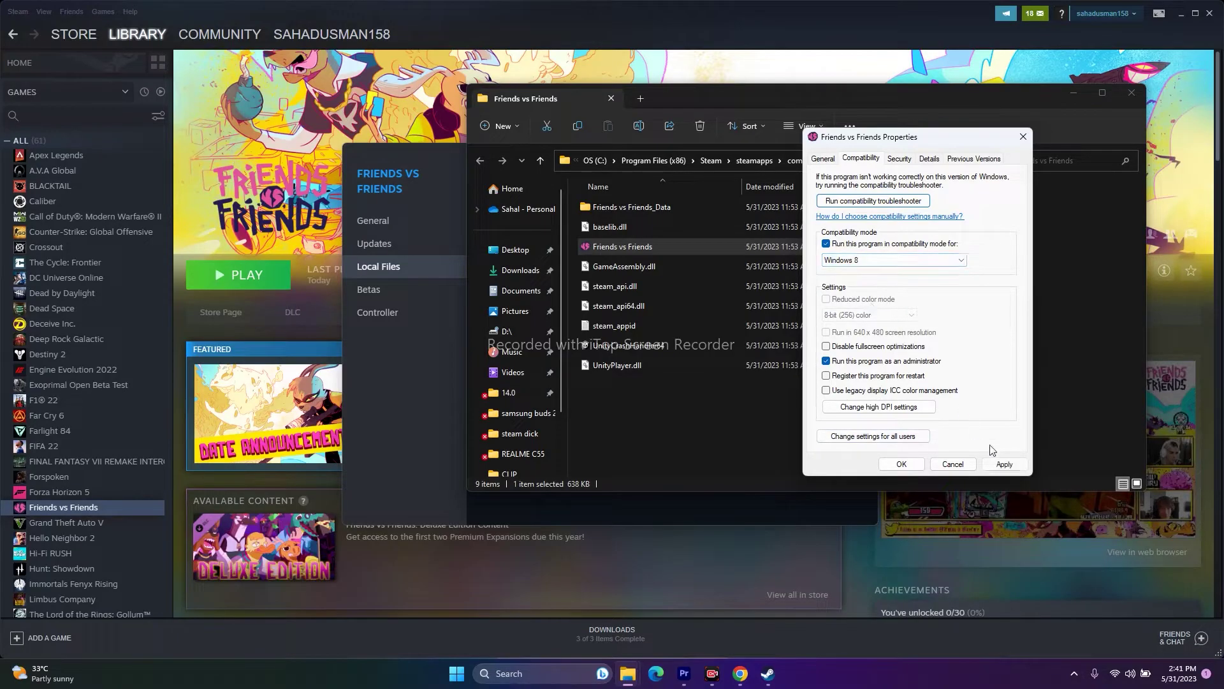
pyautogui.click(901, 464)
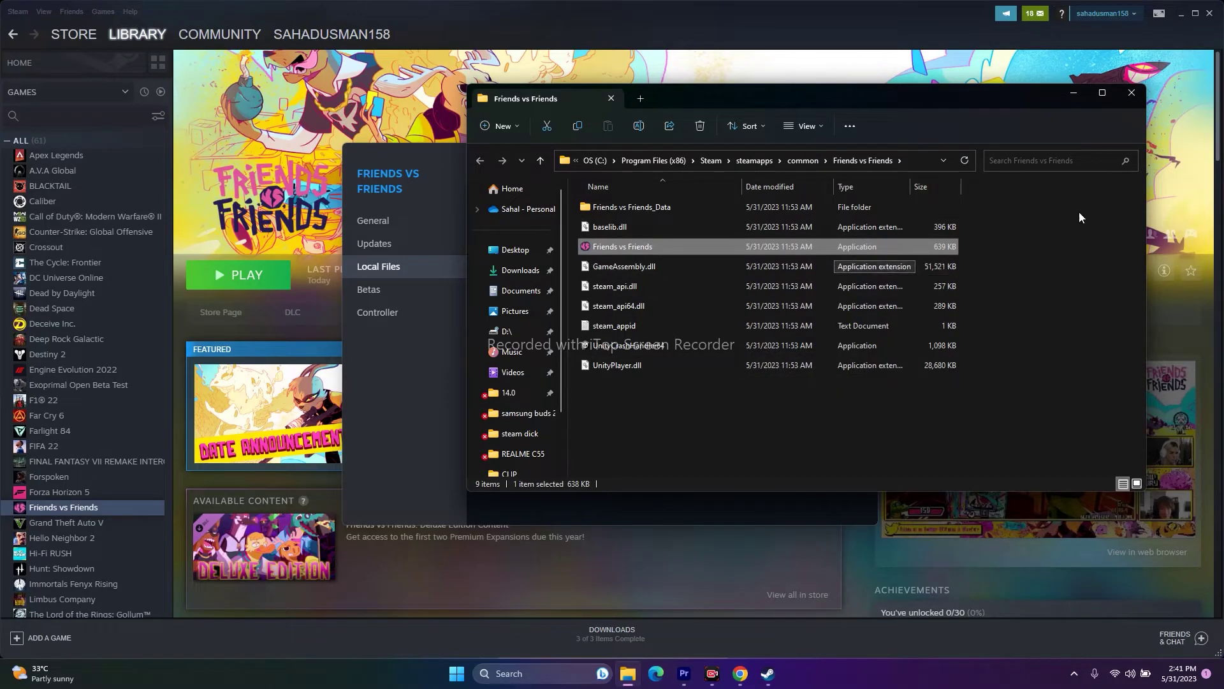
# - Close the game's installation folder and its properties, and minimize Steam to show the desktop
pyautogui.click(1132, 95)
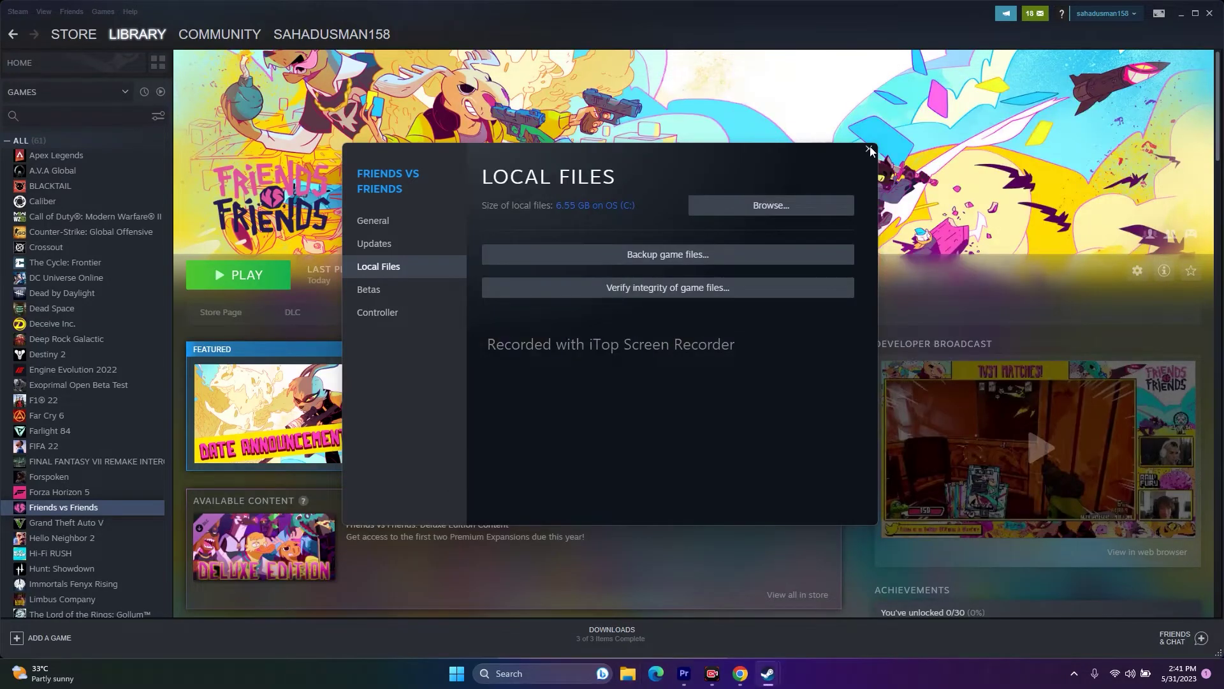
pyautogui.click(869, 150)
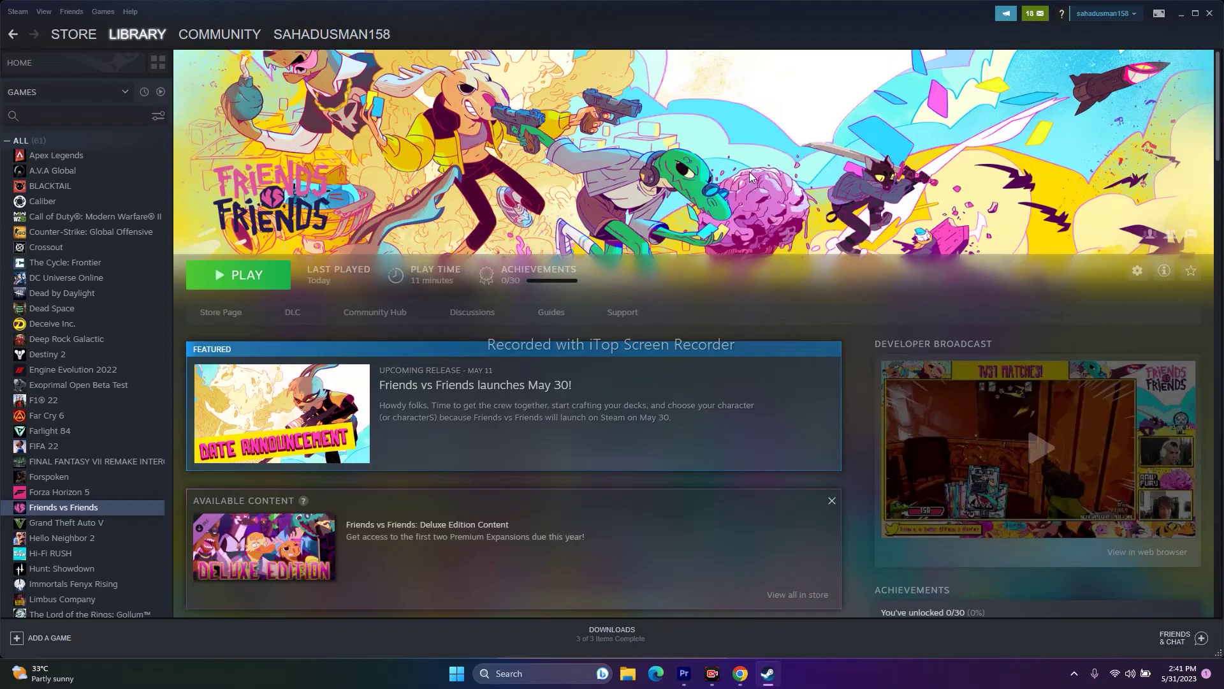
pyautogui.click(1181, 15)
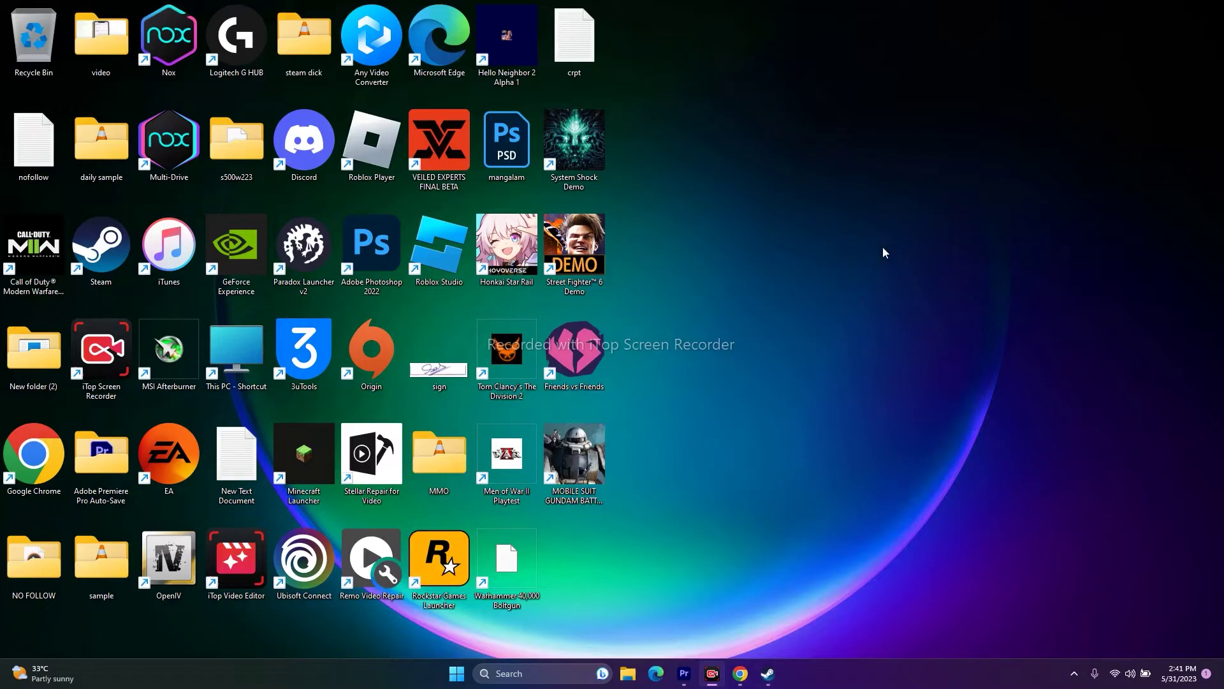
# - Review the Language & region settings in Windows Settings, including the list of languages available to install
pyautogui.click(529, 663)
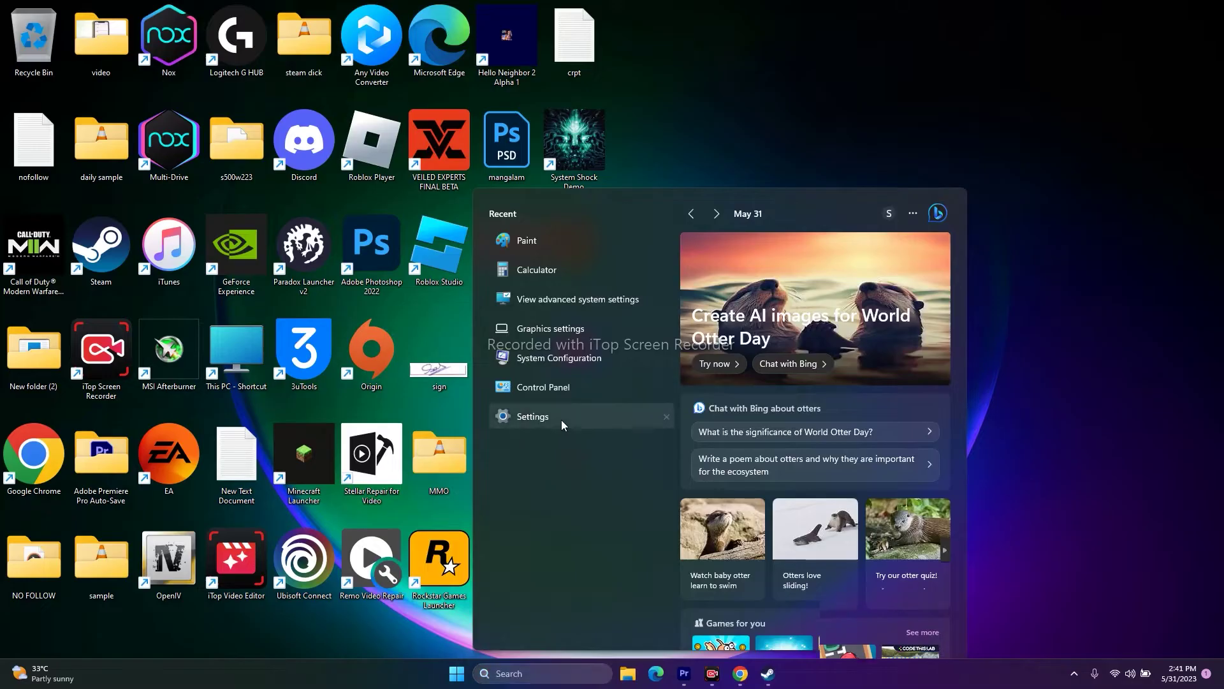
pyautogui.click(554, 418)
pyautogui.click(122, 295)
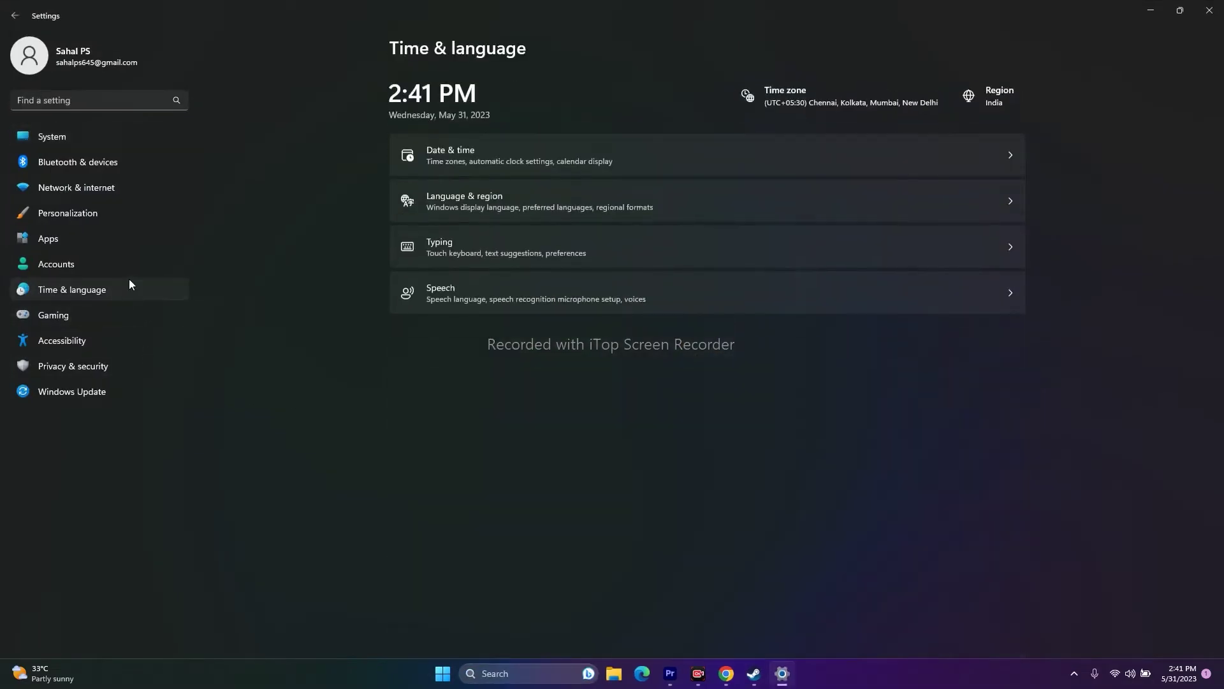
pyautogui.click(509, 201)
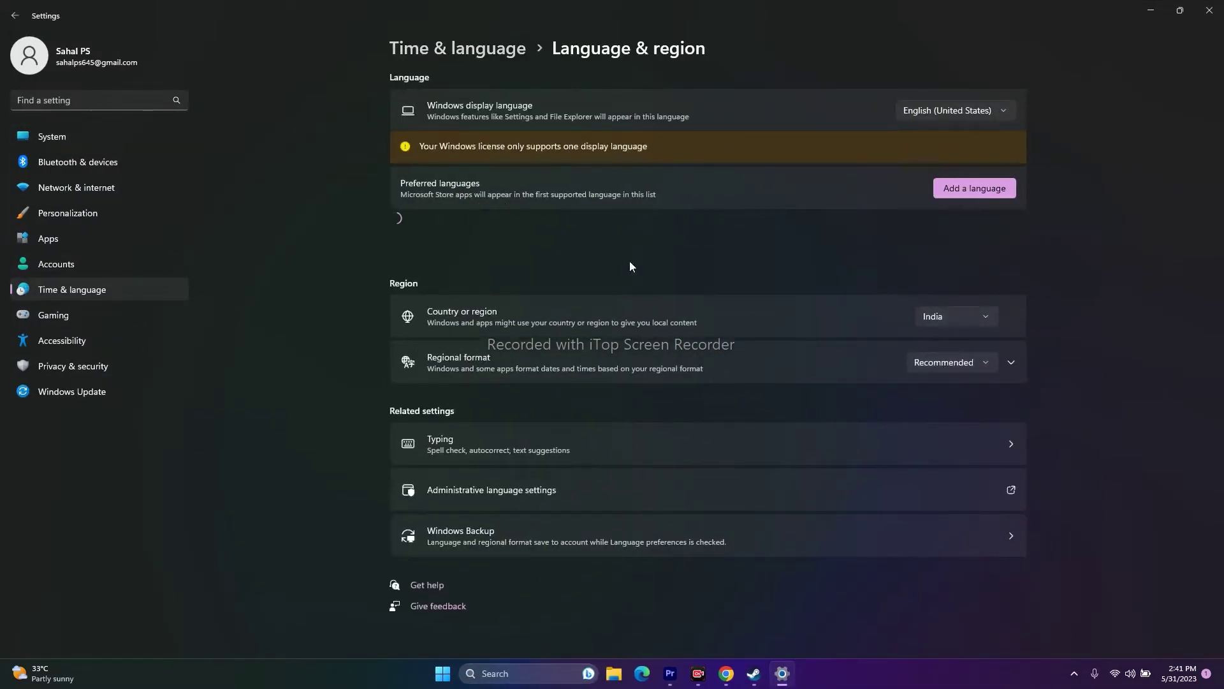
pyautogui.click(972, 188)
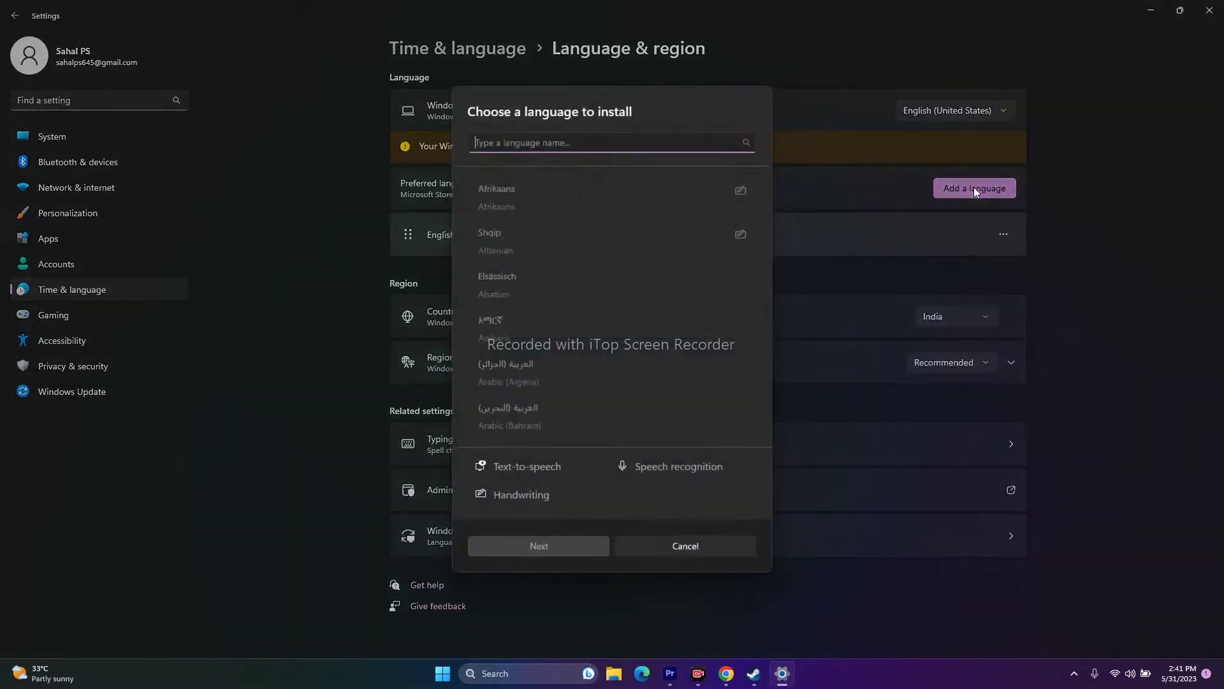
pyautogui.click(664, 545)
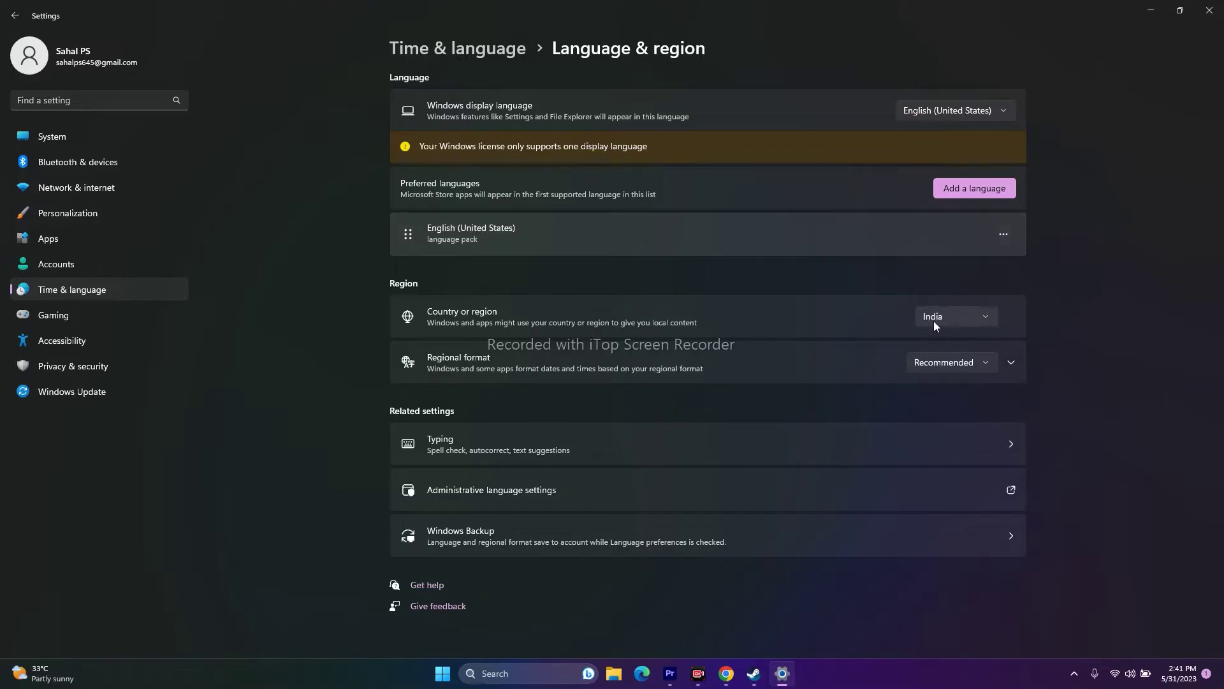
pyautogui.click(15, 15)
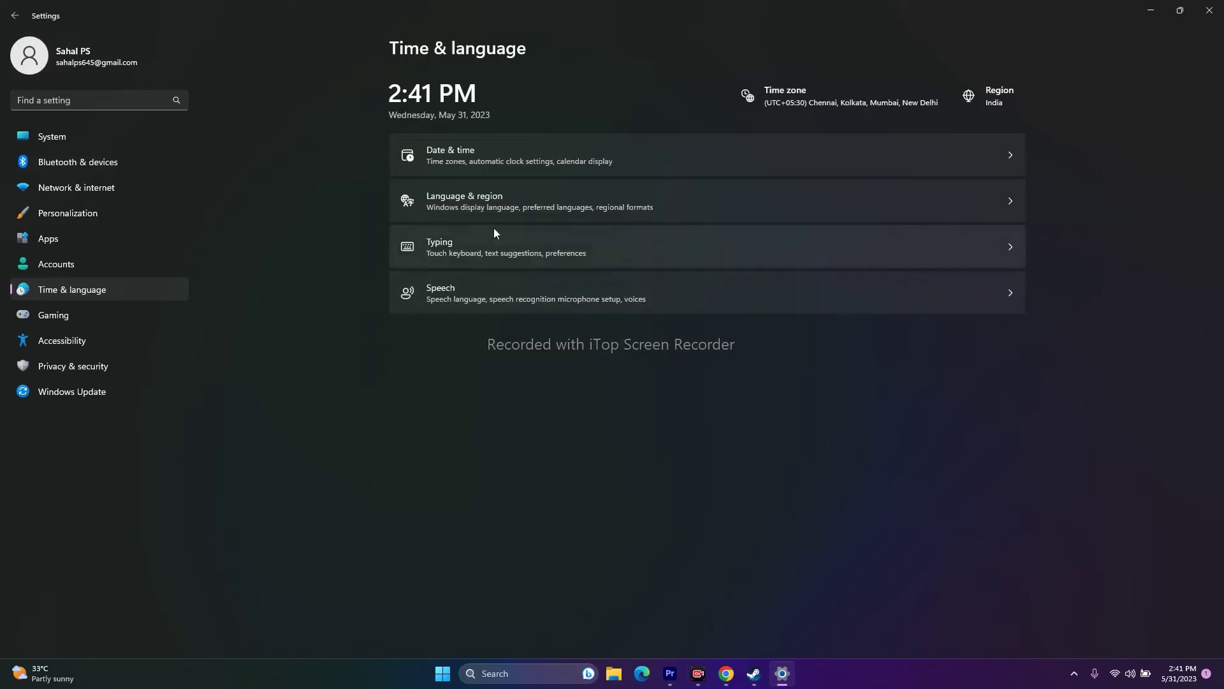
# - Turn on automatic time zone setting under Date & time and close Windows Settings
pyautogui.click(488, 149)
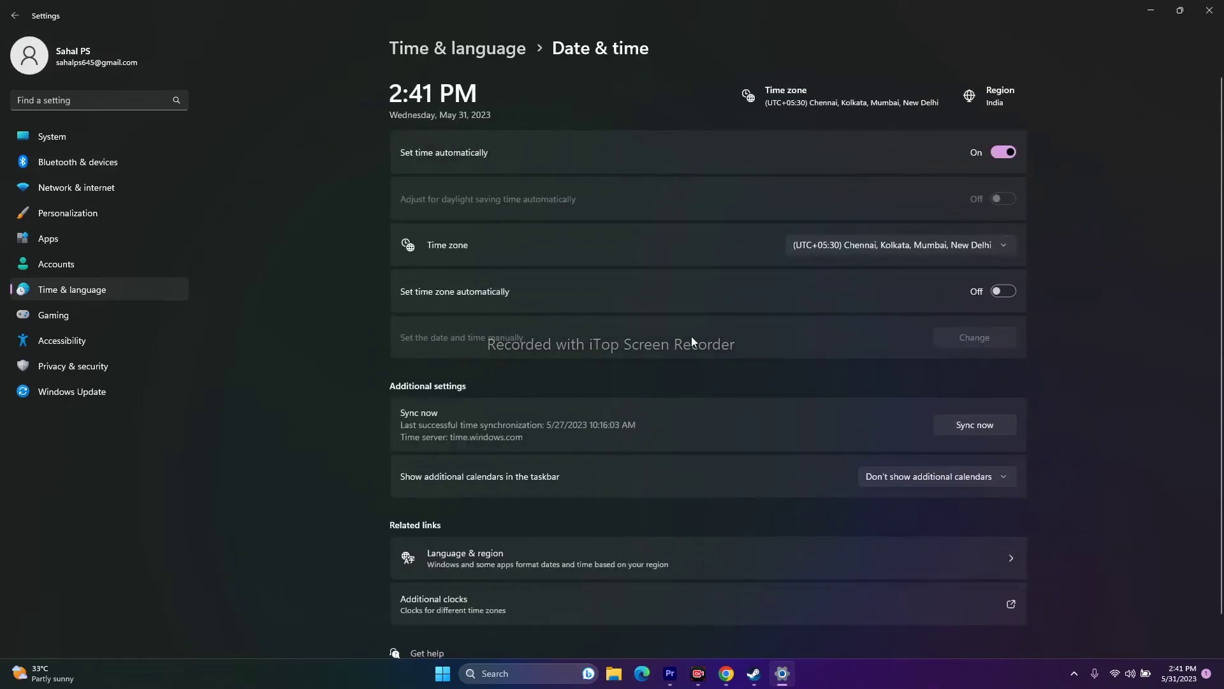
pyautogui.click(1003, 291)
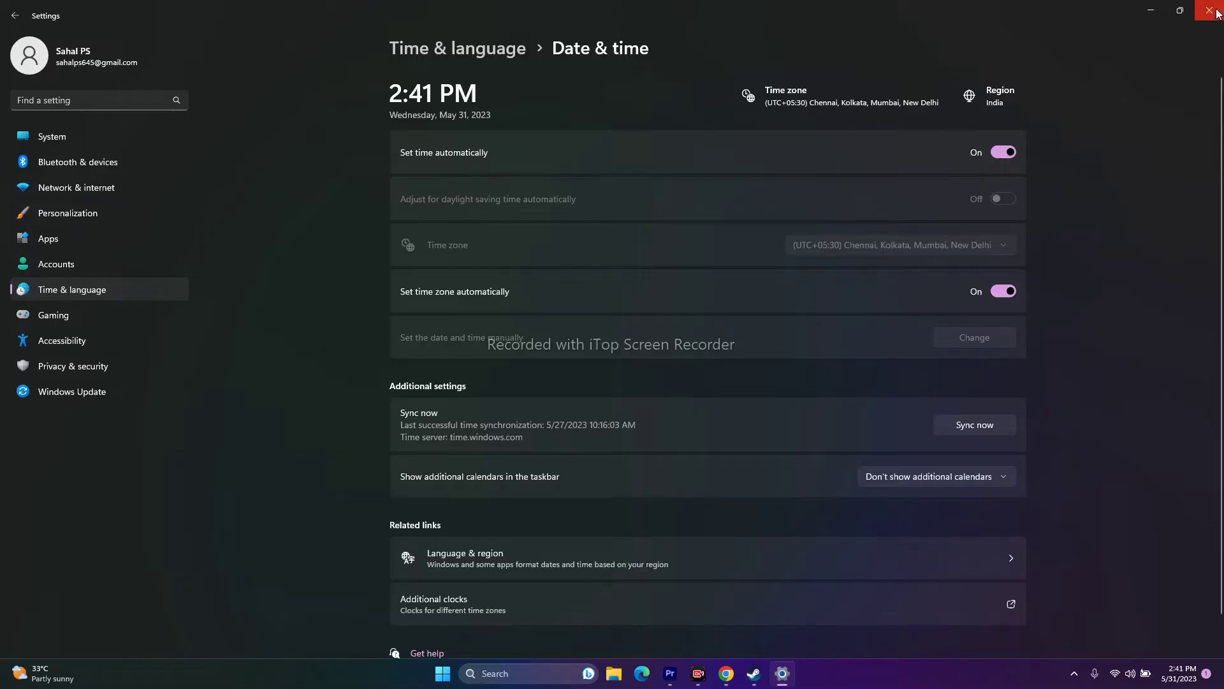
pyautogui.click(1210, 10)
pyautogui.click(767, 673)
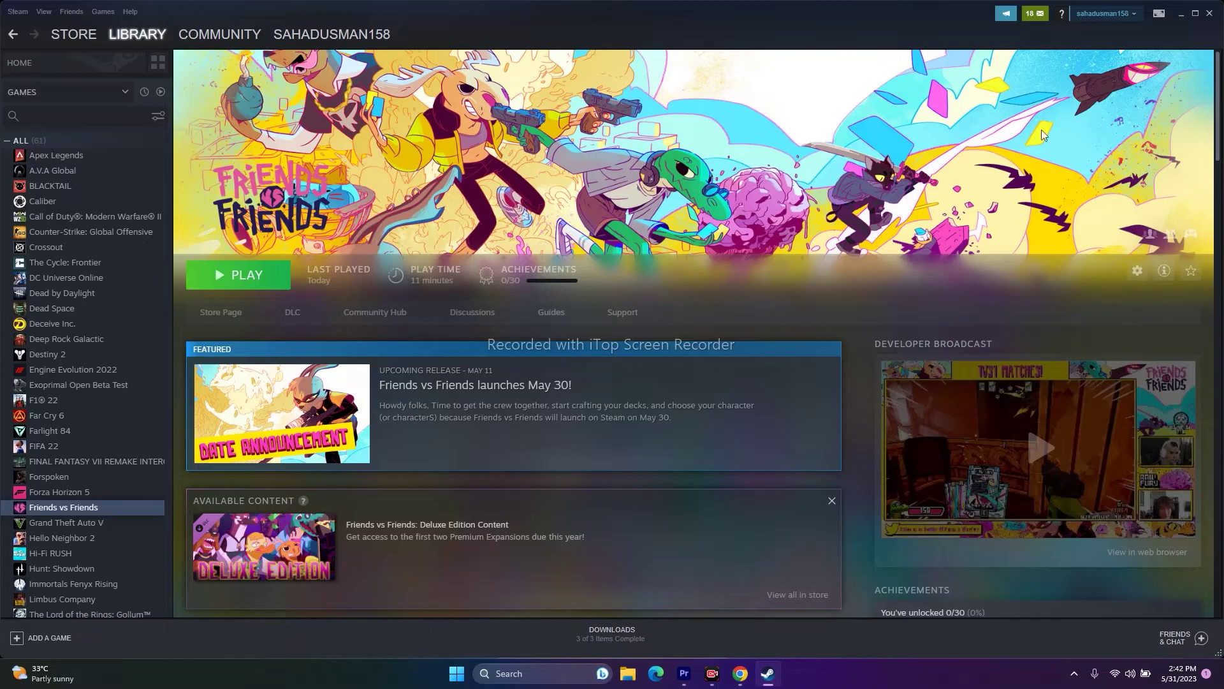
pyautogui.click(1181, 15)
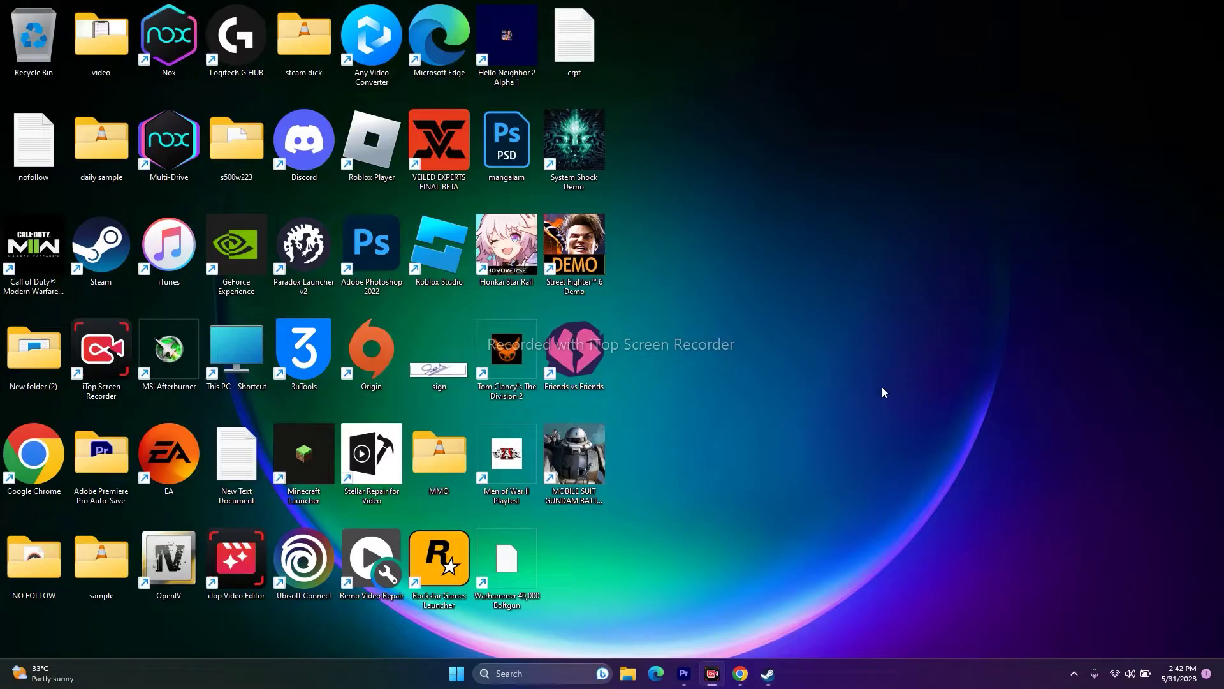
# - Look through This PC and the Documents folder in File Explorer, and close the window
pyautogui.click(628, 673)
pyautogui.scroll(-3, 530, 393)
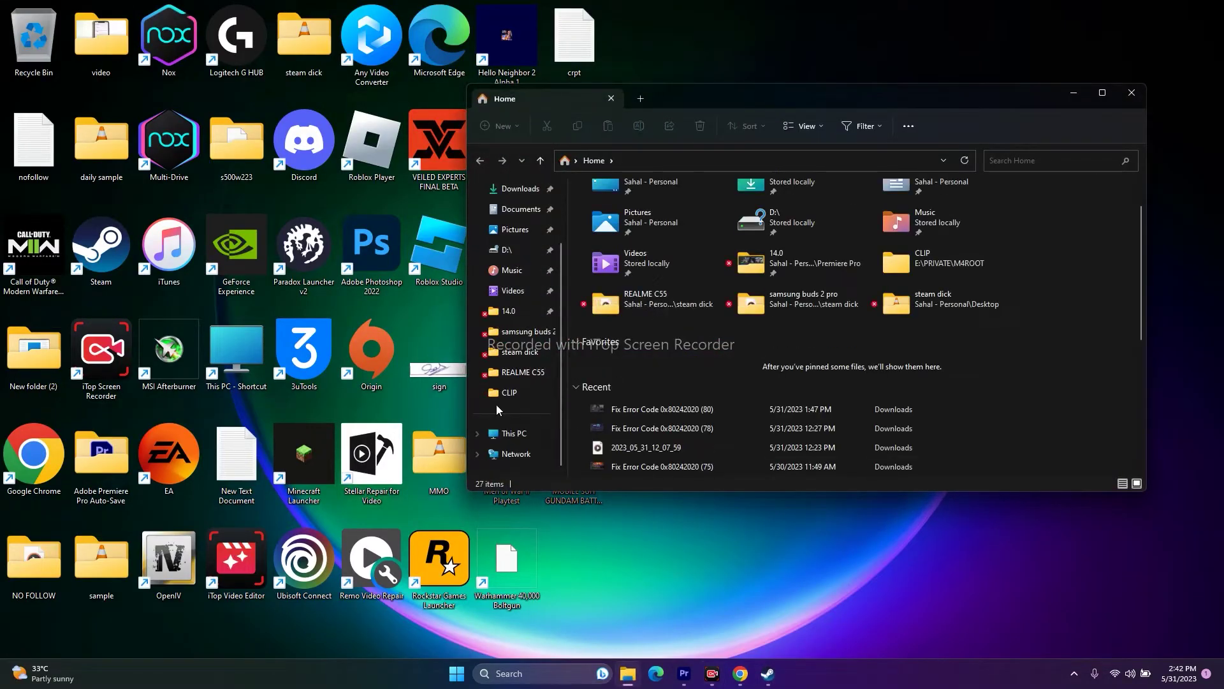
pyautogui.click(507, 414)
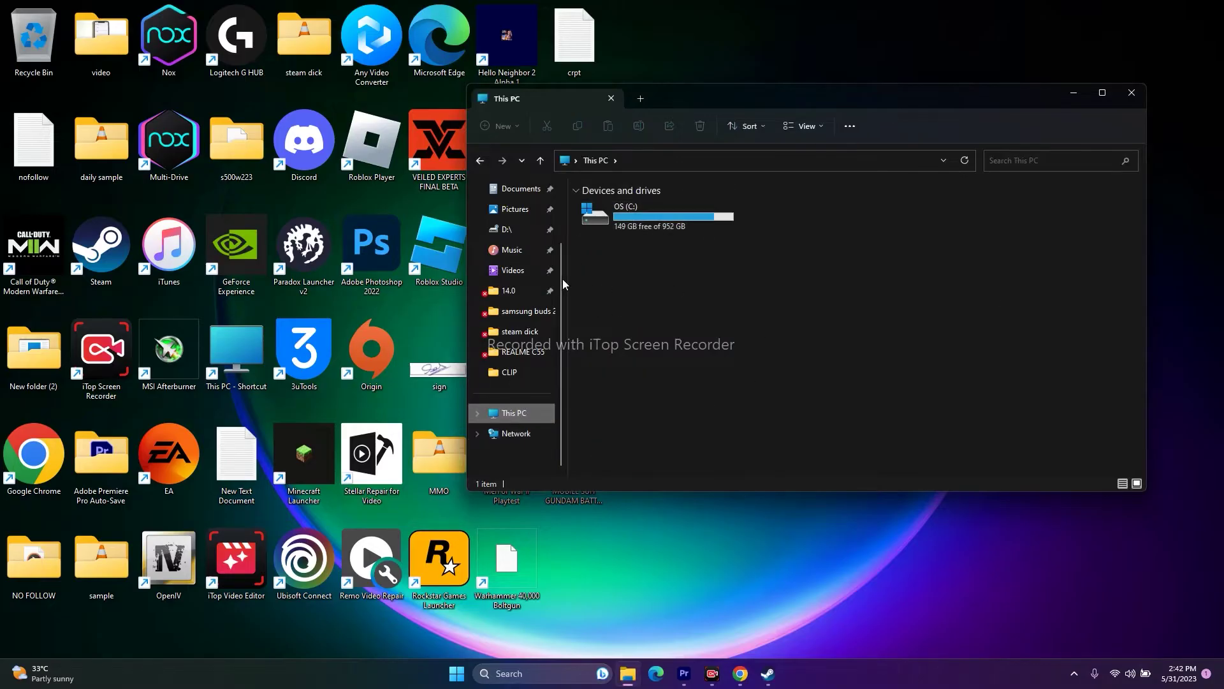
pyautogui.click(519, 189)
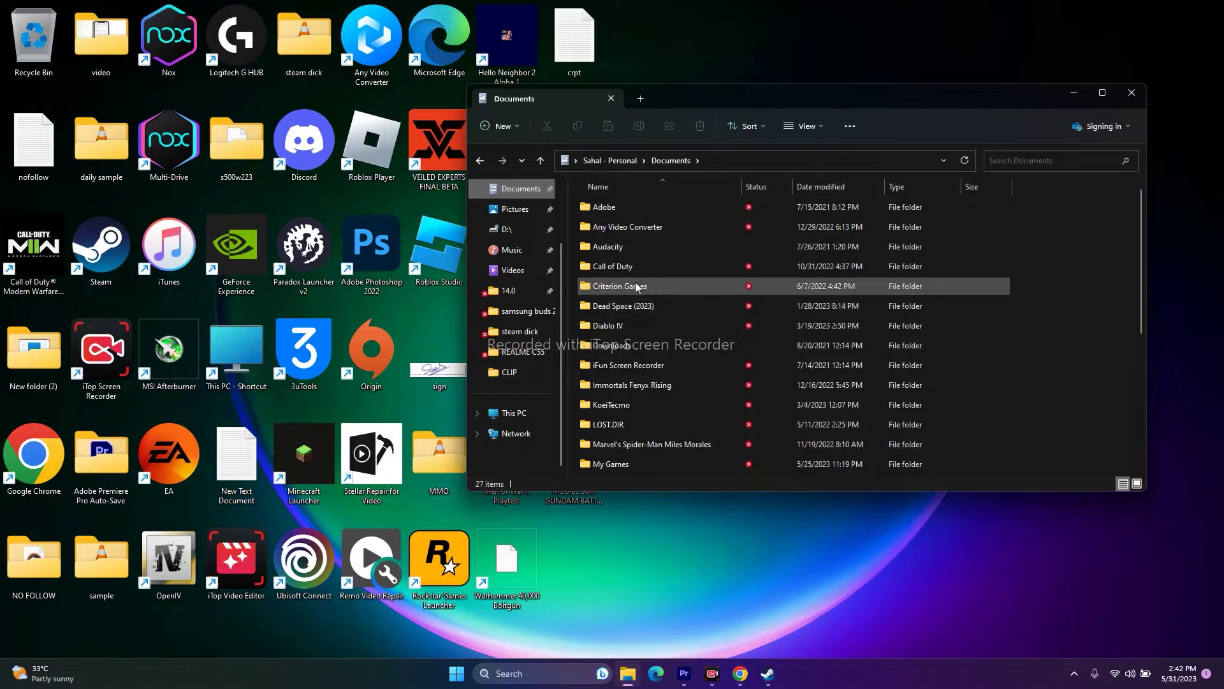
pyautogui.moveTo(655, 281)
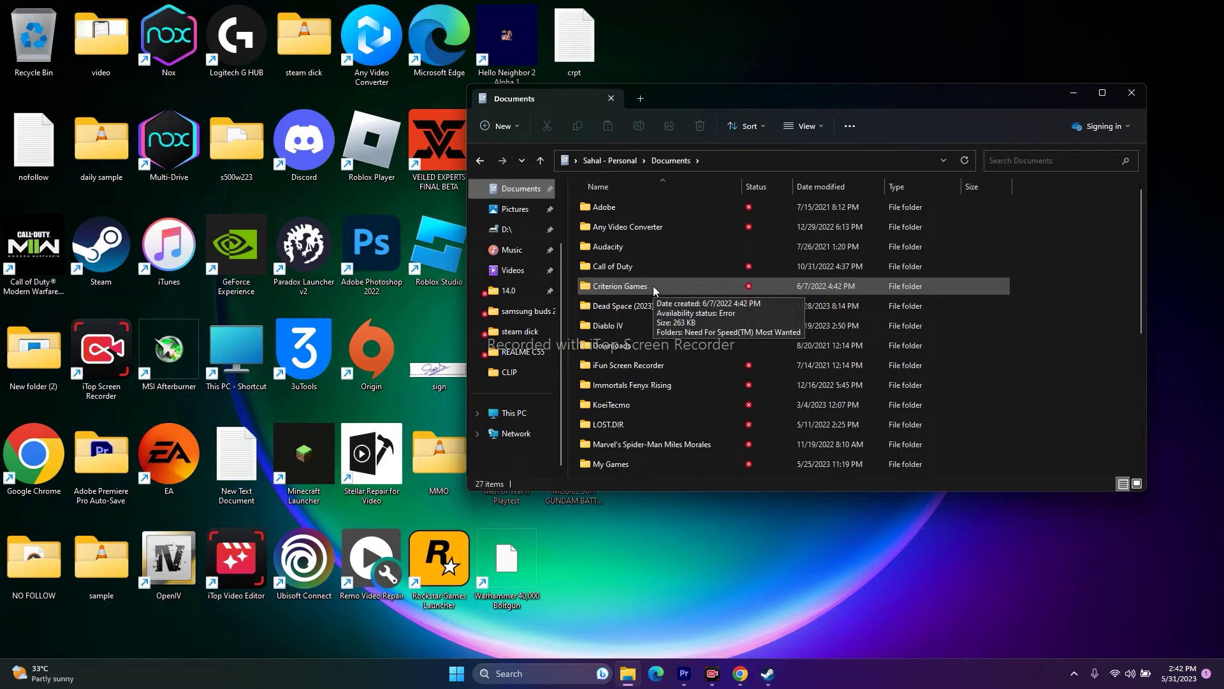
pyautogui.click(1131, 94)
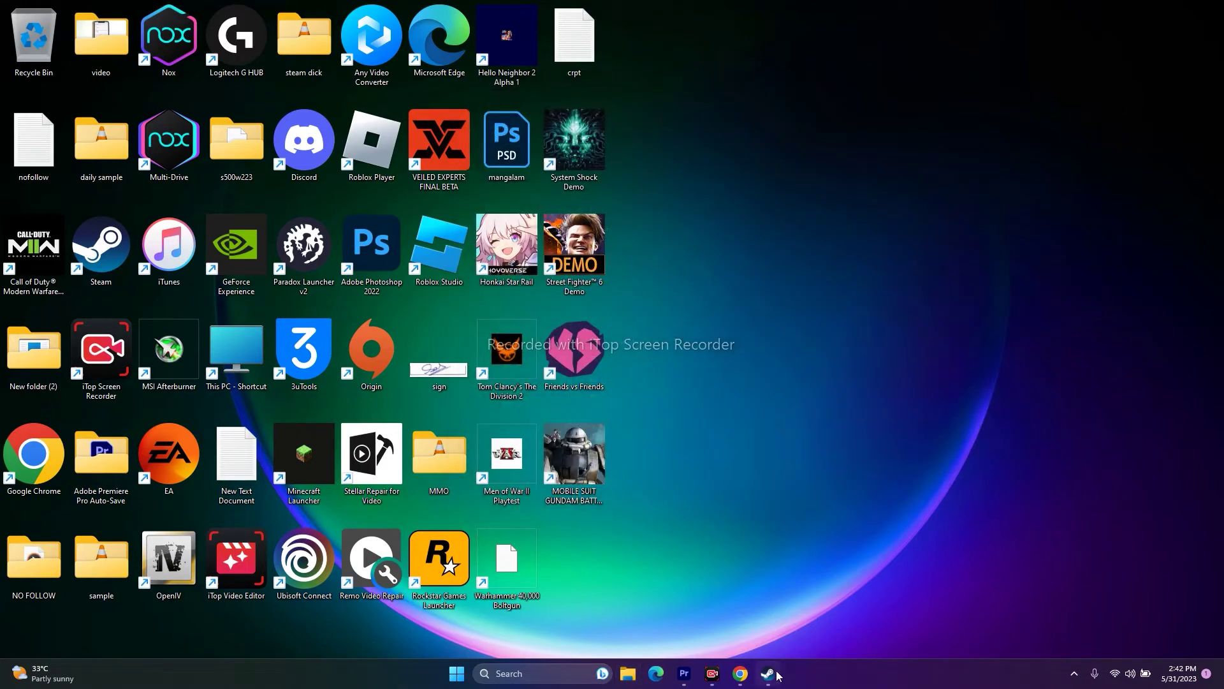
# - Open Windows Defender Firewall's allowed apps list in Control Panel and check its entry for Friends vs Friends
pyautogui.click(767, 674)
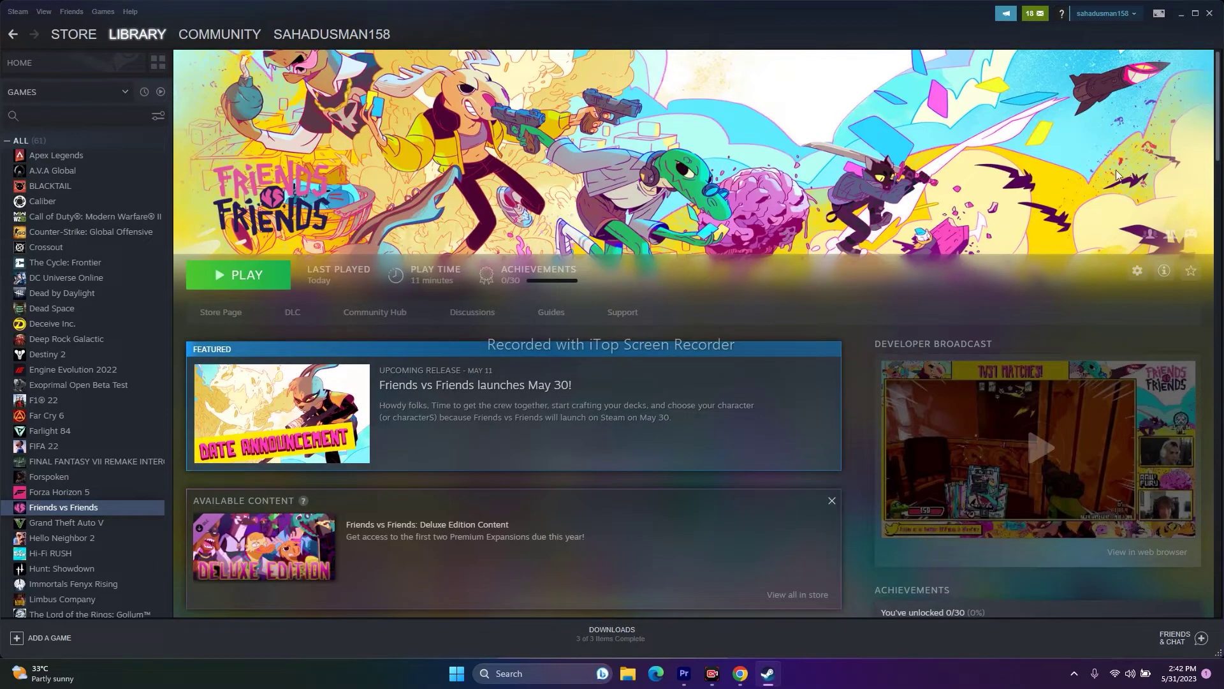
pyautogui.click(1180, 14)
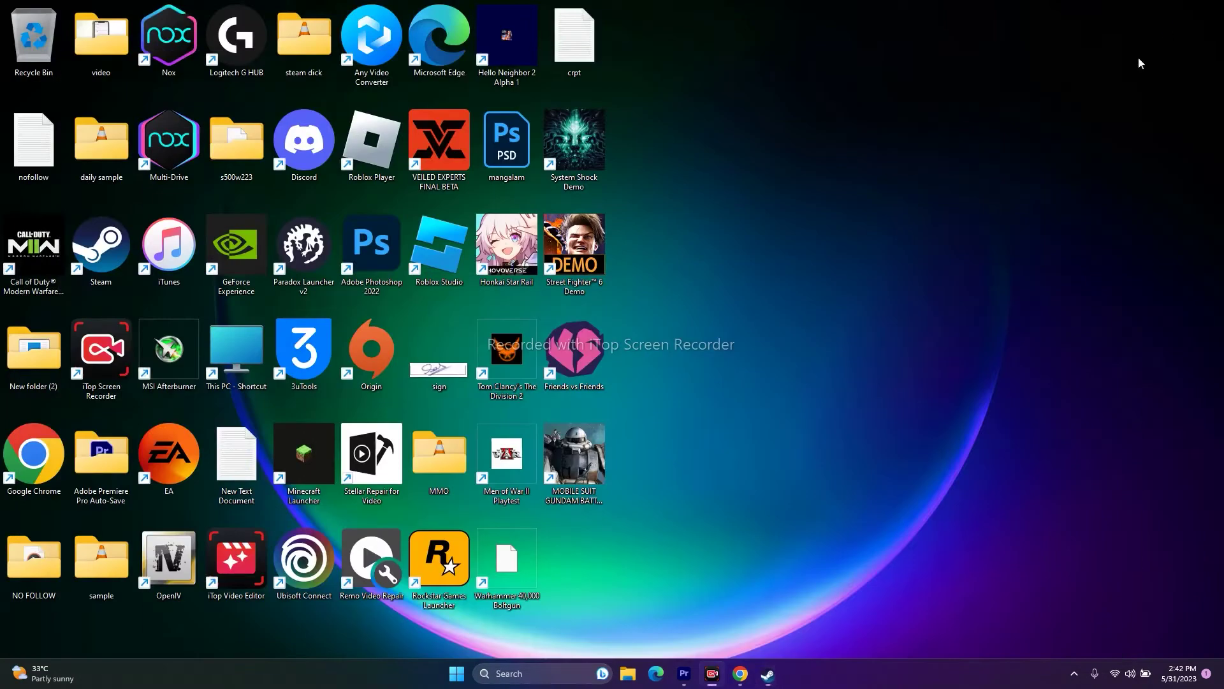
pyautogui.click(544, 674)
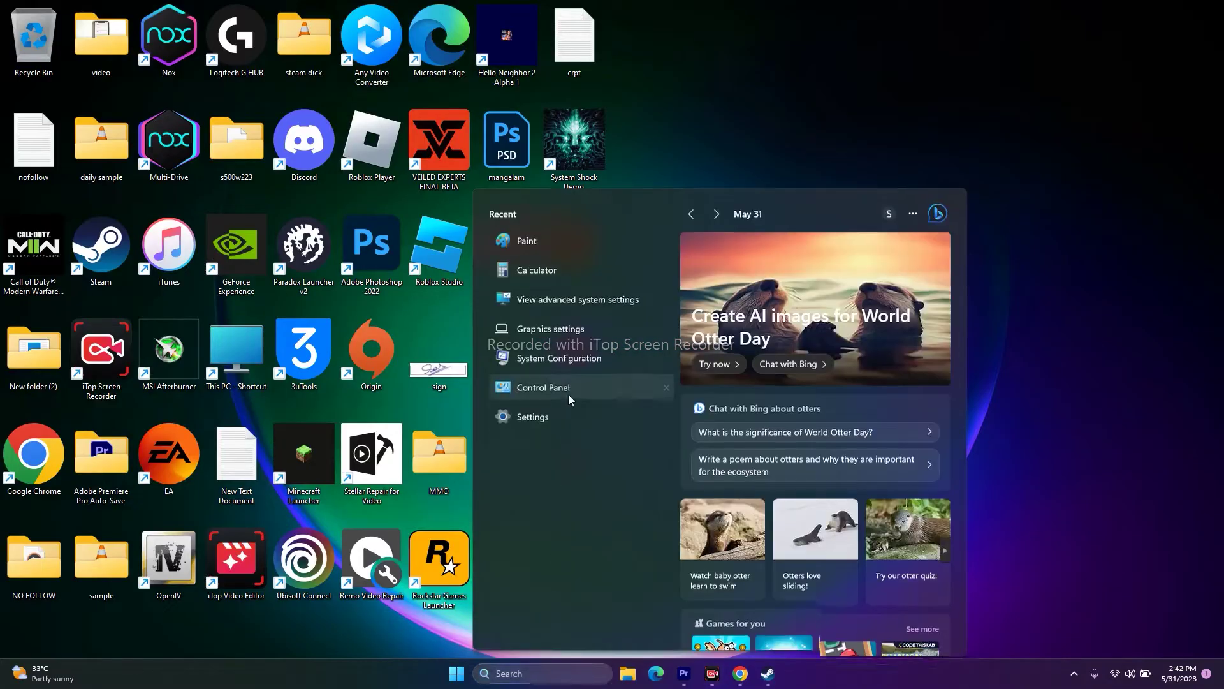
pyautogui.click(568, 394)
pyautogui.click(80, 356)
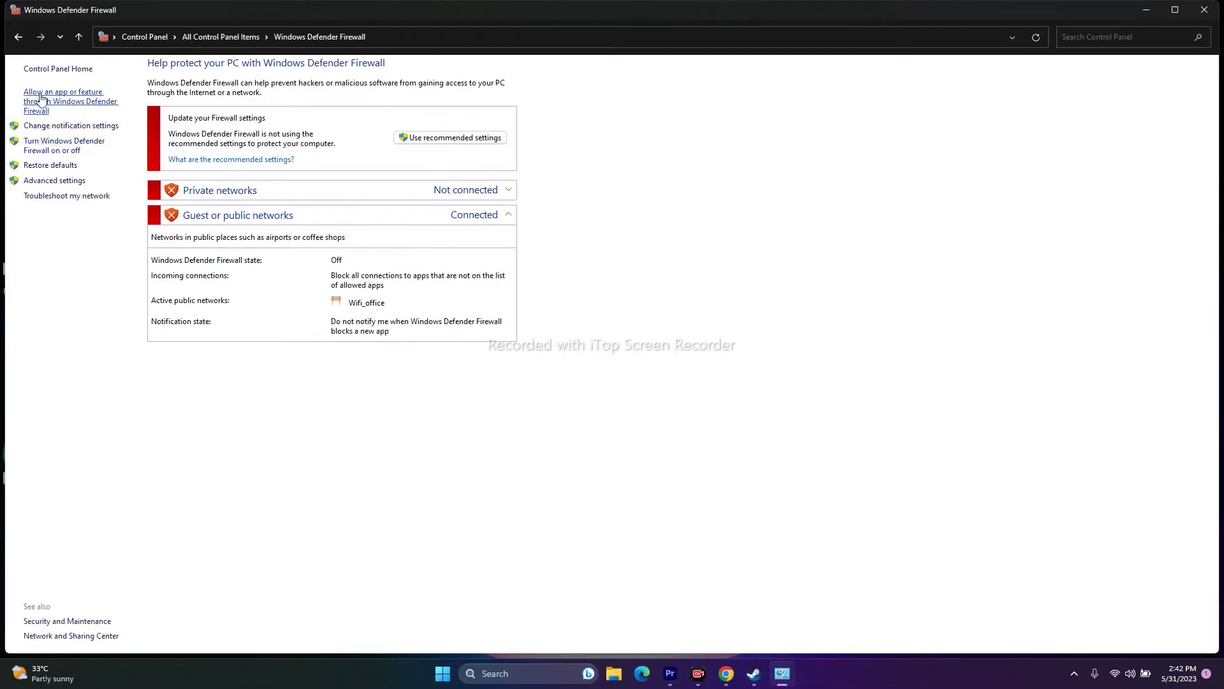
pyautogui.click(40, 98)
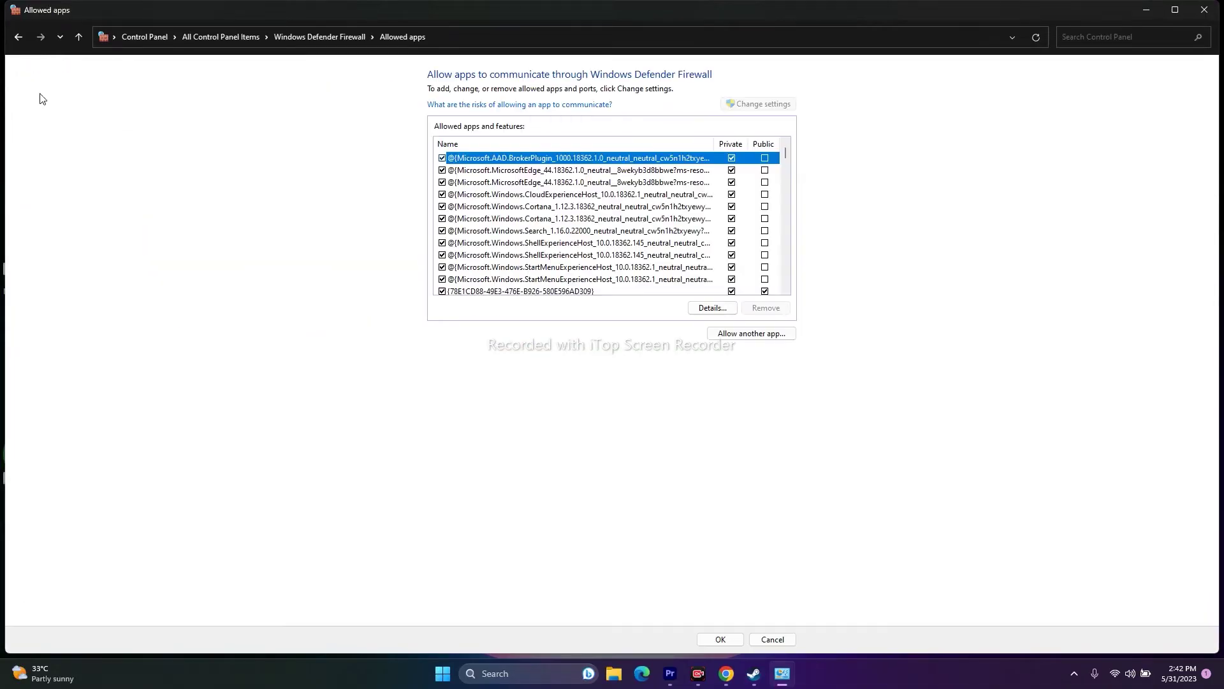
pyautogui.scroll(-12, 587, 215)
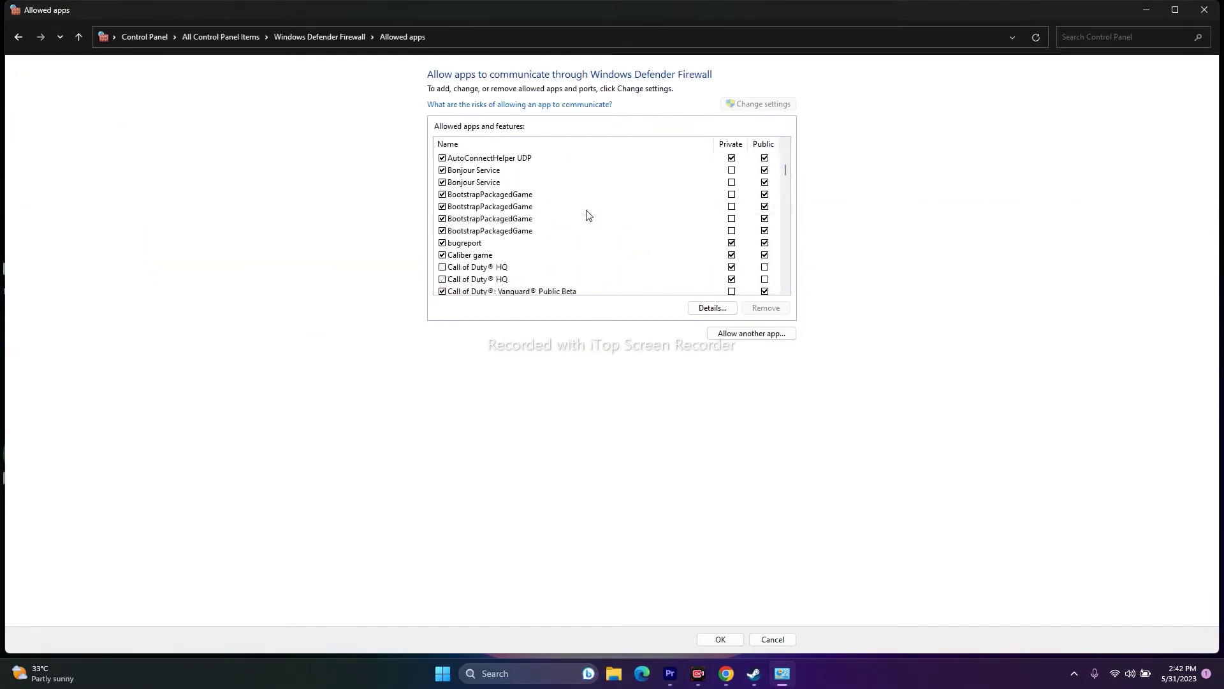
pyautogui.scroll(-10, 587, 214)
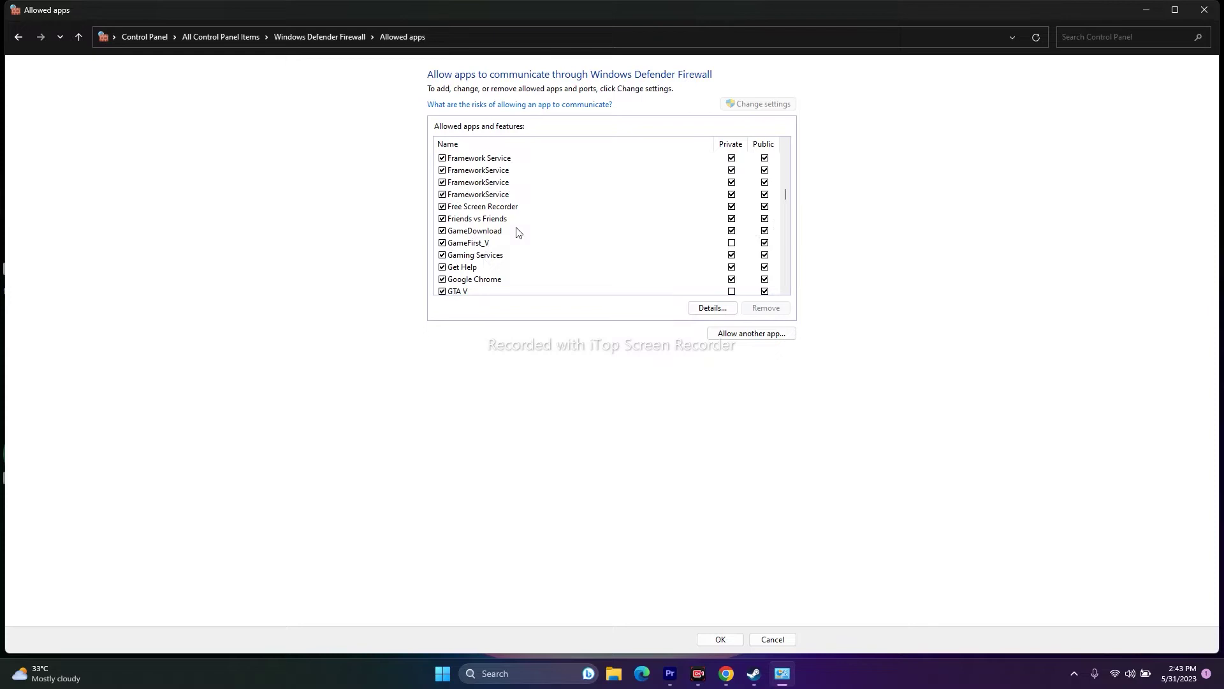
# - Start allowing another app through the firewall and browse to C:\Program Files (x86)\Steam\steamapps
pyautogui.click(746, 333)
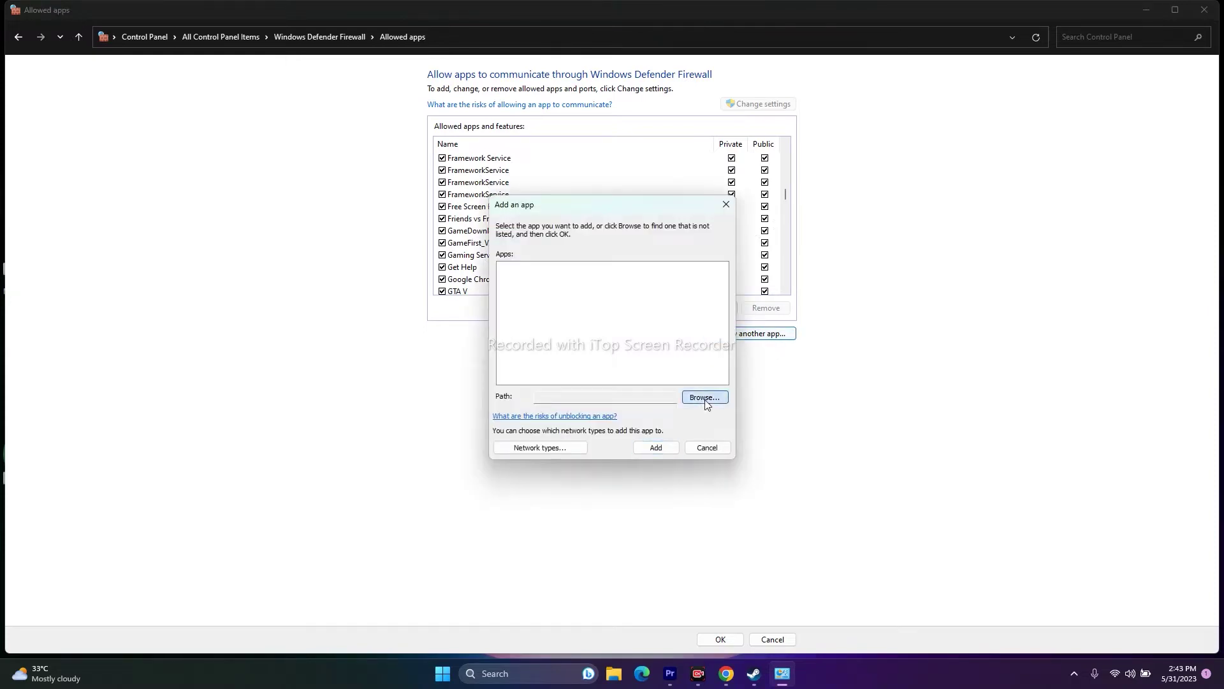
pyautogui.click(705, 397)
pyautogui.click(557, 461)
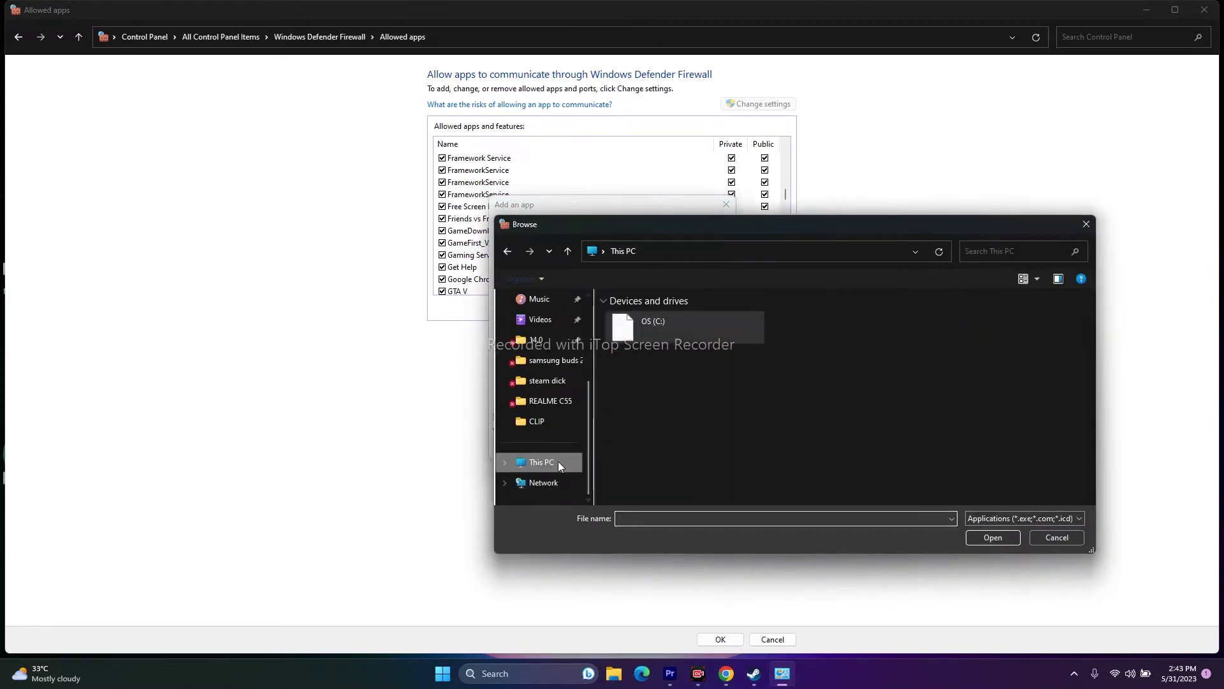
pyautogui.doubleClick(669, 335)
pyautogui.scroll(-5, 676, 357)
pyautogui.doubleClick(668, 436)
pyautogui.scroll(-6, 660, 376)
pyautogui.scroll(-8, 660, 373)
pyautogui.doubleClick(652, 436)
pyautogui.scroll(-5, 666, 392)
pyautogui.doubleClick(664, 423)
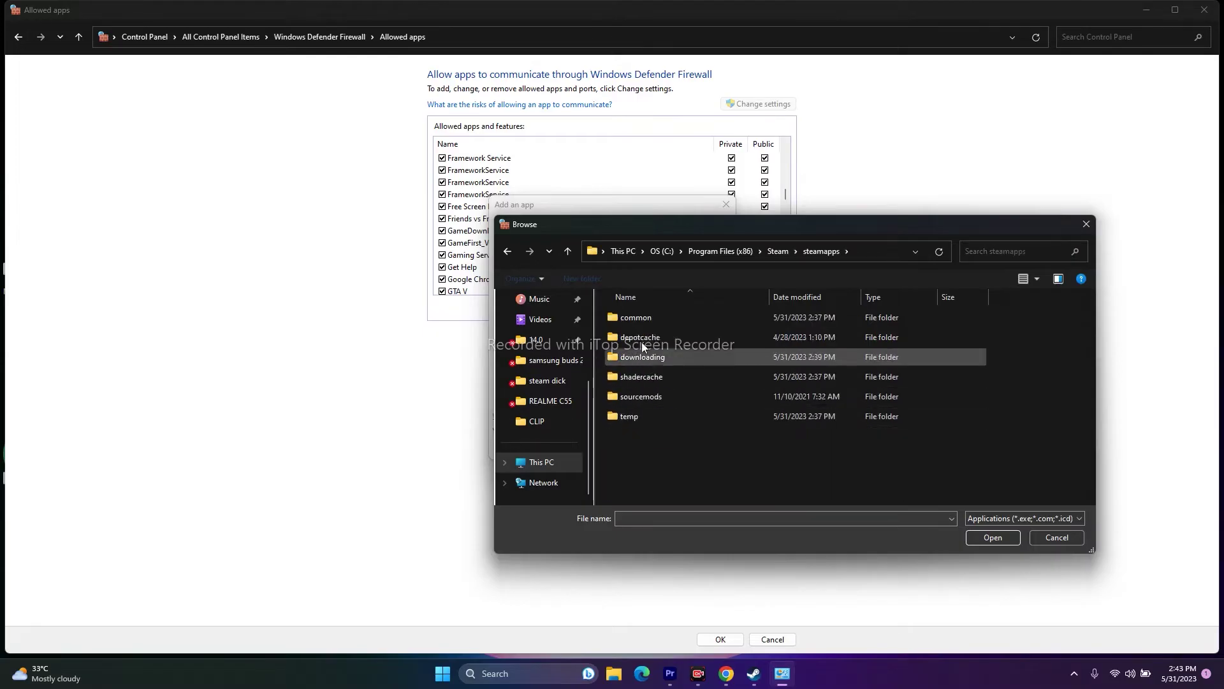
# - Choose the Friends vs Friends application from its folder inside common as the app to allow
pyautogui.doubleClick(638, 318)
pyautogui.scroll(-3, 653, 346)
pyautogui.scroll(-7, 664, 375)
pyautogui.scroll(-3, 665, 375)
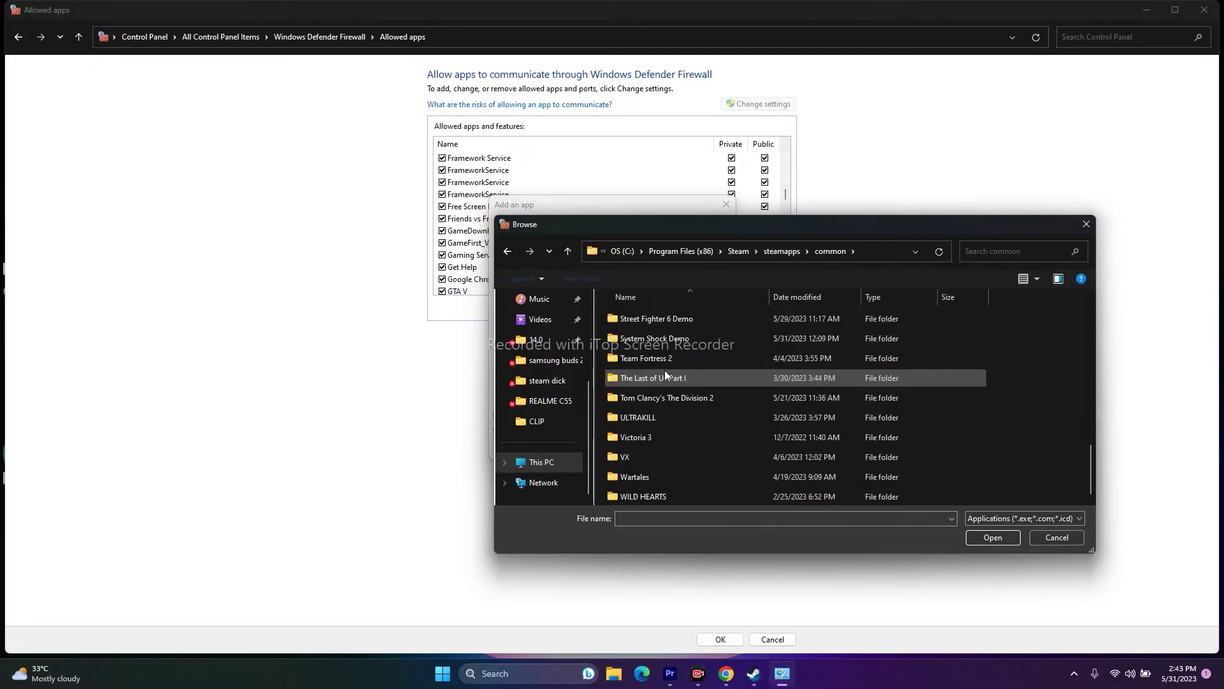
pyautogui.scroll(7, 667, 385)
pyautogui.scroll(7, 668, 431)
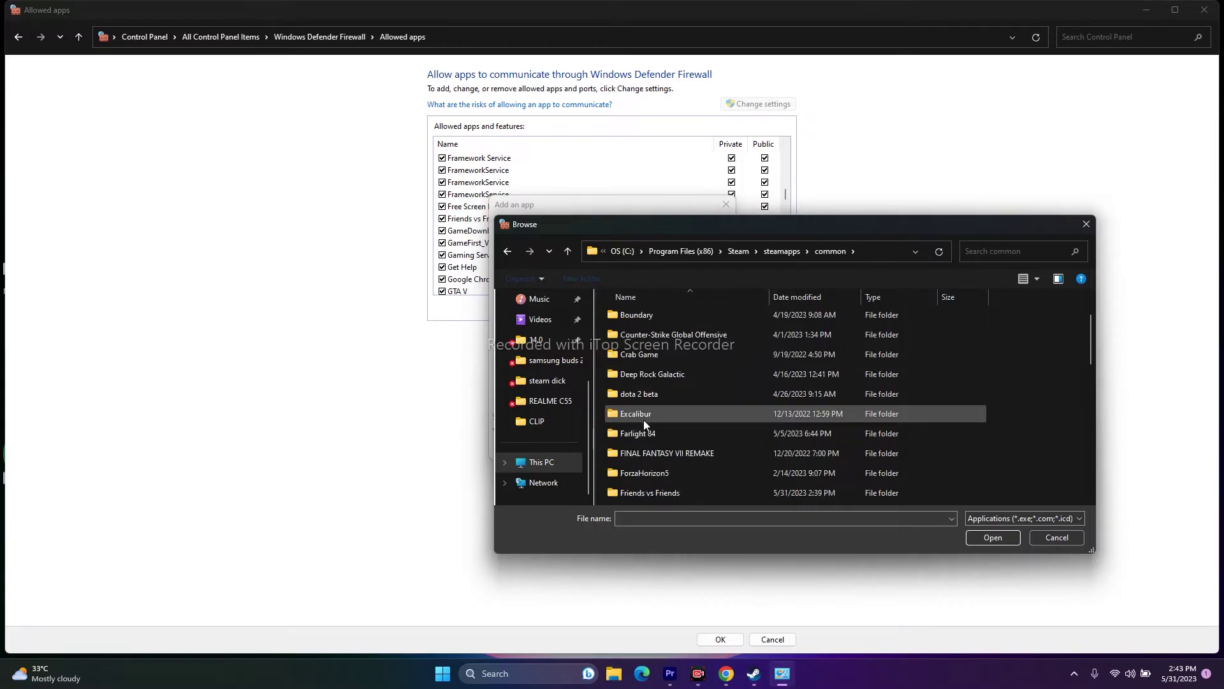
pyautogui.doubleClick(647, 492)
pyautogui.click(654, 333)
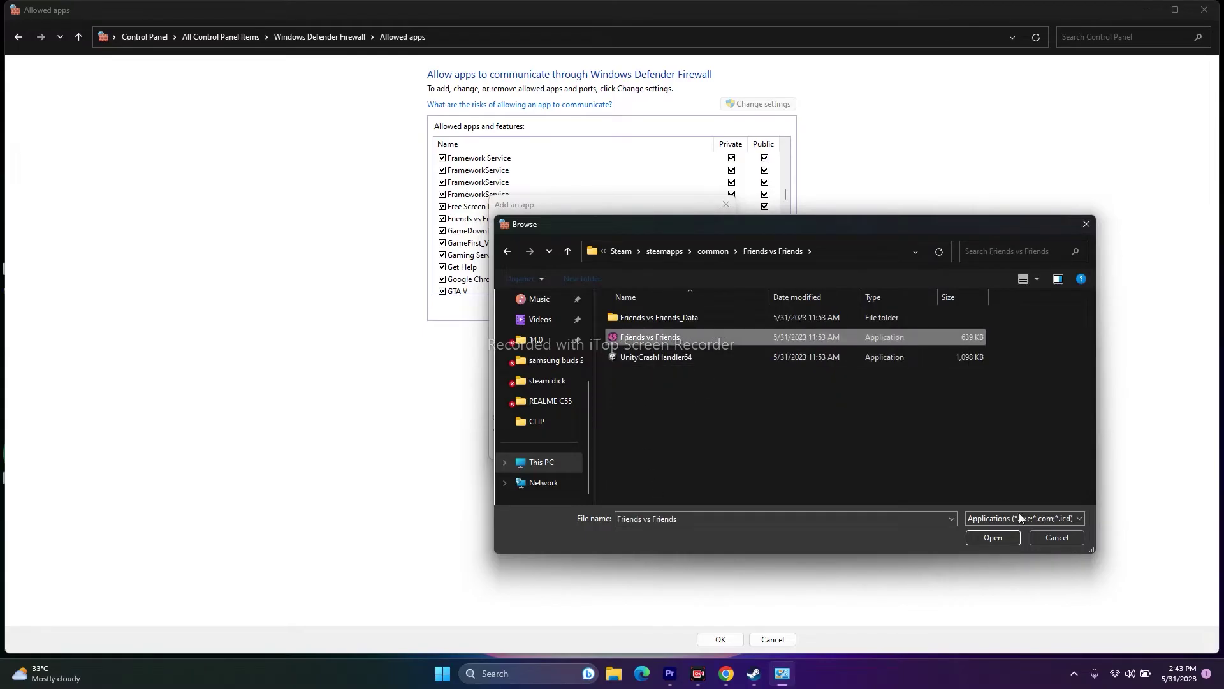
pyautogui.click(985, 538)
# - Try to add Friends vs Friends to the firewall's allowed apps and close the firewall settings
pyautogui.click(667, 449)
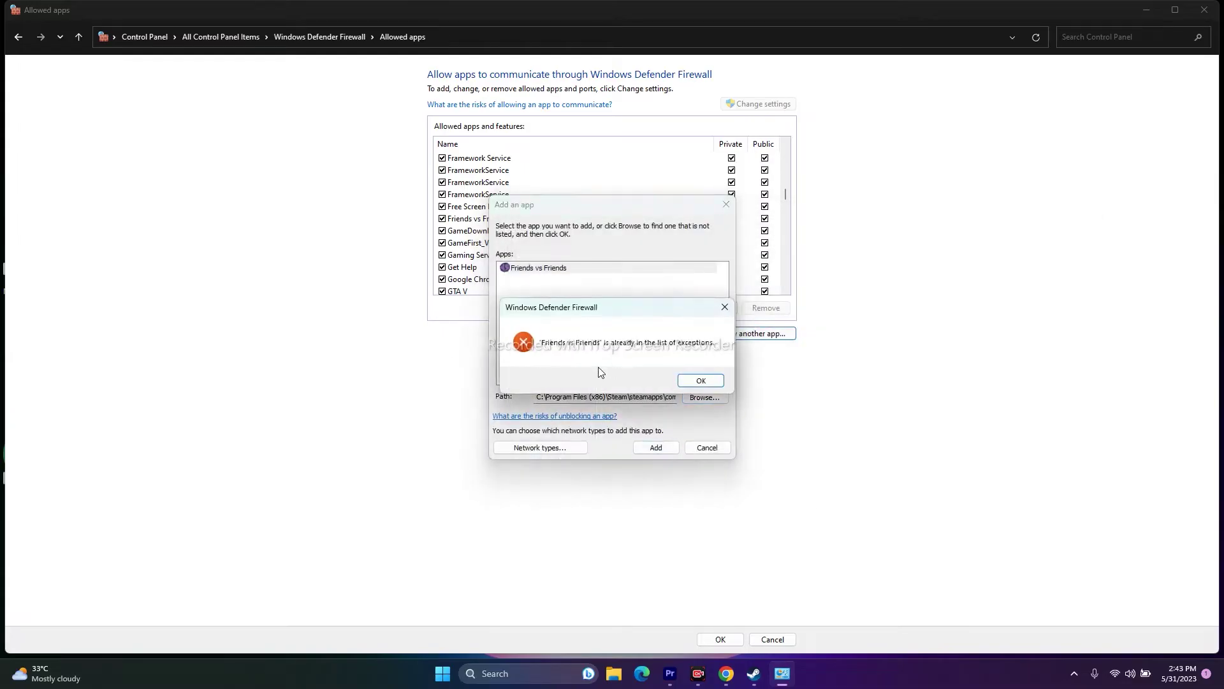
pyautogui.click(702, 380)
pyautogui.click(725, 204)
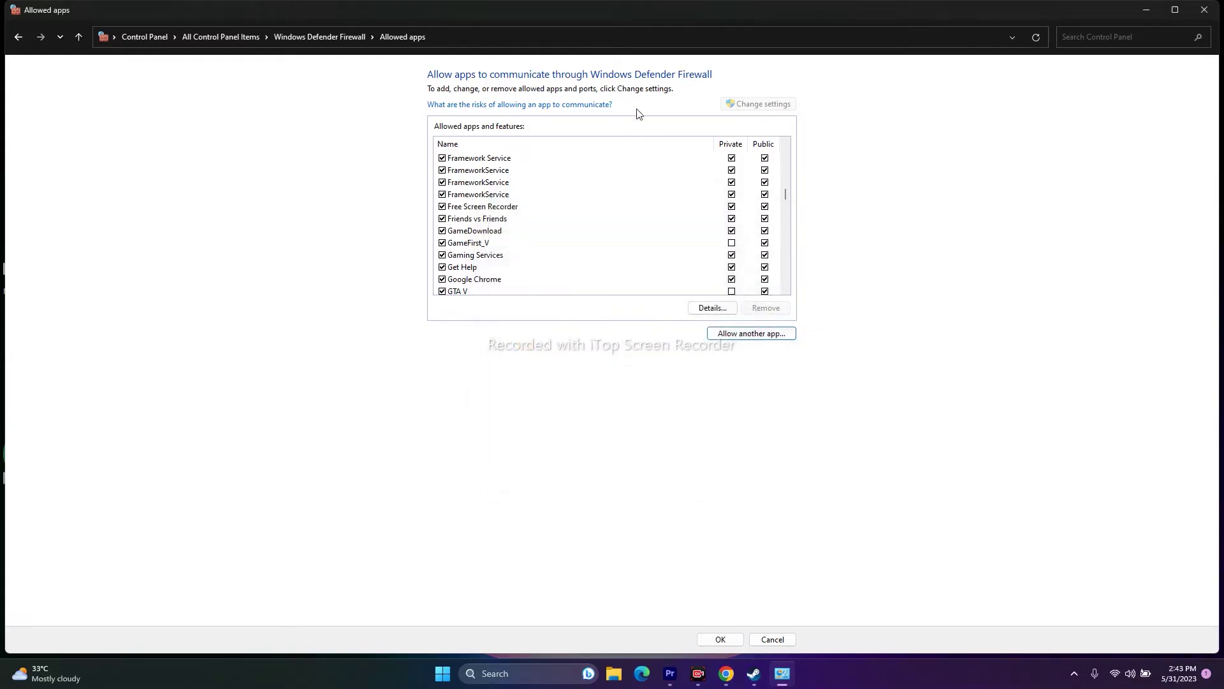
pyautogui.click(1205, 13)
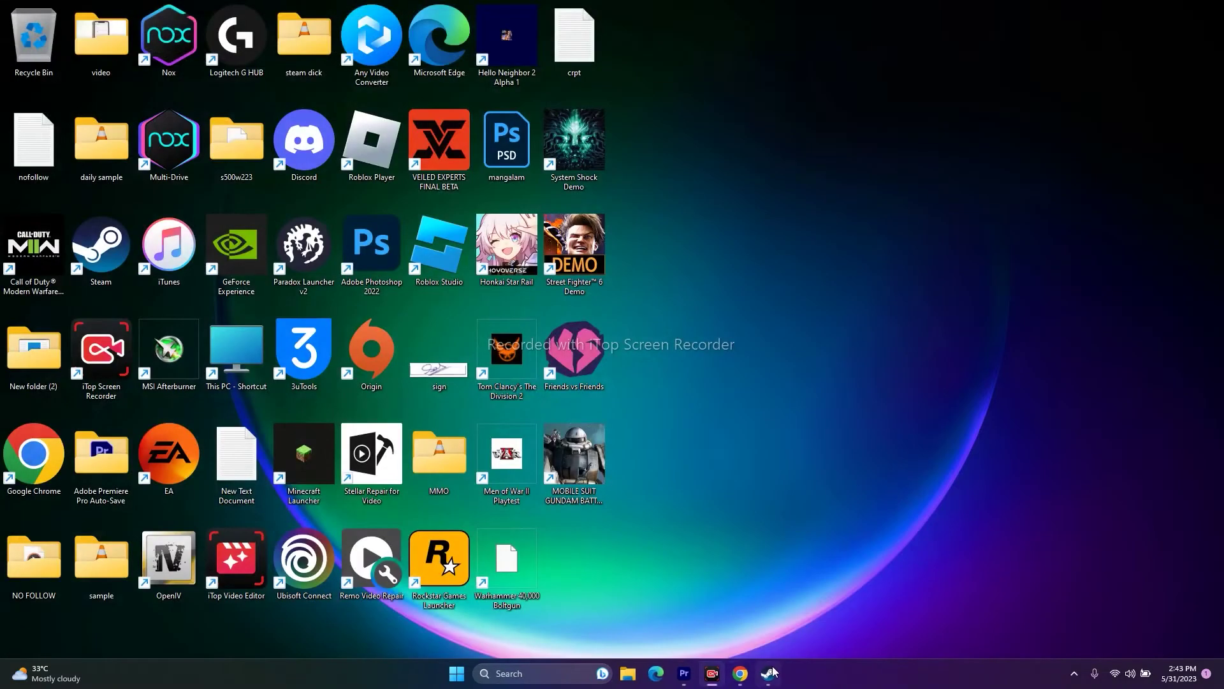
# - Disable all listed services in System Configuration, confirm the change, and dismiss the restart prompt without restarting
pyautogui.click(769, 673)
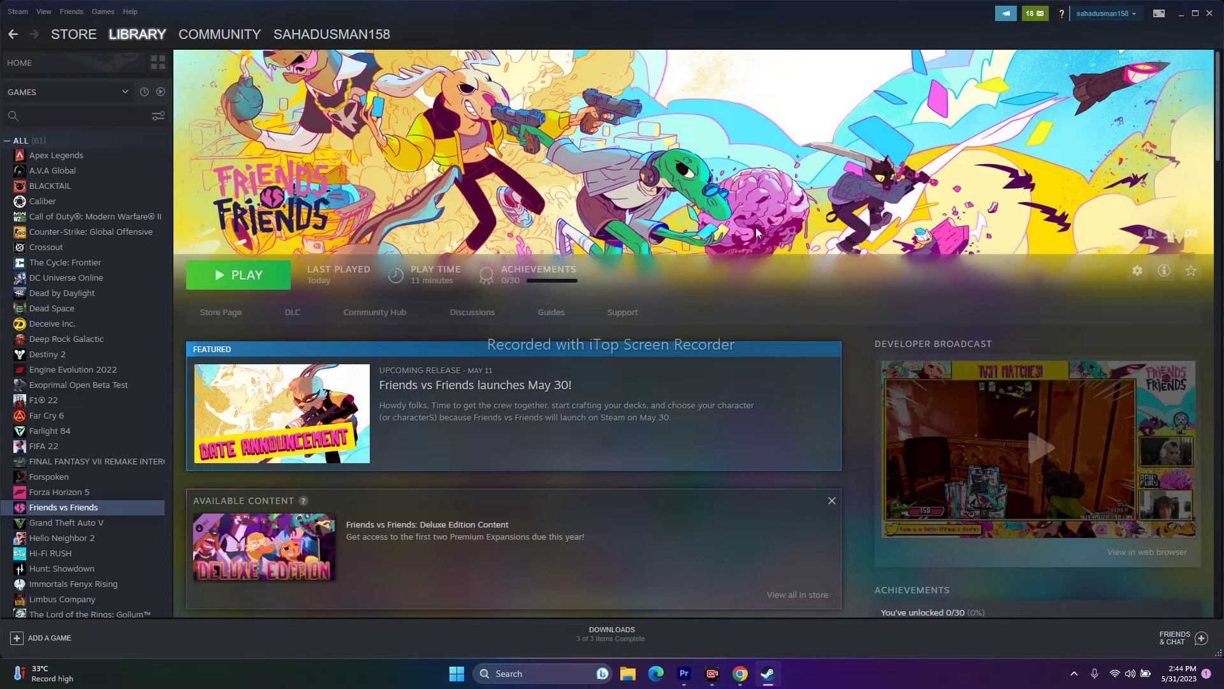
pyautogui.click(1176, 14)
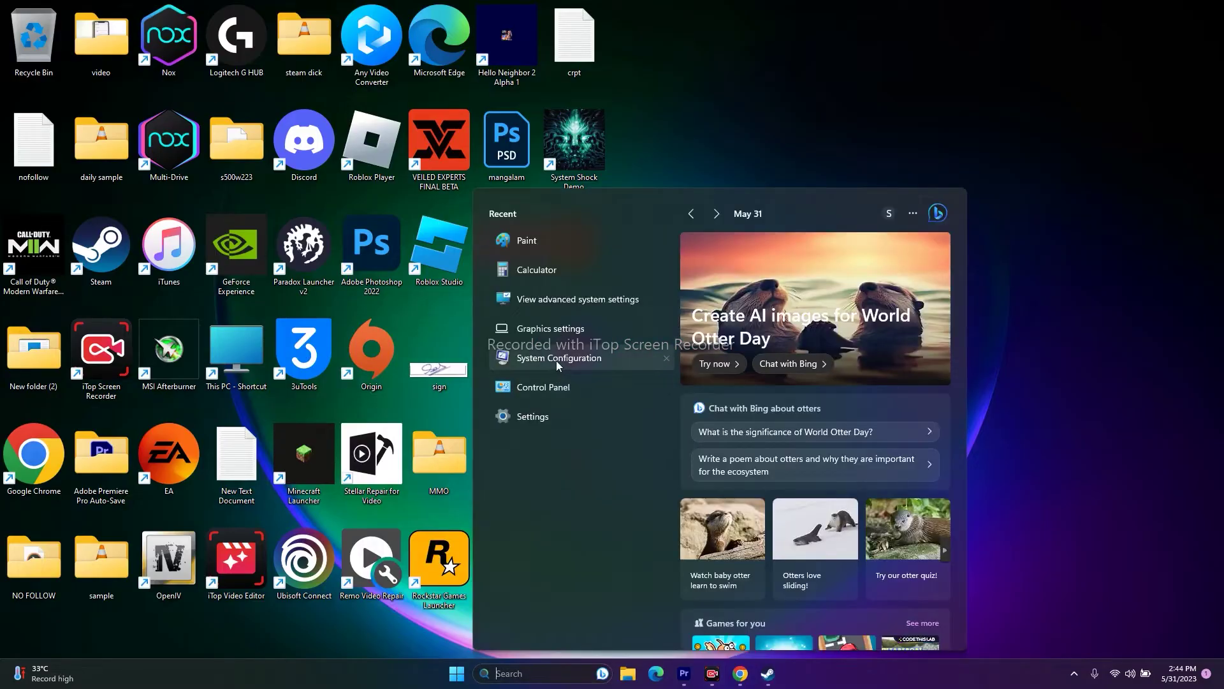
pyautogui.click(982, 287)
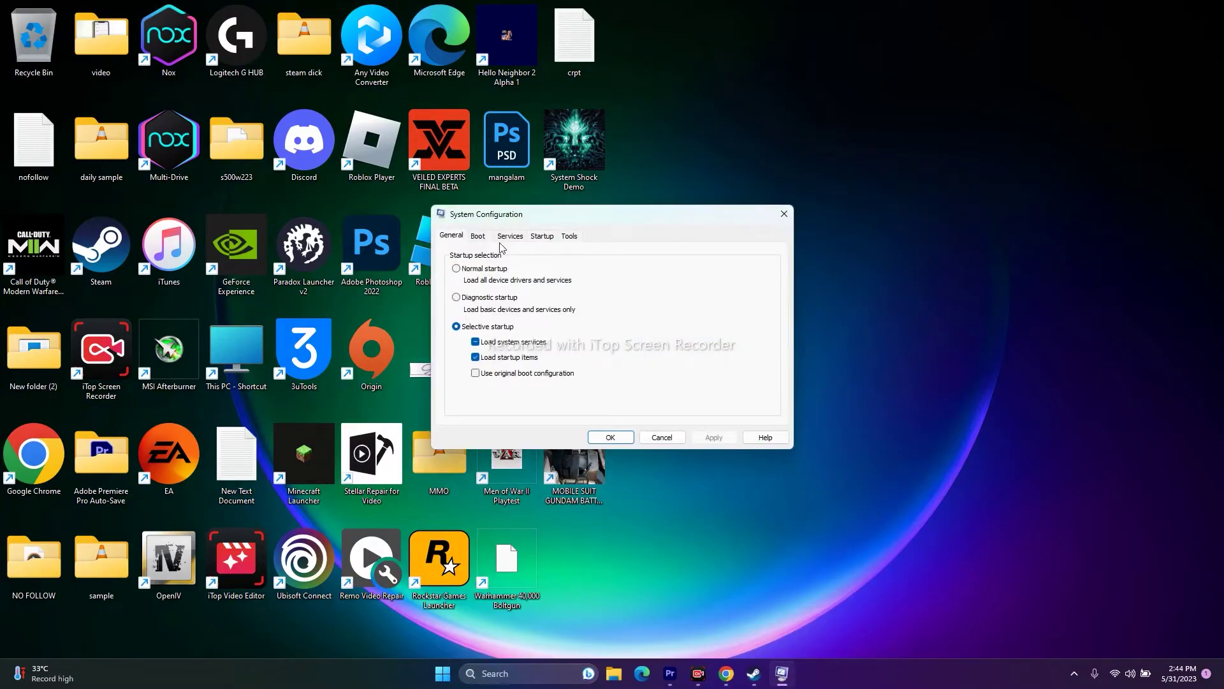
pyautogui.click(510, 237)
pyautogui.click(752, 404)
pyautogui.click(610, 436)
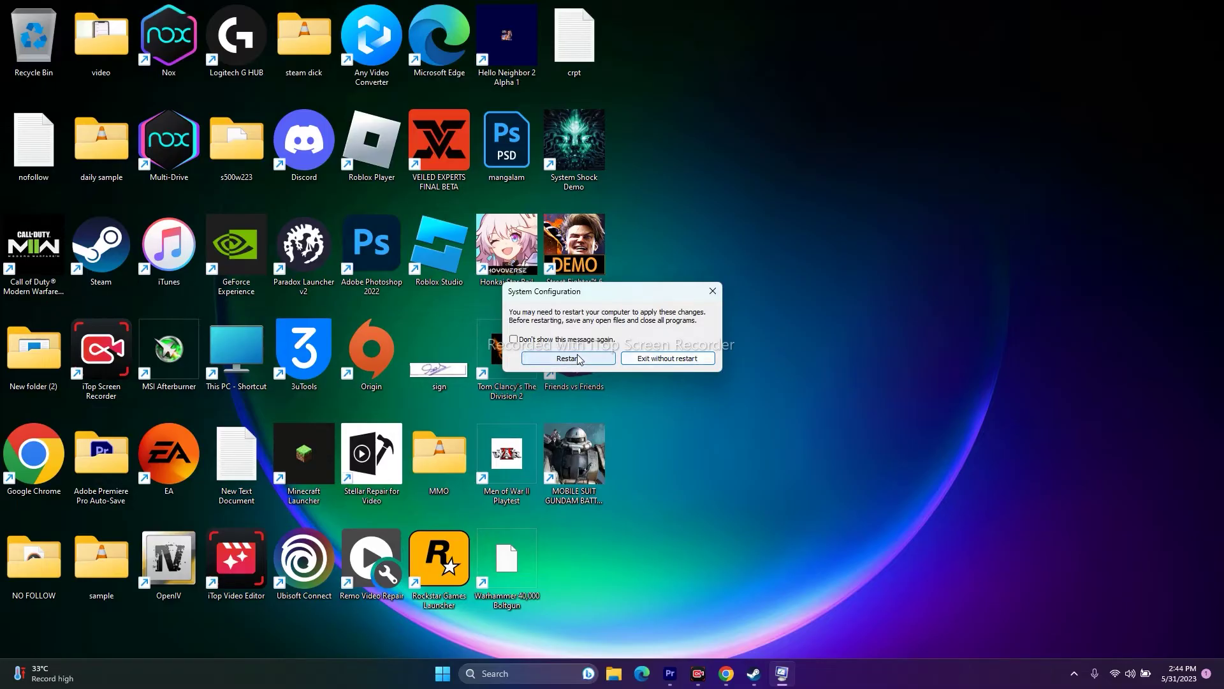
pyautogui.click(712, 292)
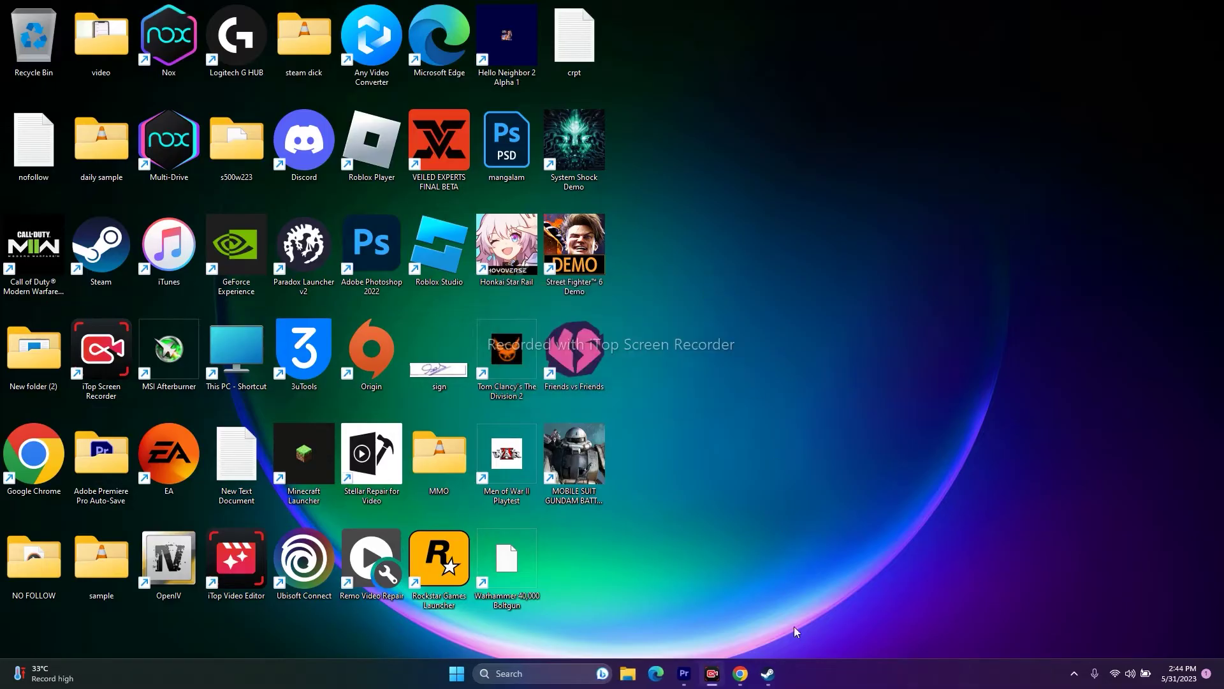
# - Try -dx11 as the launch option in the Steam properties of Friends vs Friends, and close the properties
pyautogui.click(768, 673)
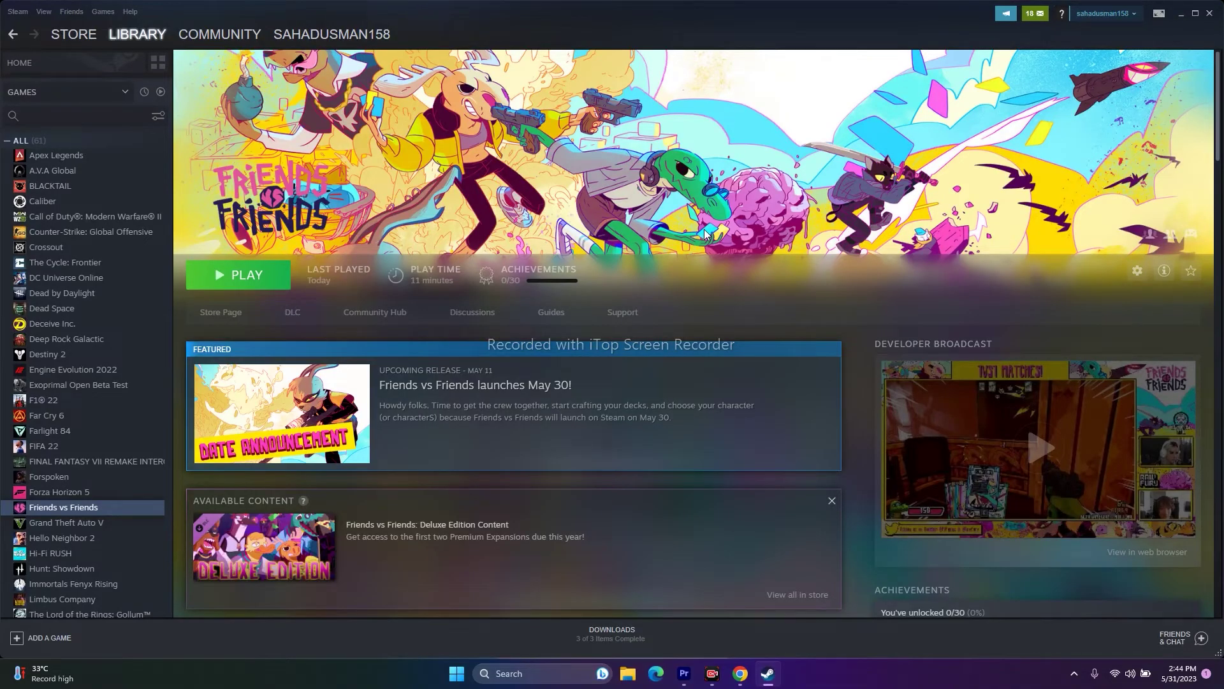
pyautogui.rightClick(96, 514)
pyautogui.click(113, 586)
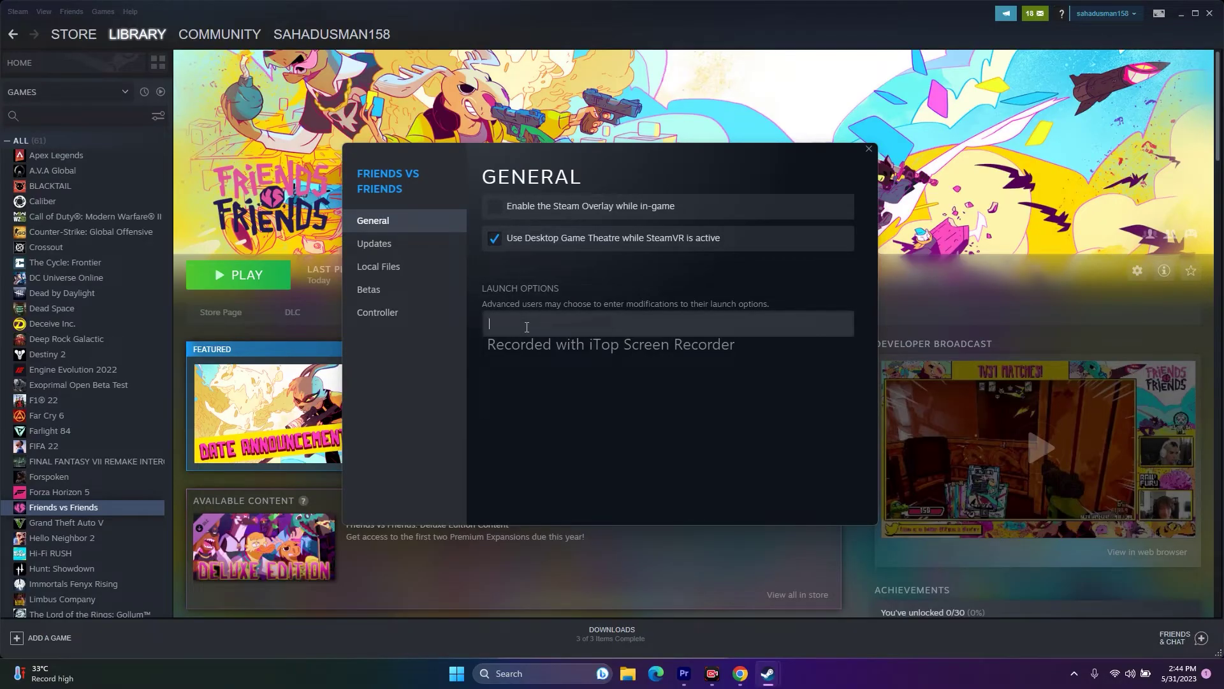
pyautogui.write('-dx11')
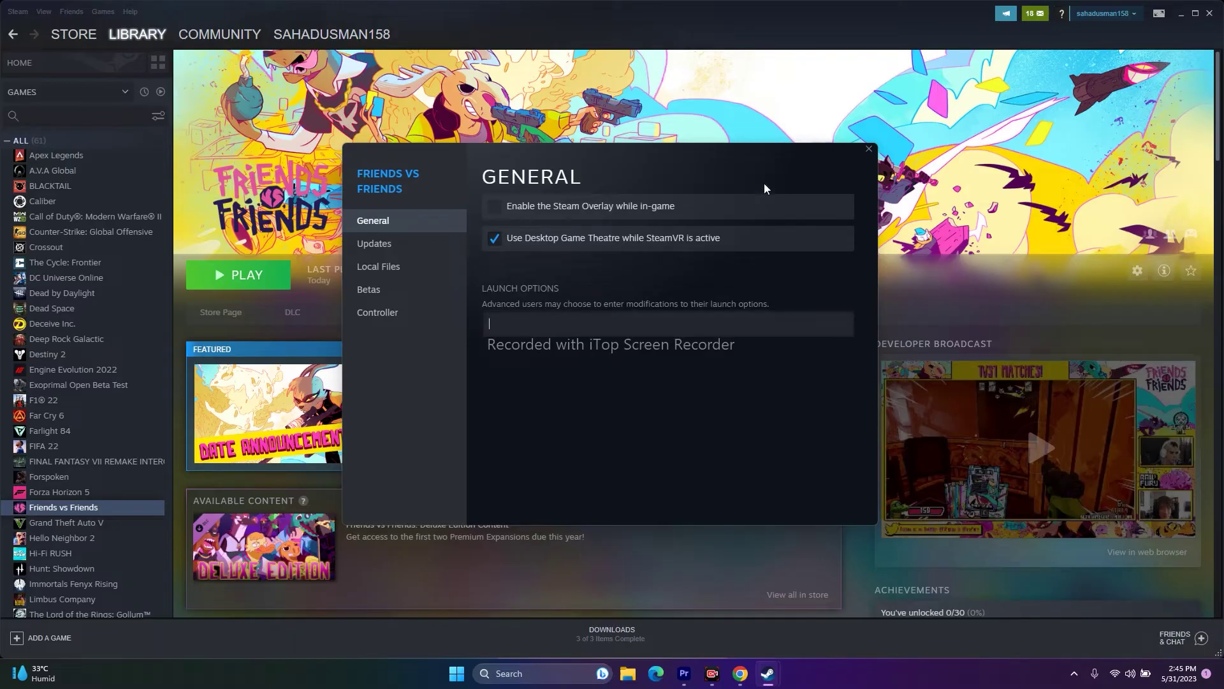
pyautogui.click(869, 151)
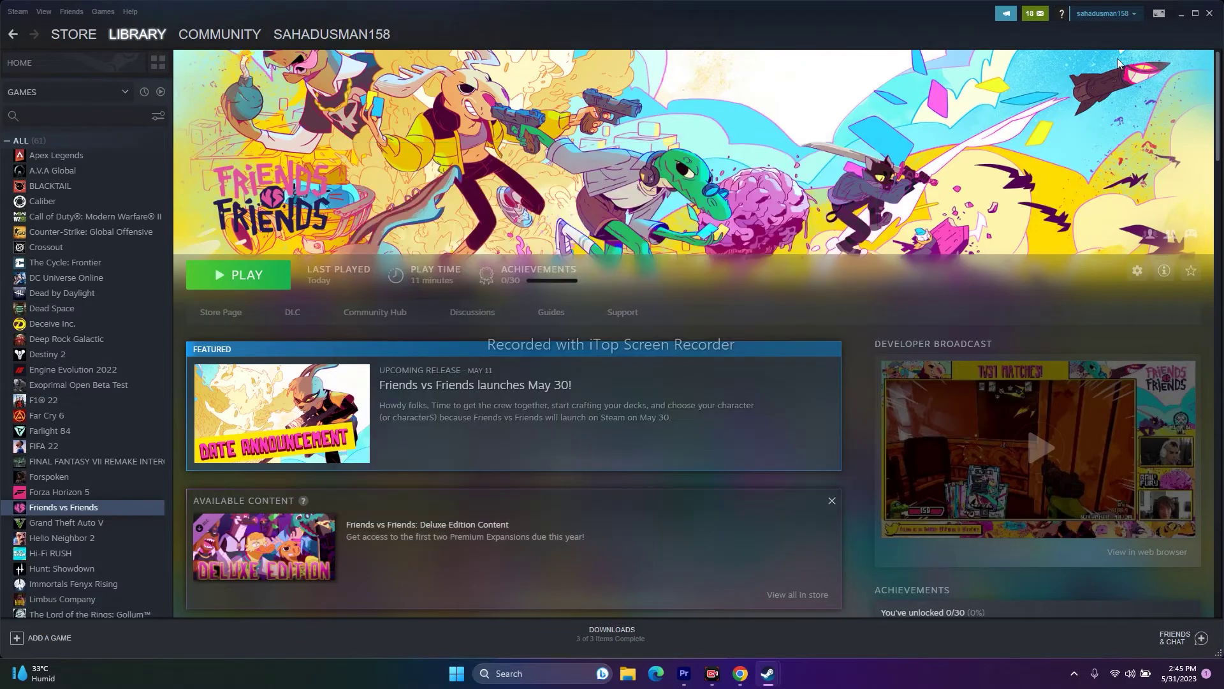
pyautogui.click(1181, 15)
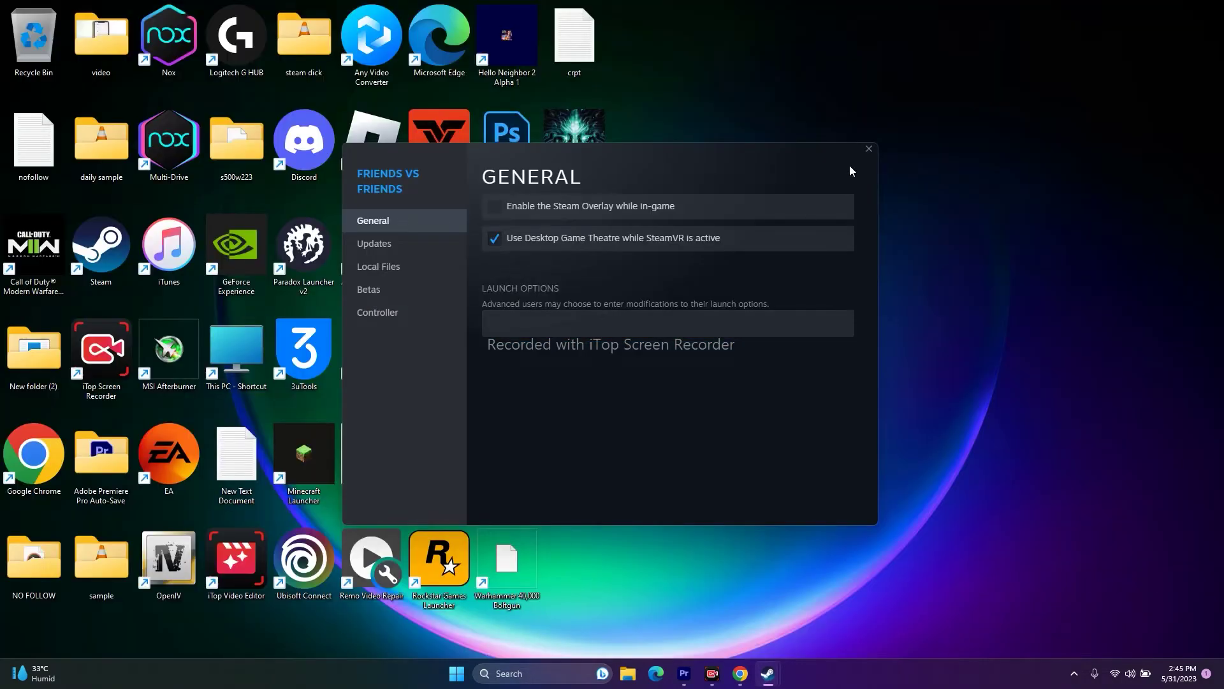
pyautogui.click(872, 148)
# - Open Task Manager, maximize it, and review the running apps and background processes
pyautogui.rightClick(456, 673)
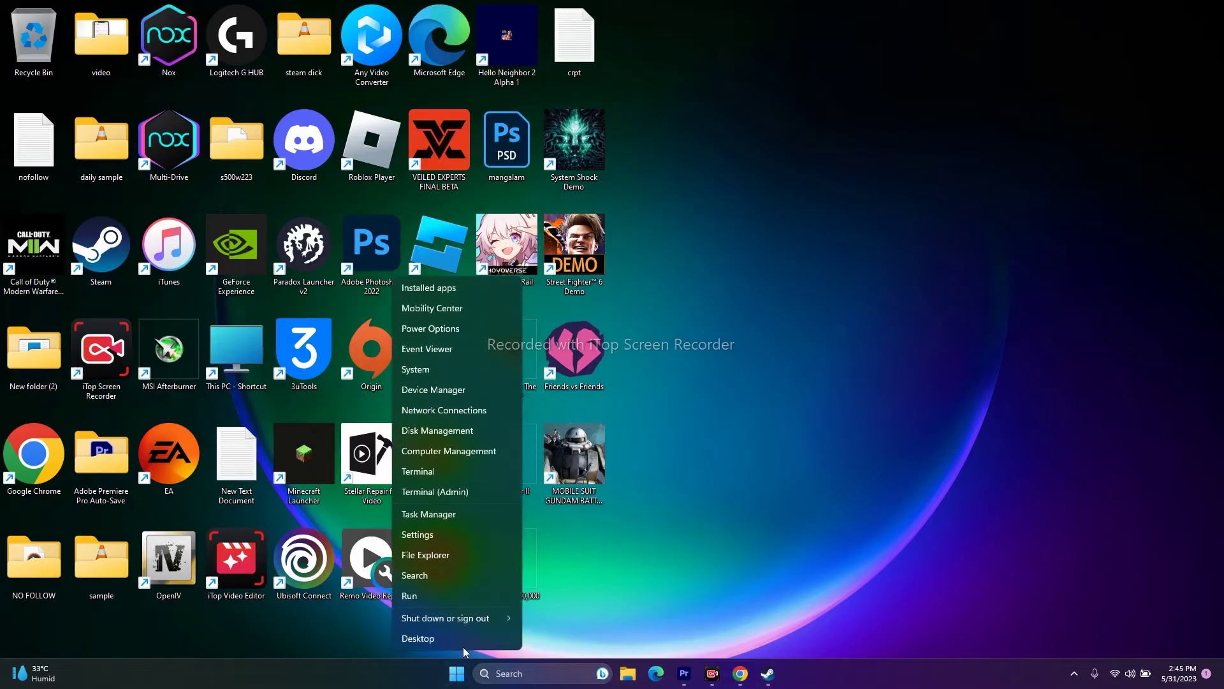
pyautogui.click(453, 517)
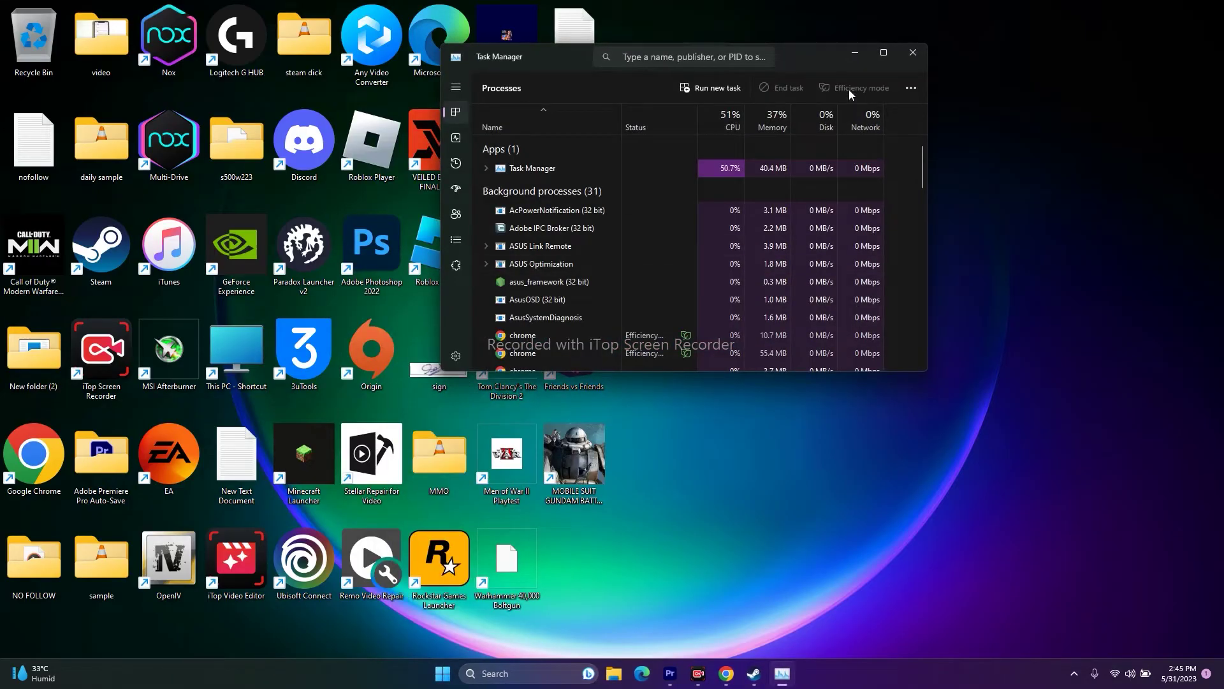
pyautogui.click(886, 51)
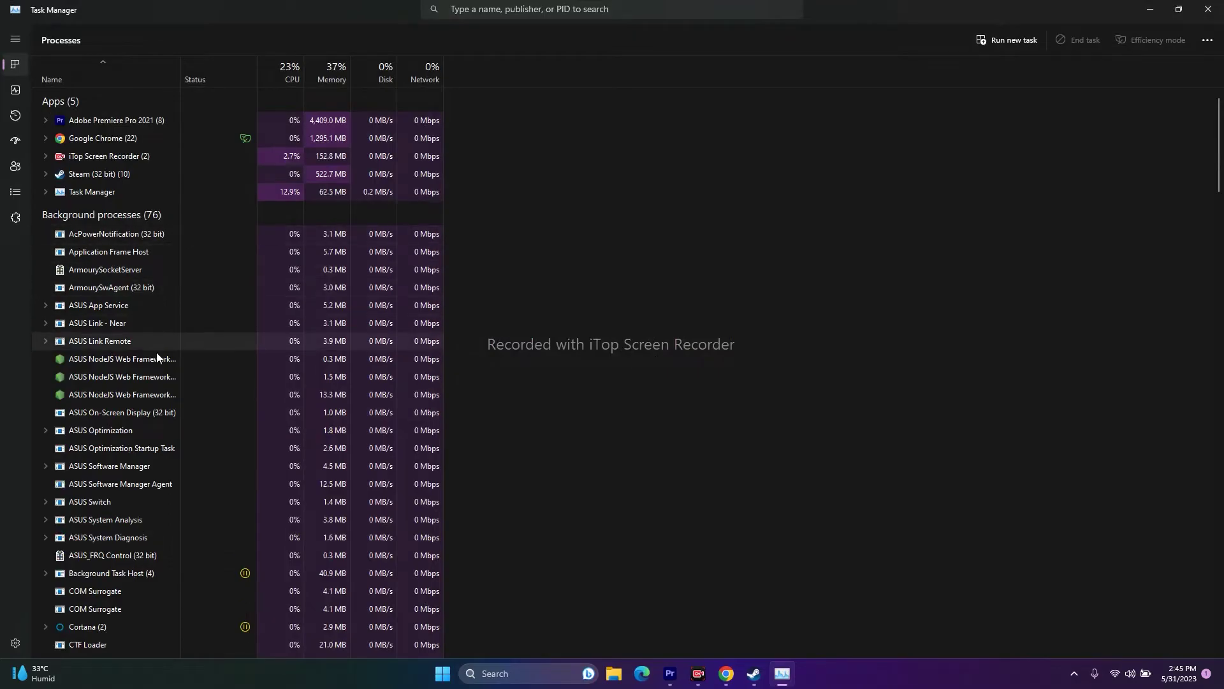
pyautogui.scroll(-2, 161, 352)
pyautogui.scroll(2, 161, 353)
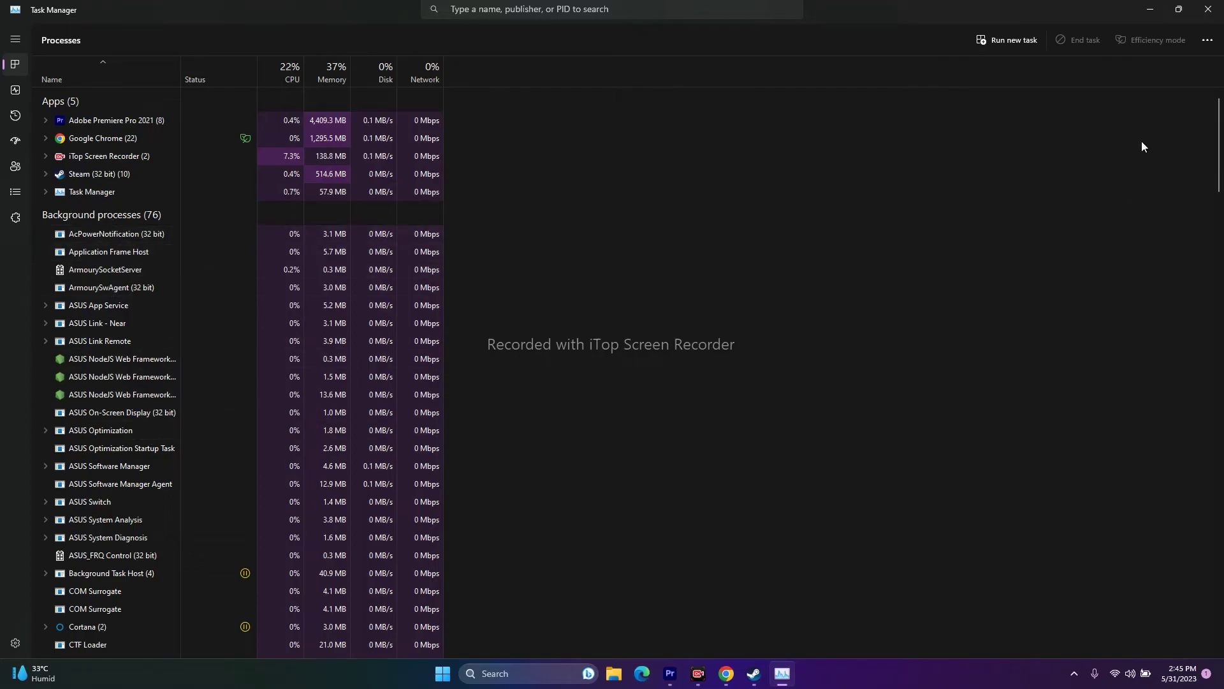
# - Close Task Manager and open the Windows graphics settings to look through the list of apps
pyautogui.click(1208, 9)
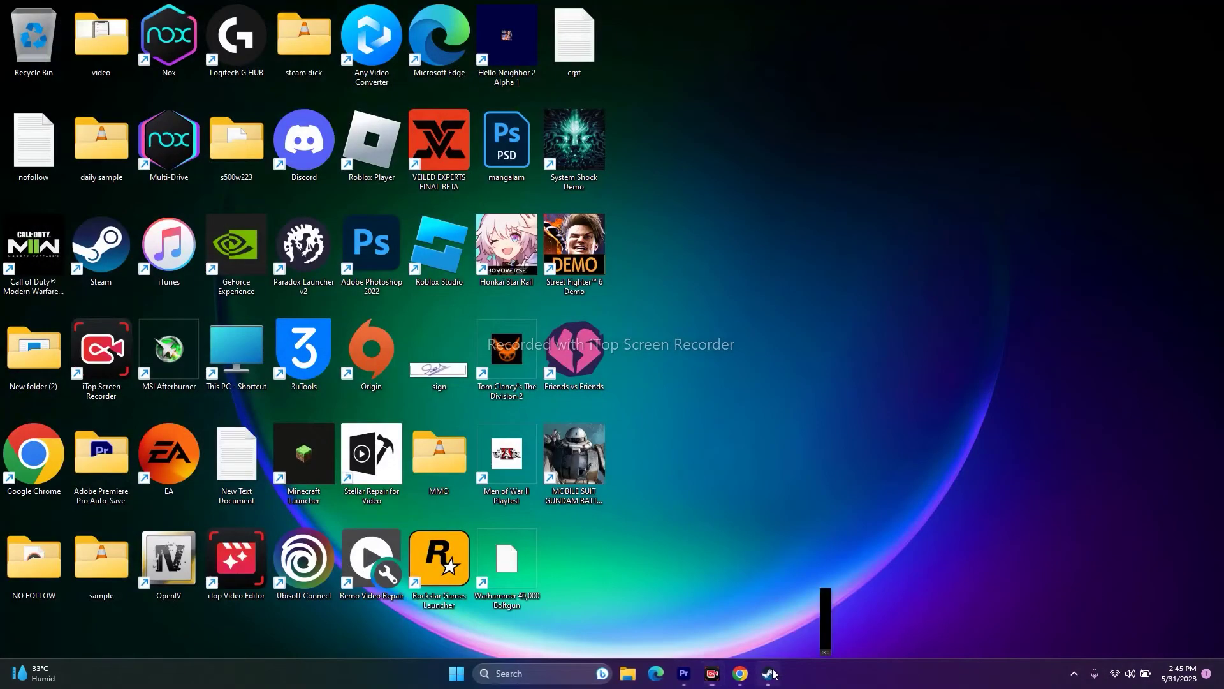
pyautogui.click(769, 674)
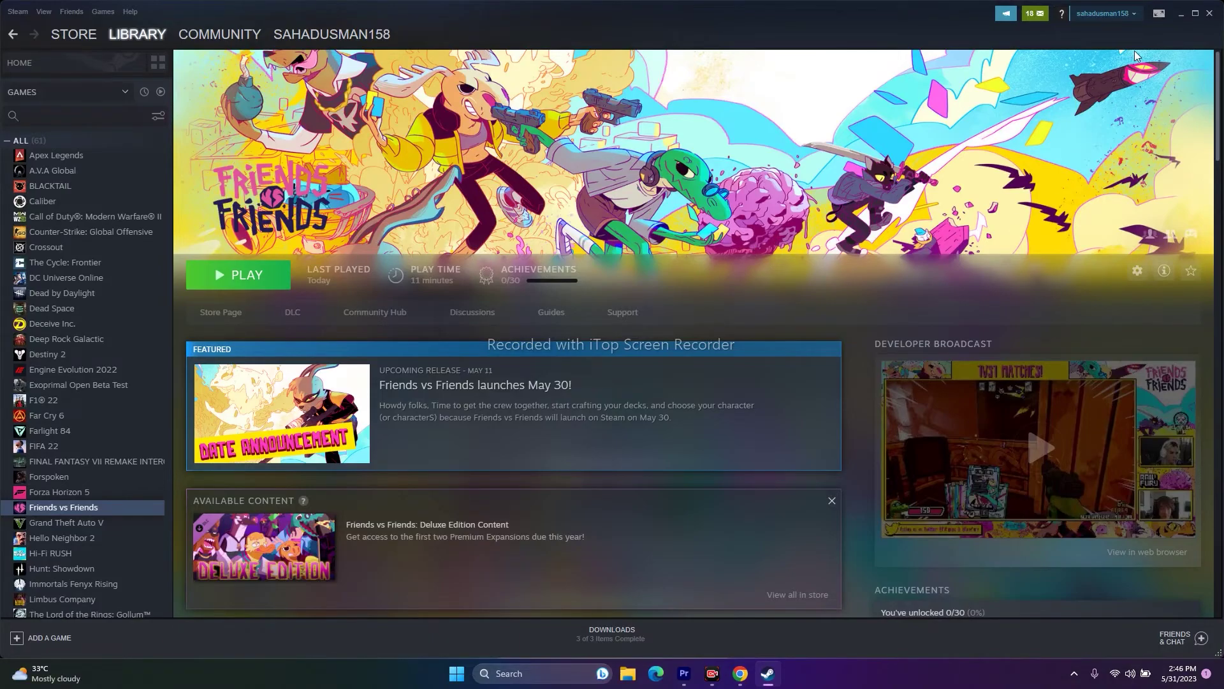
pyautogui.click(1180, 16)
pyautogui.press('super+s')
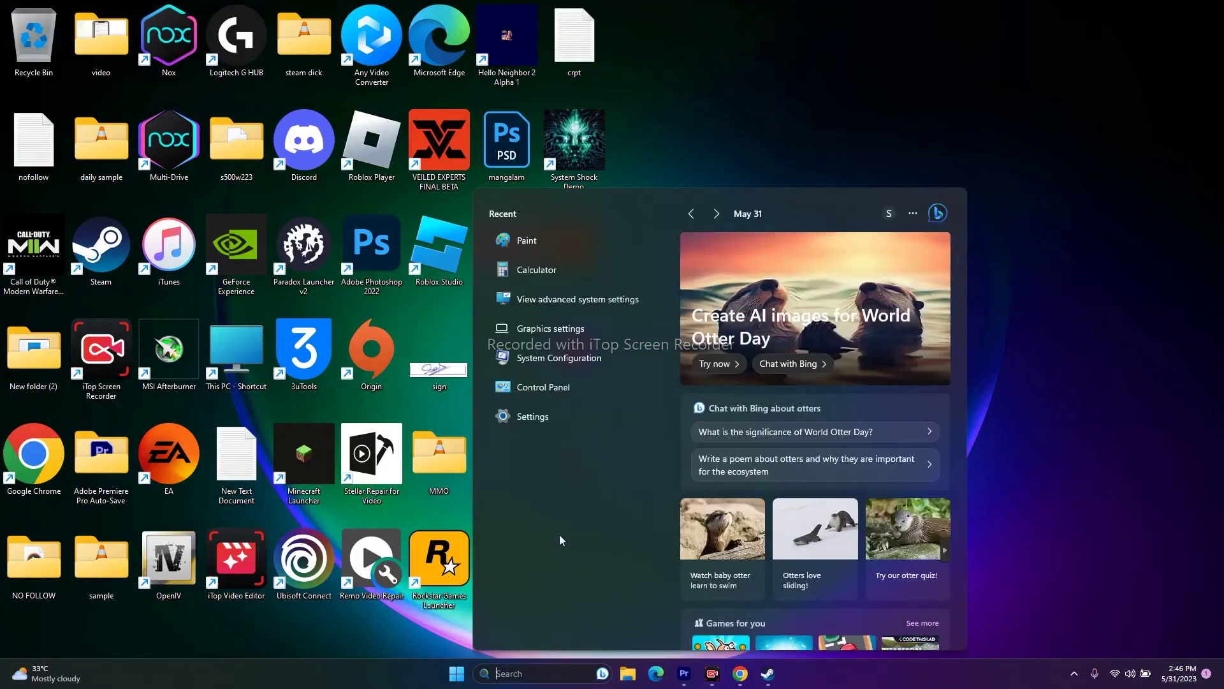
pyautogui.click(568, 328)
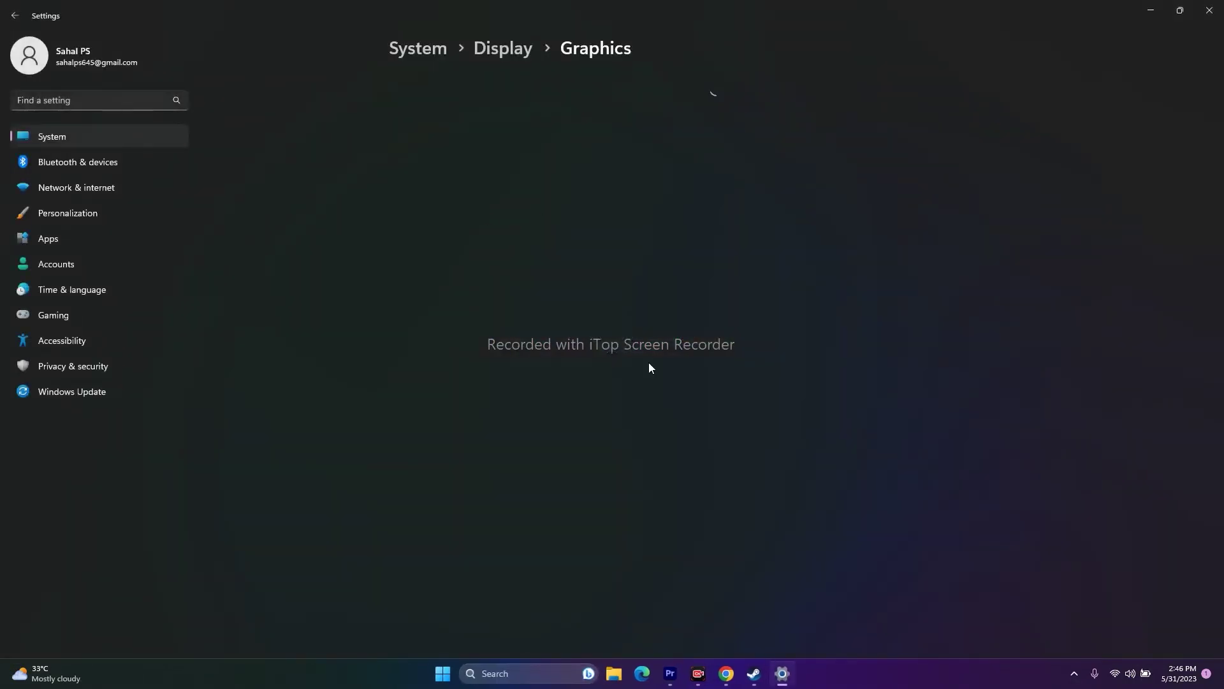
pyautogui.scroll(-10, 780, 246)
pyautogui.scroll(10, 779, 246)
# - Add the Friends vs Friends application from Program Files (x86)\Steam\steamapps\common\Friends vs Friends to the graphics settings app list
pyautogui.click(427, 229)
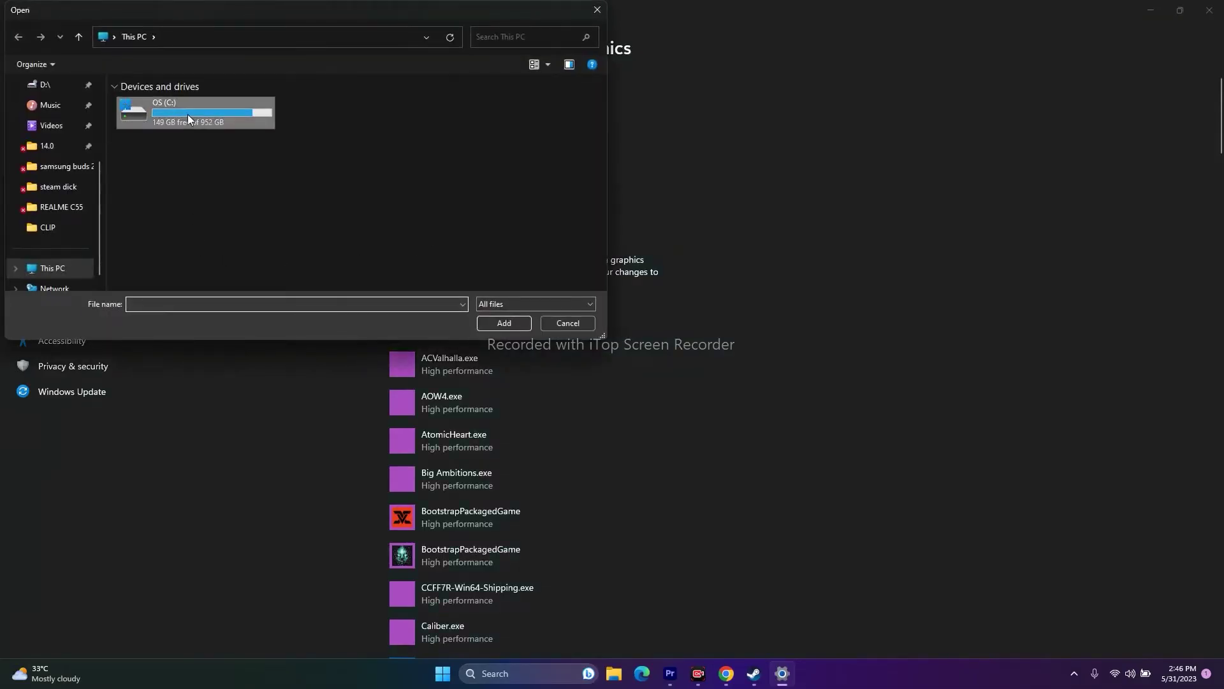
pyautogui.doubleClick(188, 114)
pyautogui.scroll(-6, 205, 187)
pyautogui.doubleClick(200, 165)
pyautogui.scroll(-5, 200, 166)
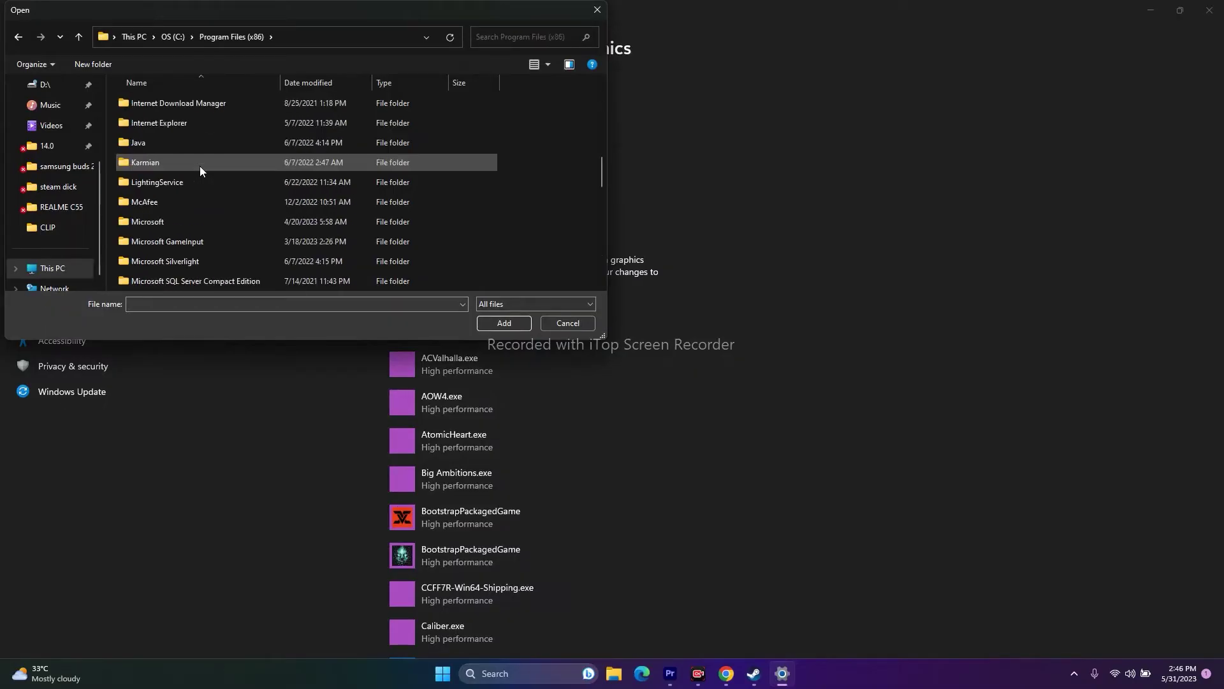
pyautogui.scroll(-7, 200, 165)
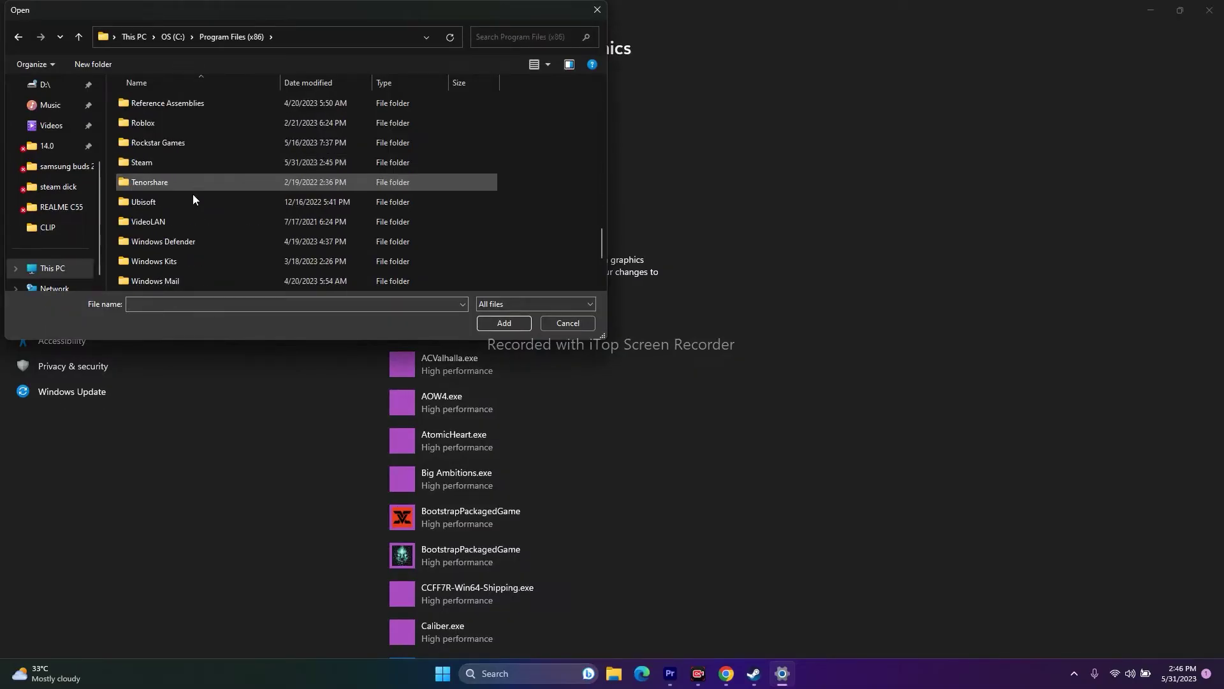
pyautogui.doubleClick(170, 164)
pyautogui.scroll(-5, 185, 171)
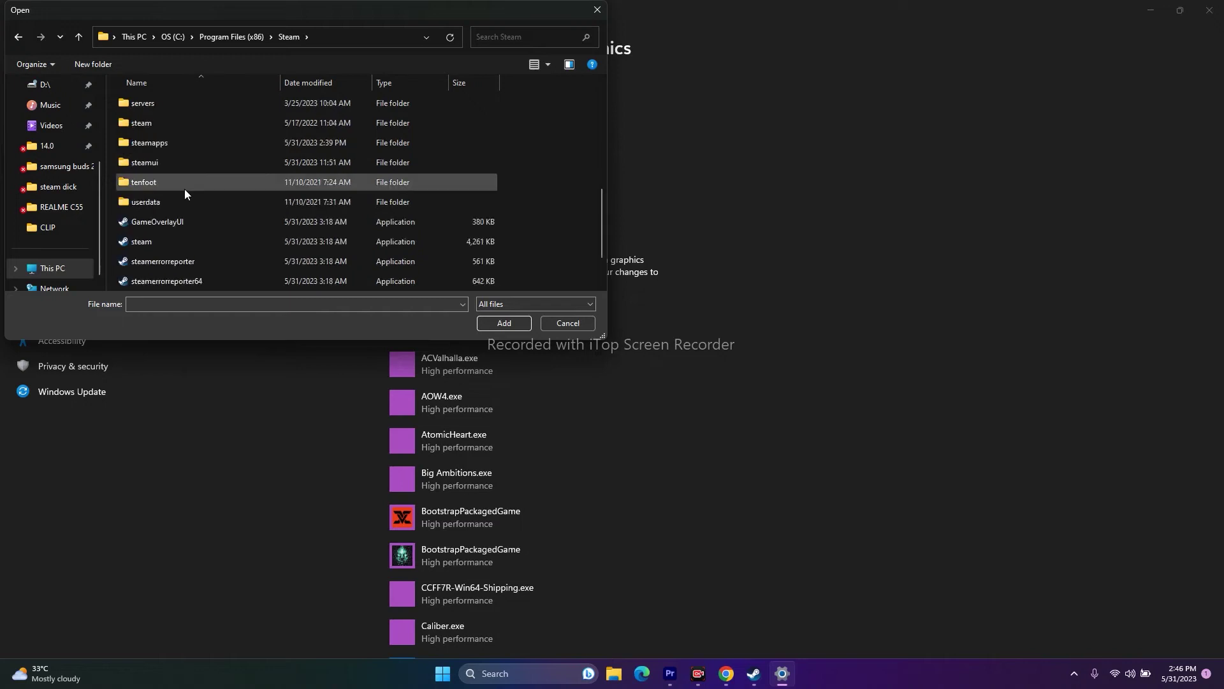
pyautogui.doubleClick(178, 147)
pyautogui.doubleClick(155, 103)
pyautogui.scroll(-1, 189, 187)
pyautogui.doubleClick(183, 220)
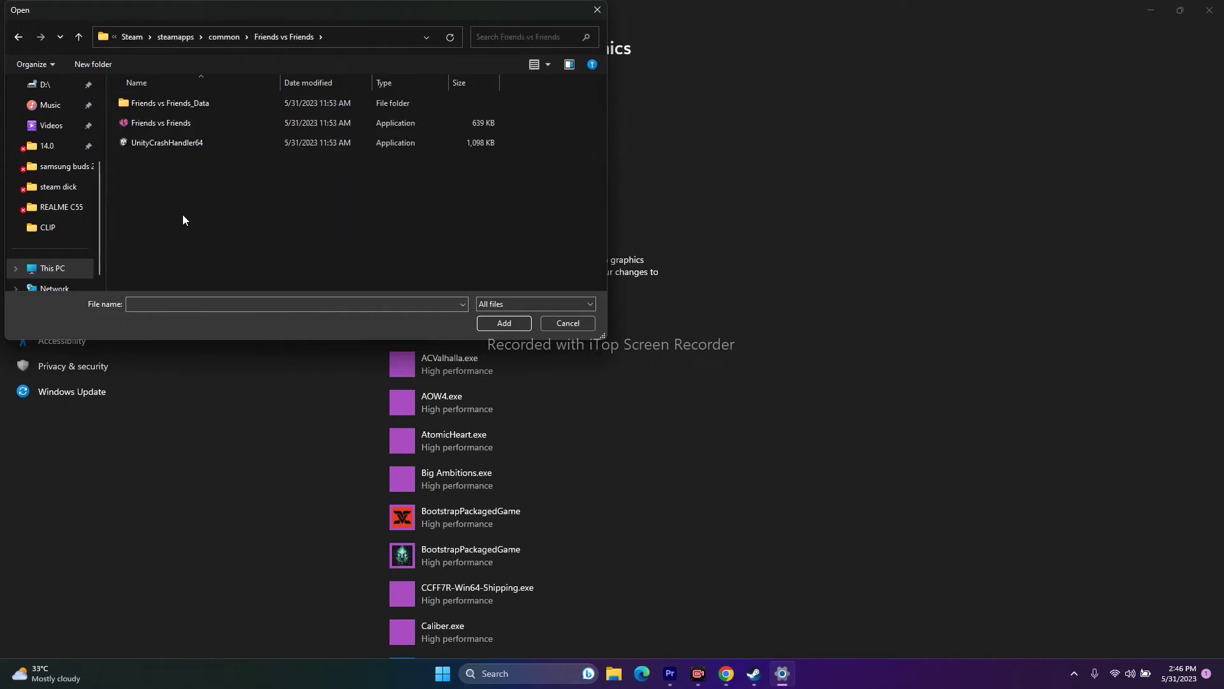
pyautogui.click(178, 123)
pyautogui.click(502, 322)
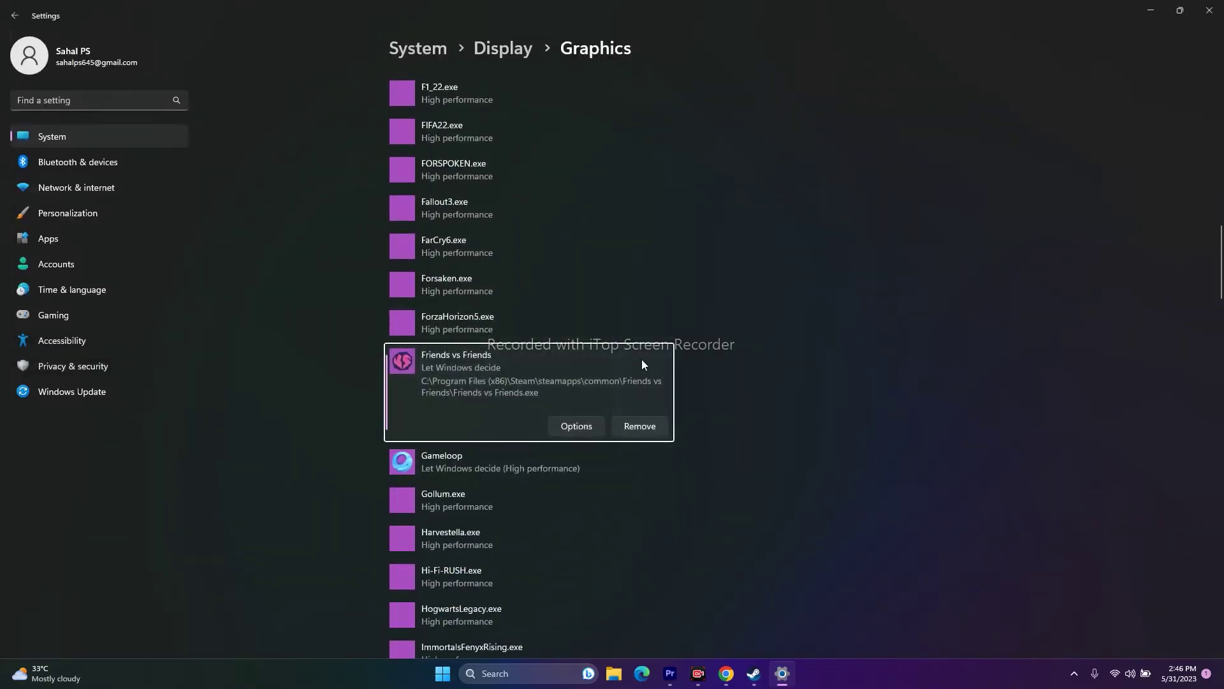
# - Set the graphics preference of Friends vs Friends to High performance, save it, and close Settings
pyautogui.click(575, 424)
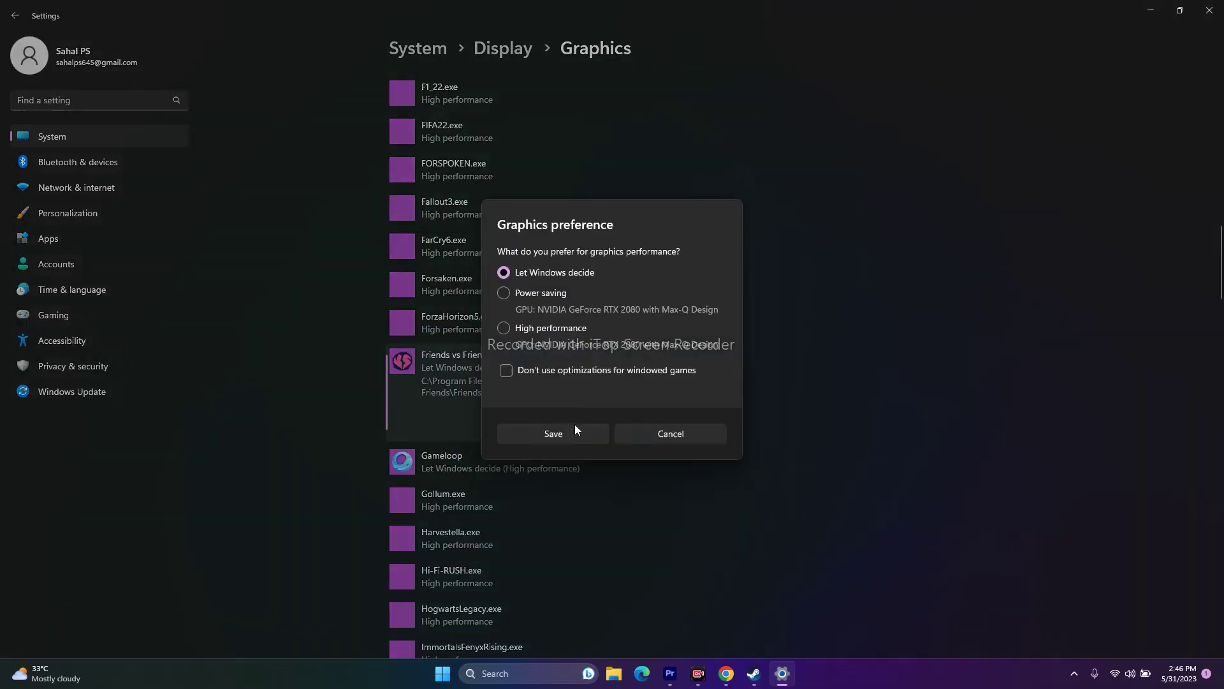
pyautogui.click(510, 330)
pyautogui.click(573, 433)
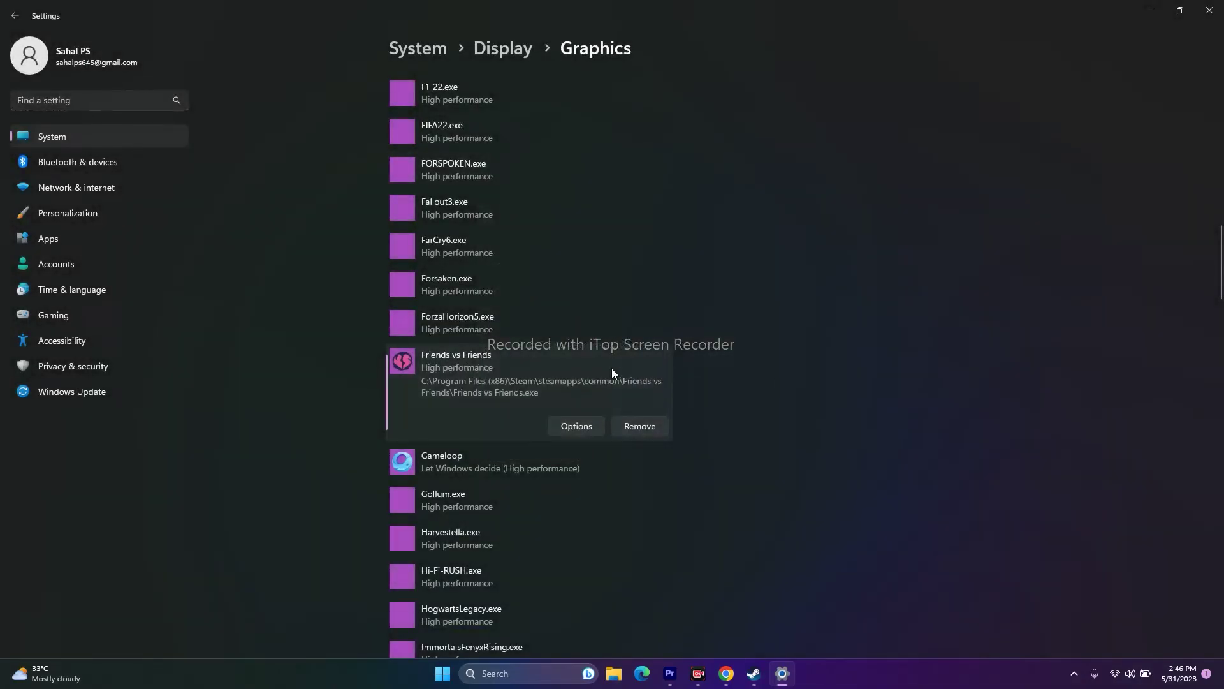
pyautogui.click(575, 426)
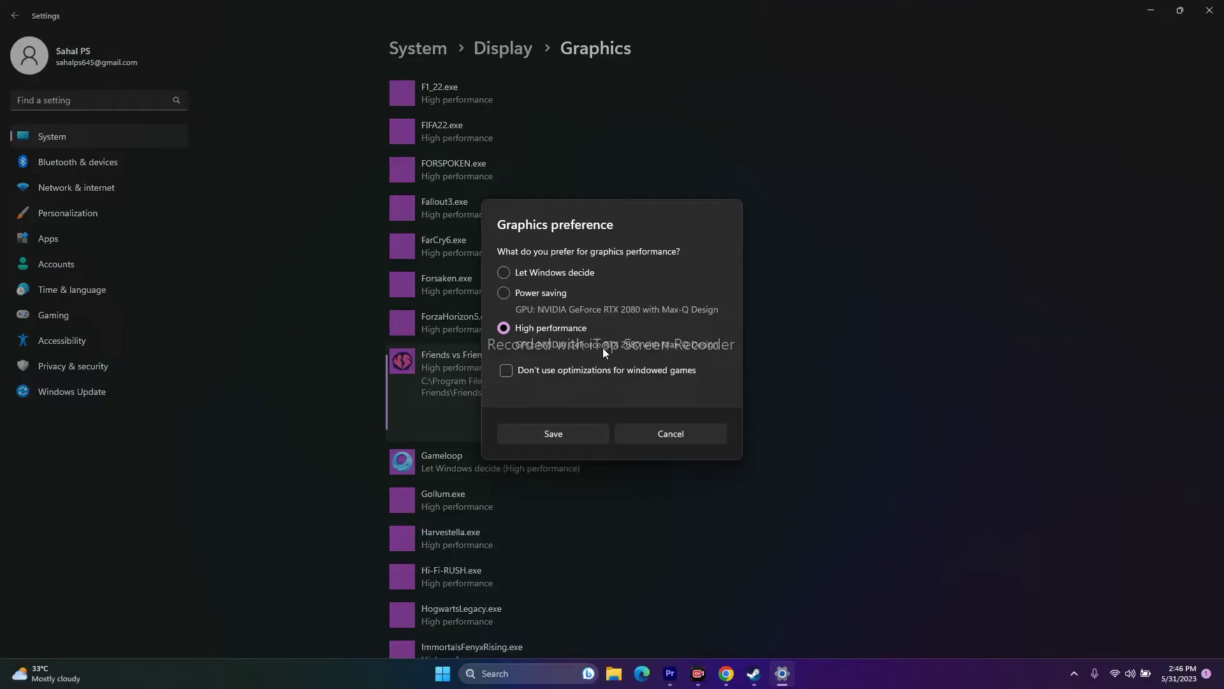
pyautogui.click(553, 433)
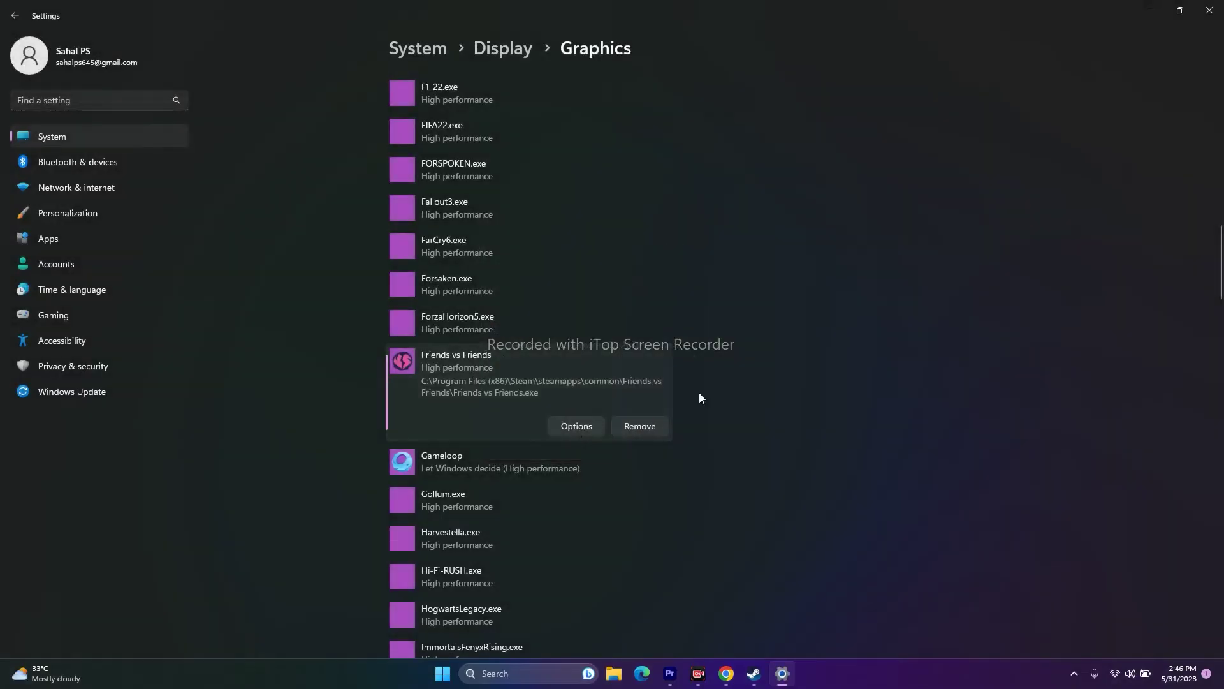
pyautogui.click(1209, 10)
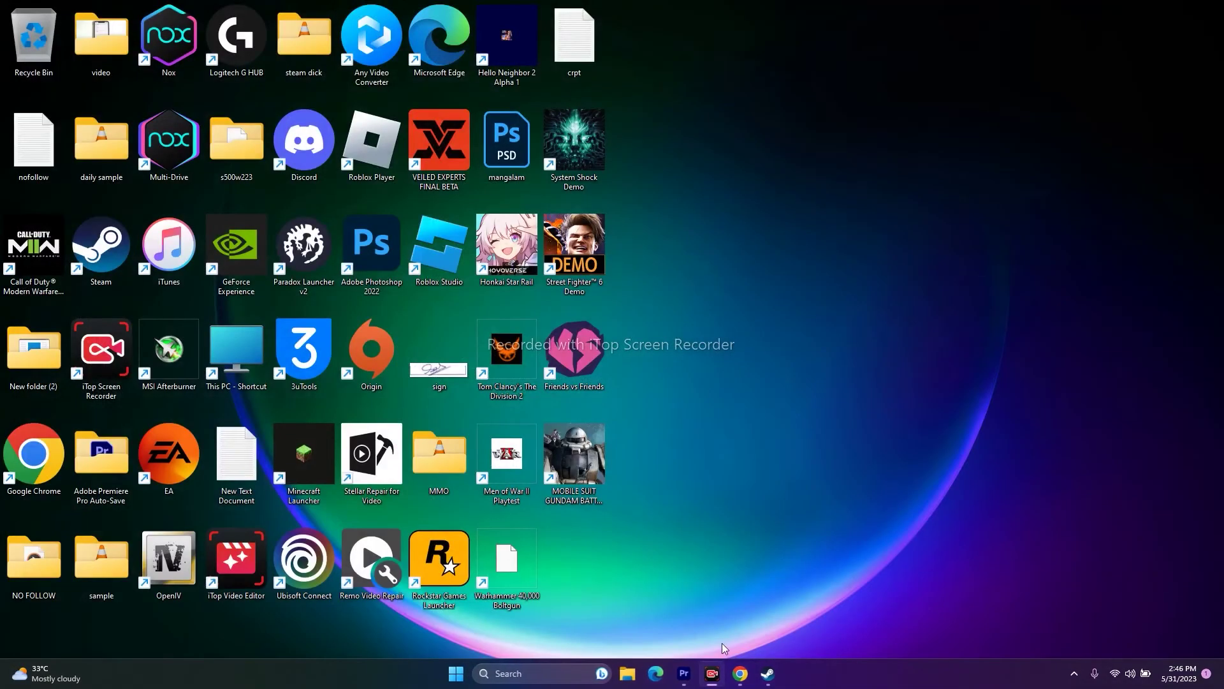
# - Open the Virtual Memory settings through the advanced performance options in the advanced system settings
pyautogui.click(768, 673)
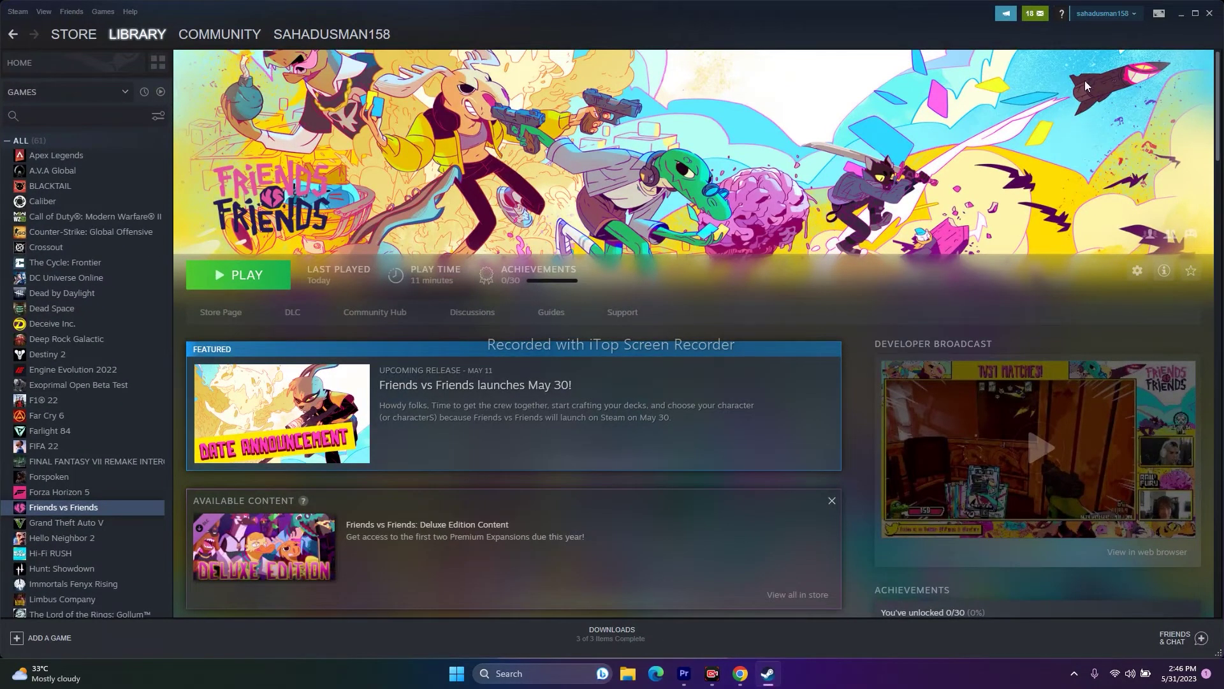
pyautogui.click(1181, 14)
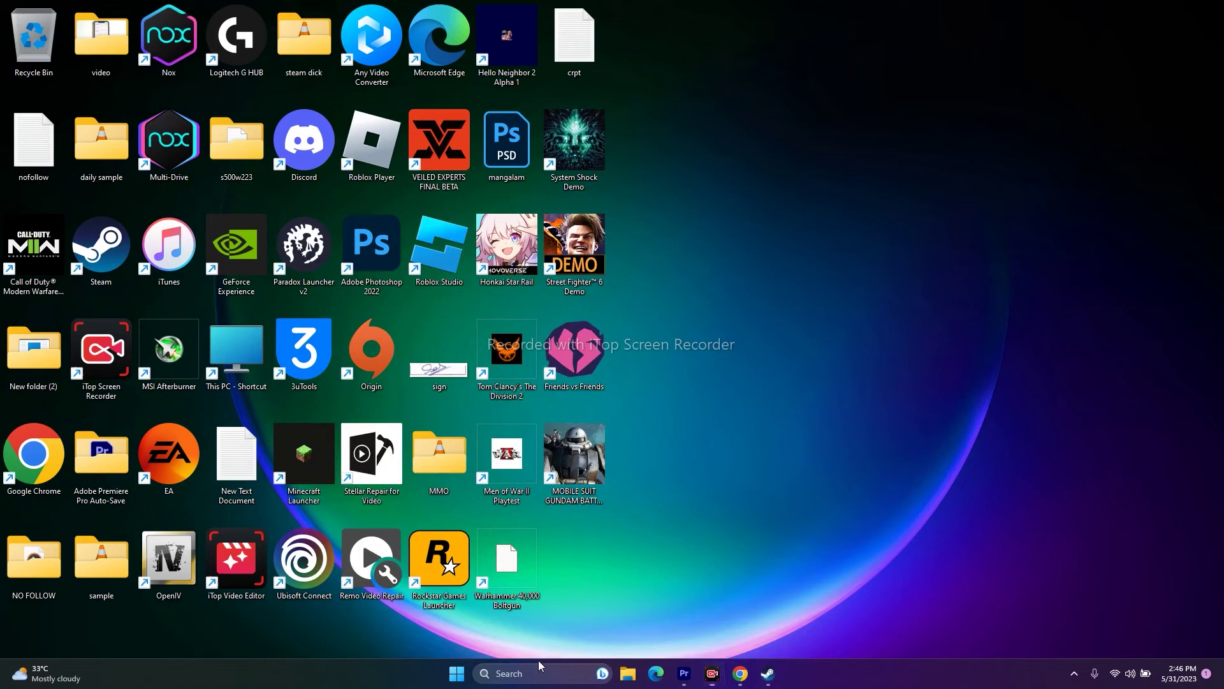
pyautogui.click(538, 672)
pyautogui.click(593, 298)
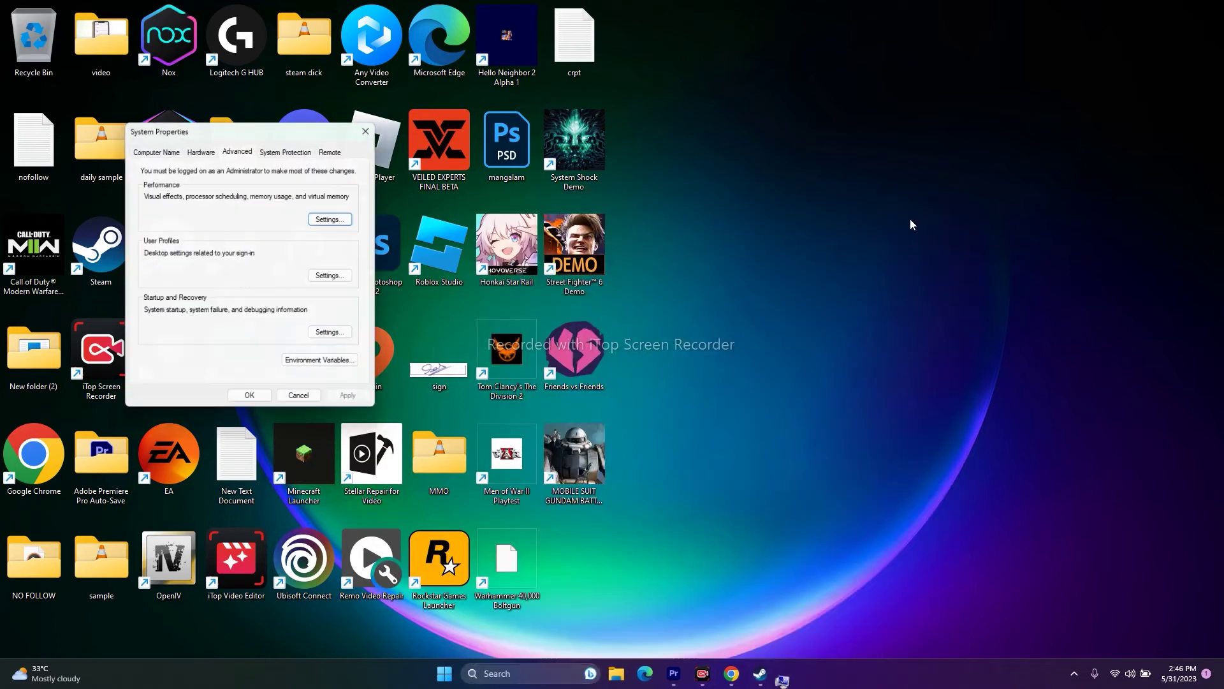
pyautogui.click(336, 218)
pyautogui.click(215, 196)
pyautogui.click(354, 363)
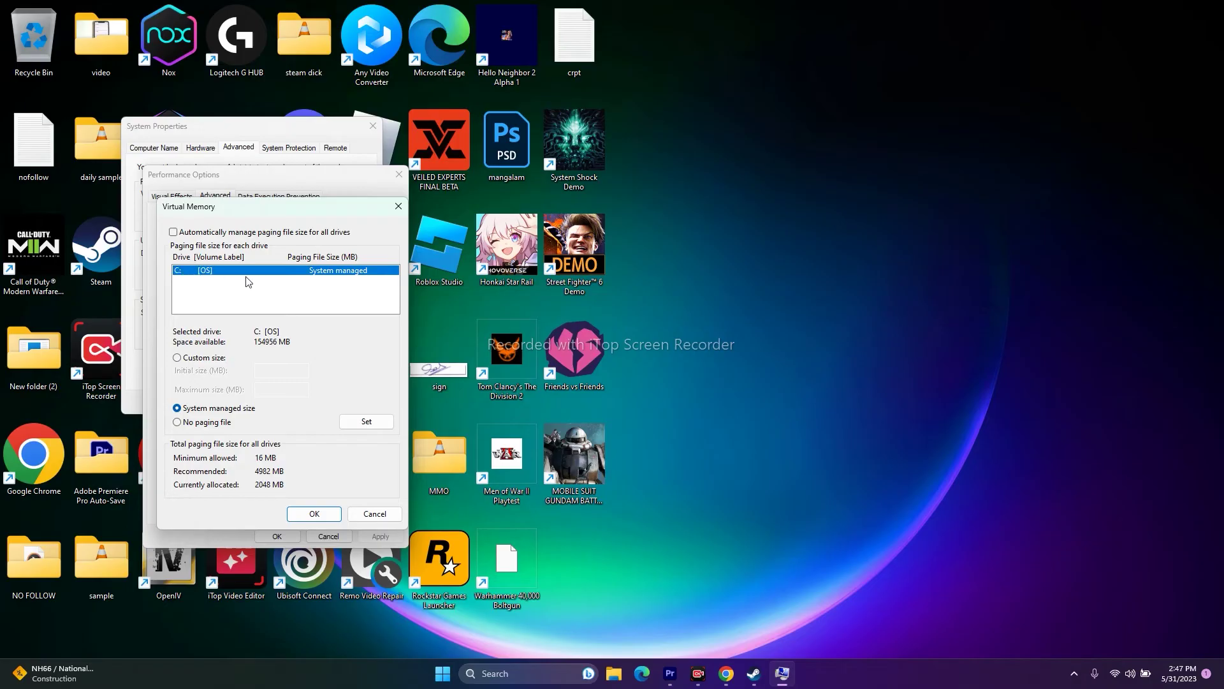
# - Switch the paging file of drive C: to a custom size, ready for entering the initial size
pyautogui.click(178, 358)
pyautogui.click(257, 371)
pyautogui.click(264, 386)
pyautogui.click(265, 371)
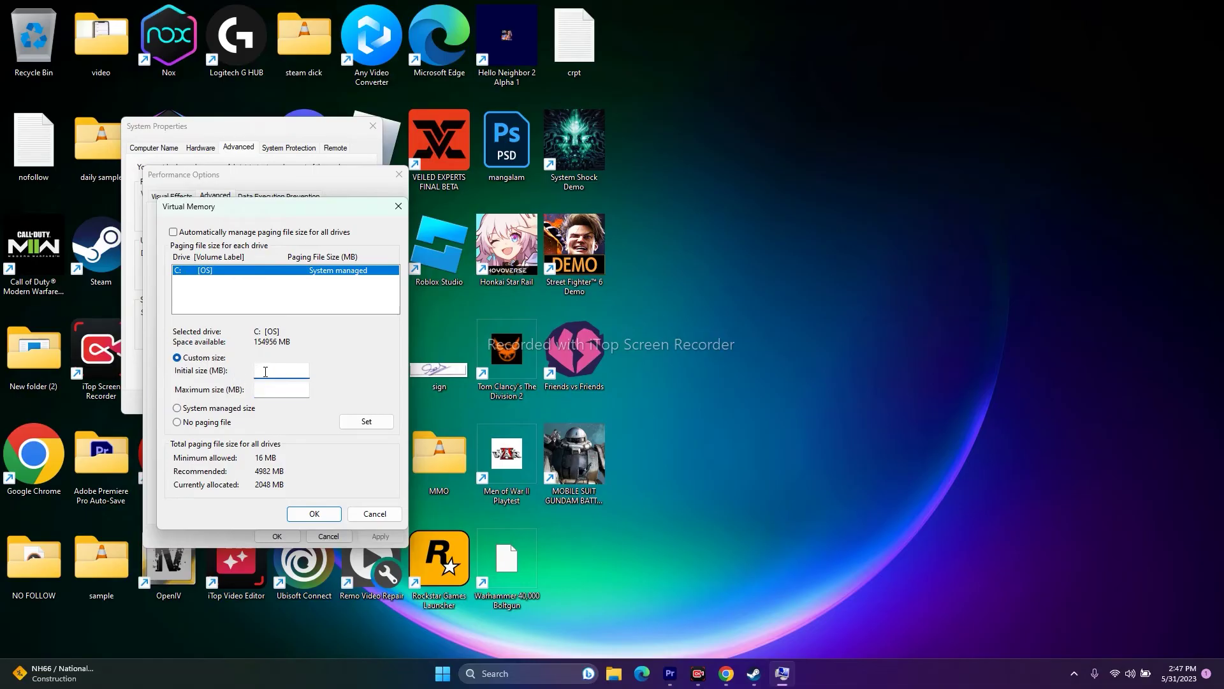
pyautogui.click(270, 387)
pyautogui.click(272, 373)
# - Open Calculator and calculate 32 × 1024 to convert the RAM size to megabytes
pyautogui.click(533, 672)
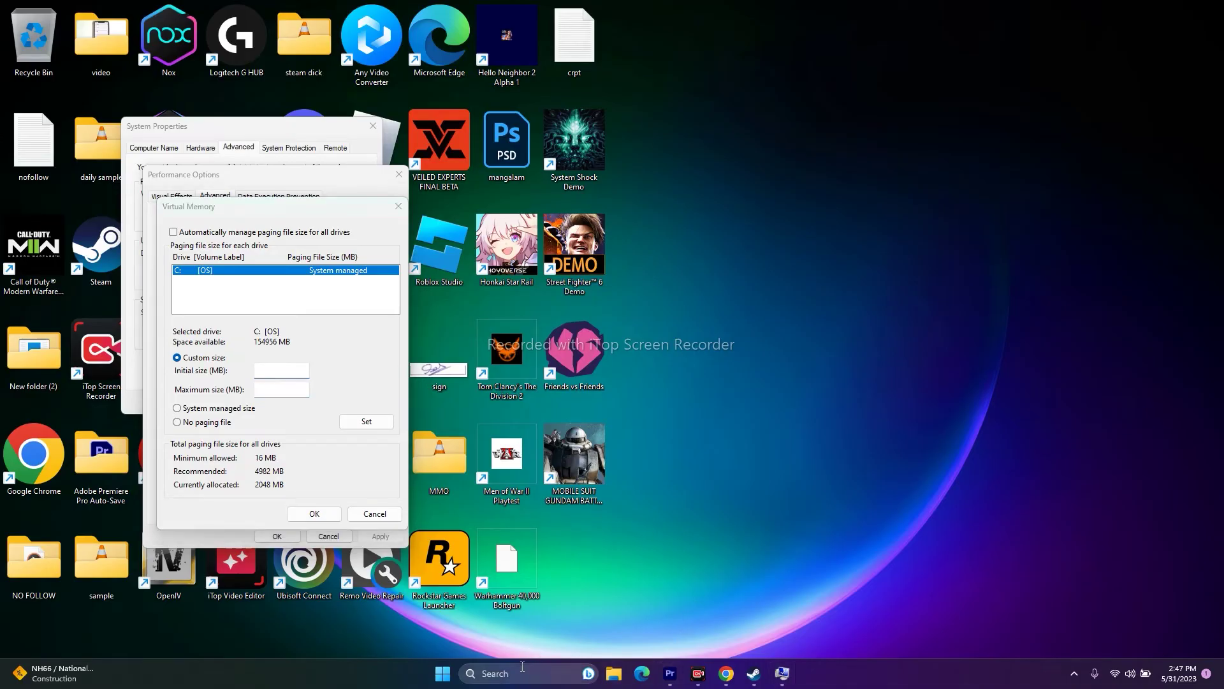
pyautogui.click(540, 270)
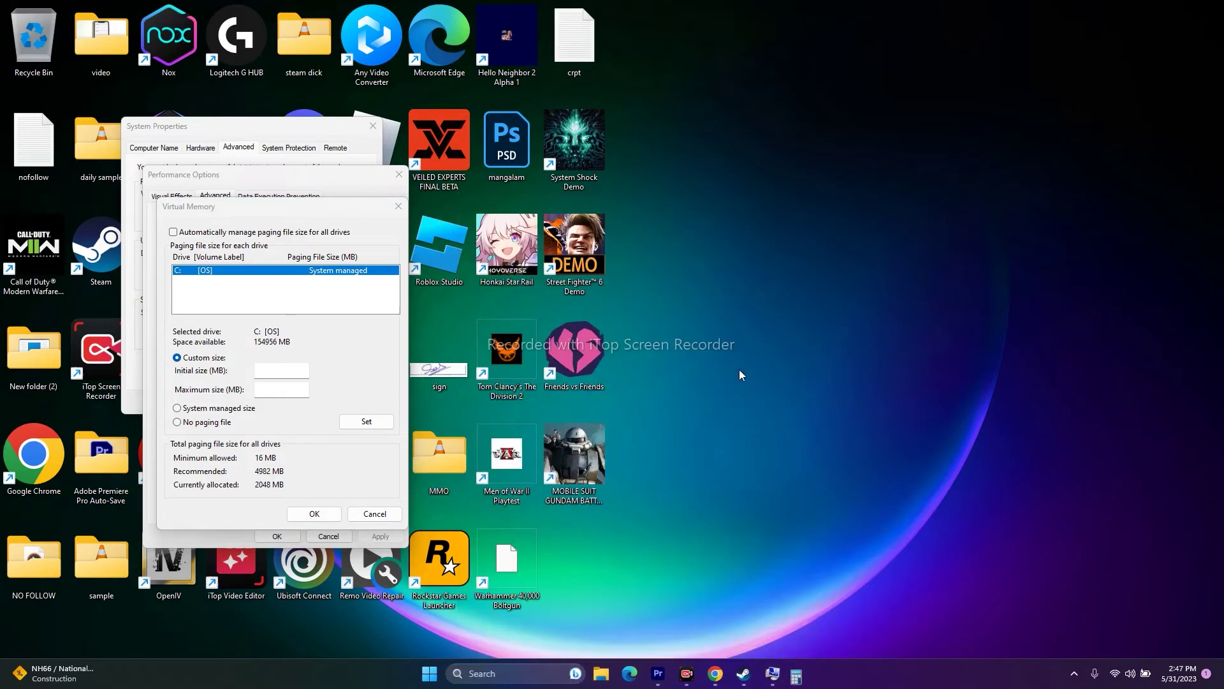
pyautogui.click(689, 531)
pyautogui.click(606, 526)
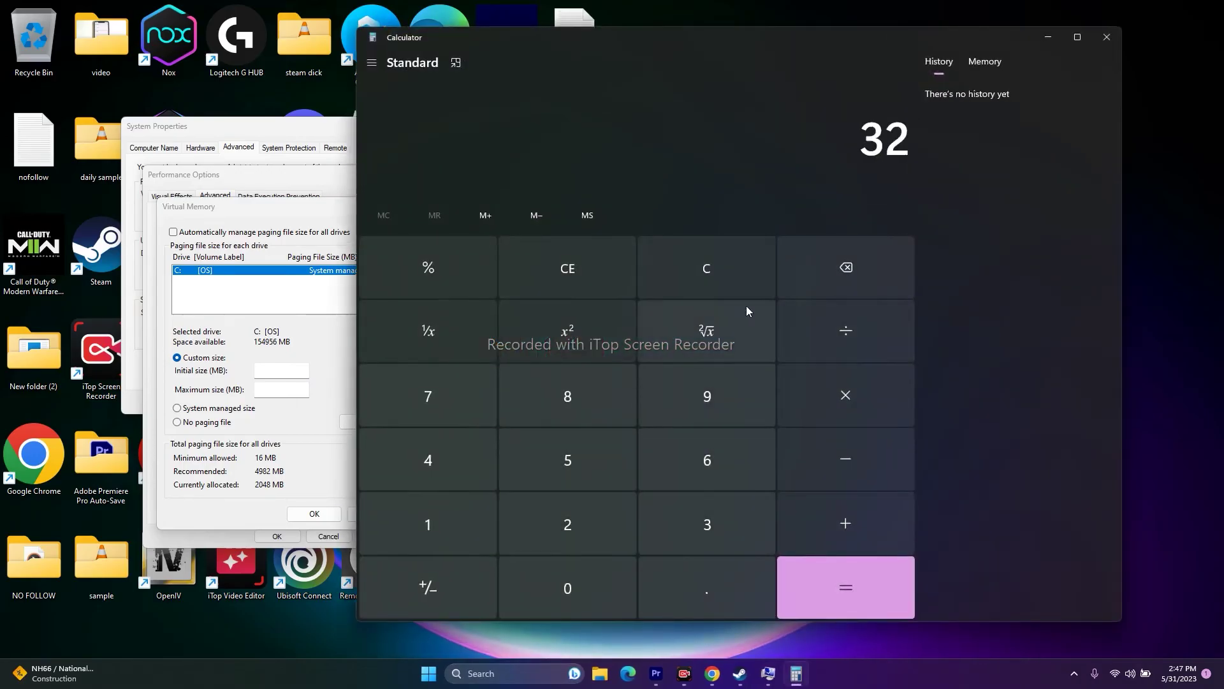
pyautogui.click(840, 406)
pyautogui.click(469, 538)
pyautogui.click(540, 567)
pyautogui.click(560, 543)
pyautogui.click(428, 460)
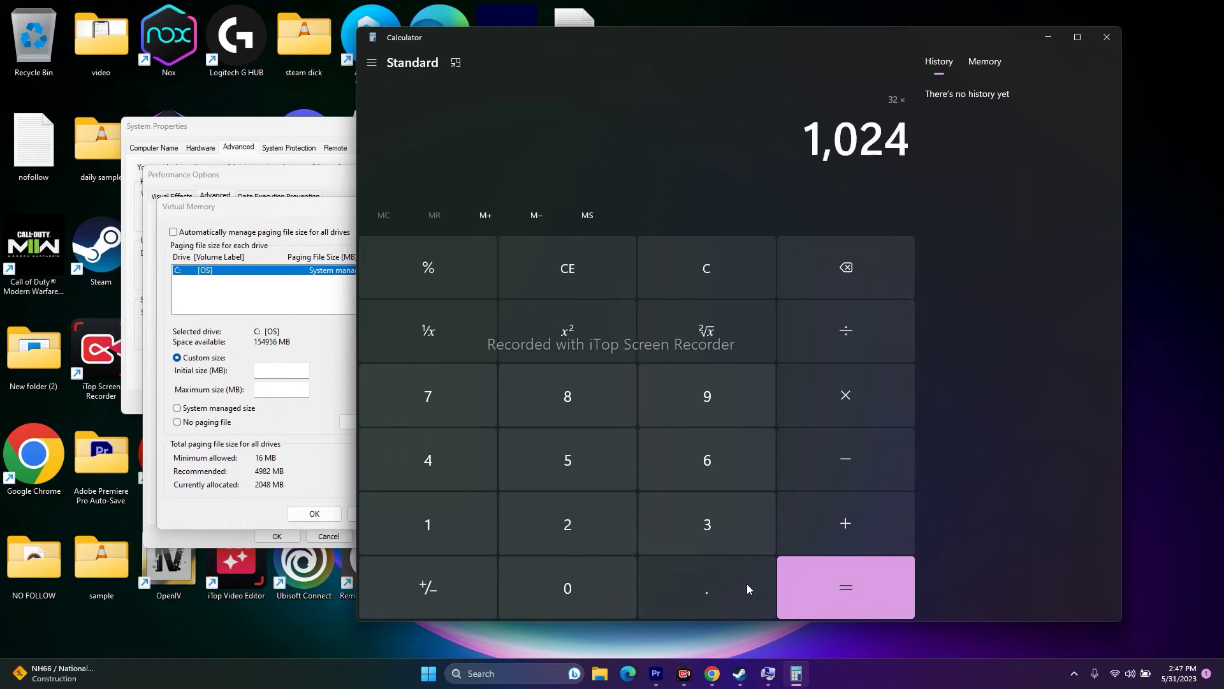
pyautogui.click(798, 582)
# - Multiply the RAM size in megabytes by 1.5 in the calculator
pyautogui.click(842, 385)
pyautogui.click(459, 519)
pyautogui.click(678, 604)
pyautogui.click(568, 460)
pyautogui.click(805, 574)
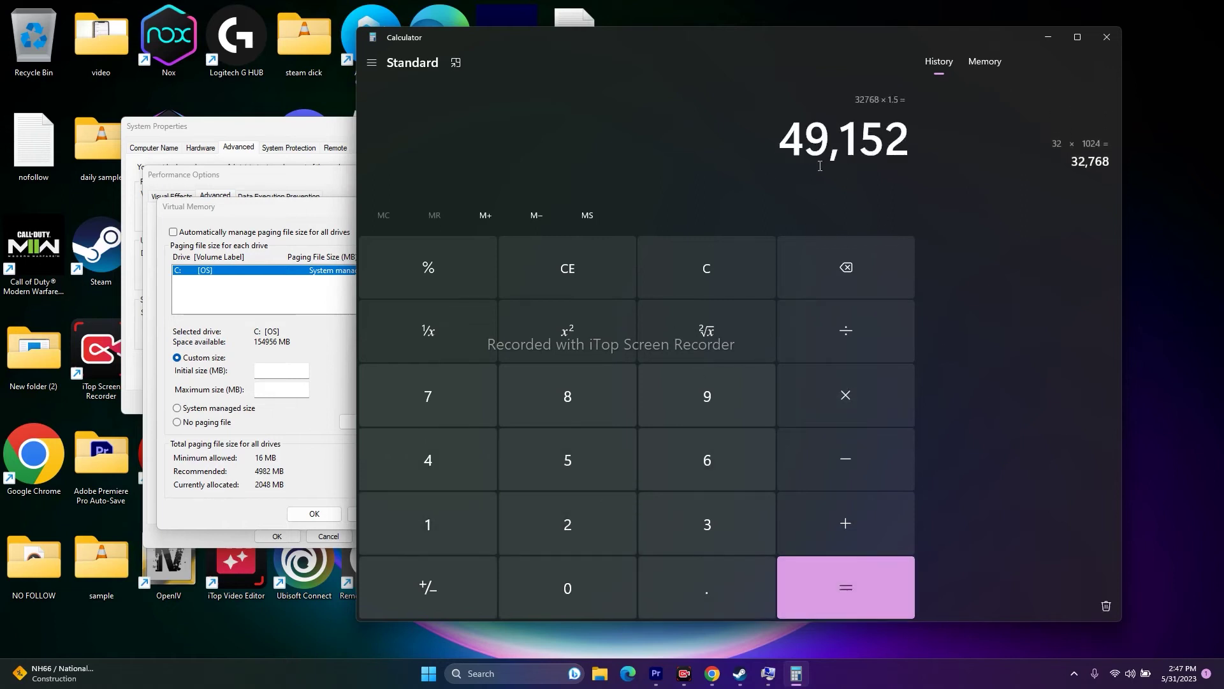
# - Copy the calculated result 49,152 into the initial size of the C: paging file
pyautogui.moveTo(785, 137); pyautogui.dragTo(908, 150)
pyautogui.rightClick(908, 151)
pyautogui.click(912, 155)
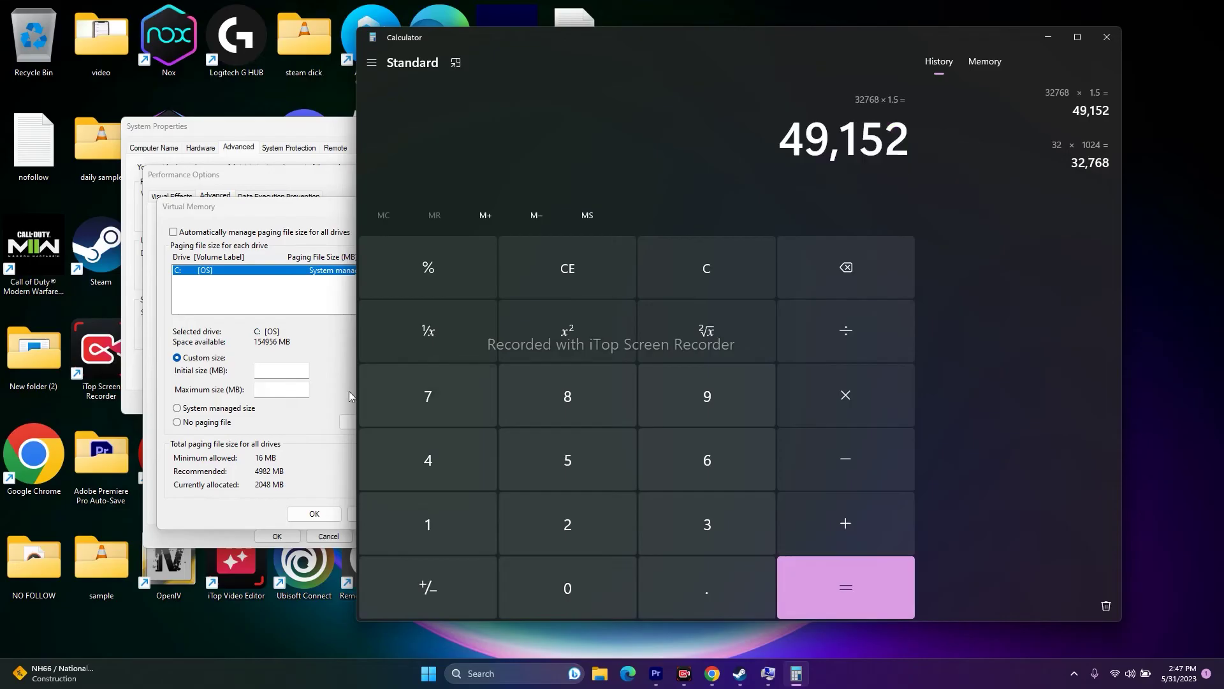
pyautogui.click(306, 370)
pyautogui.rightClick(308, 370)
pyautogui.click(340, 425)
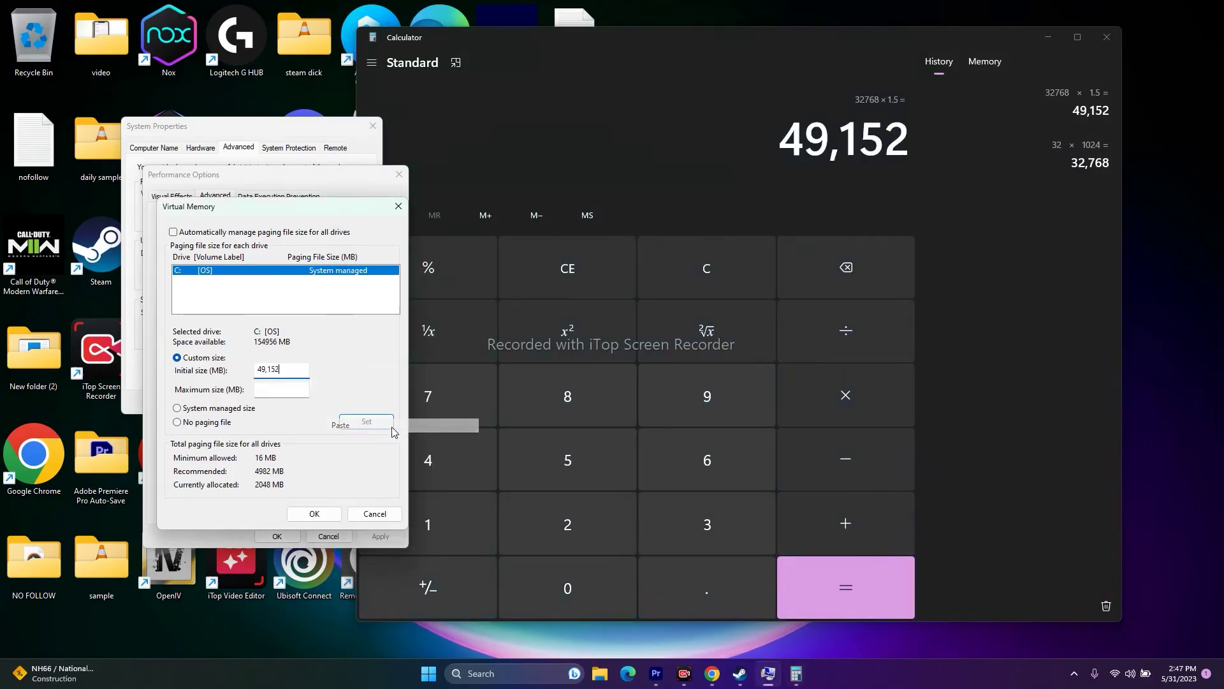
# - Clear the calculator, calculate 32 × 1024 again, and multiply the result by 3
pyautogui.click(570, 274)
pyautogui.click(570, 271)
pyautogui.click(676, 539)
pyautogui.click(569, 531)
pyautogui.click(846, 401)
pyautogui.click(472, 539)
pyautogui.click(523, 578)
pyautogui.click(533, 524)
pyautogui.click(446, 459)
pyautogui.click(803, 580)
pyautogui.click(827, 406)
pyautogui.click(689, 526)
pyautogui.click(824, 580)
# - Copy the calculated result 98,304 into the maximum size of the C: paging file
pyautogui.rightClick(887, 143)
pyautogui.click(918, 156)
pyautogui.click(306, 389)
pyautogui.rightClick(306, 390)
pyautogui.click(338, 444)
# - Confirm the Virtual Memory, Performance Options and System Properties dialogs, and close Calculator
pyautogui.click(314, 513)
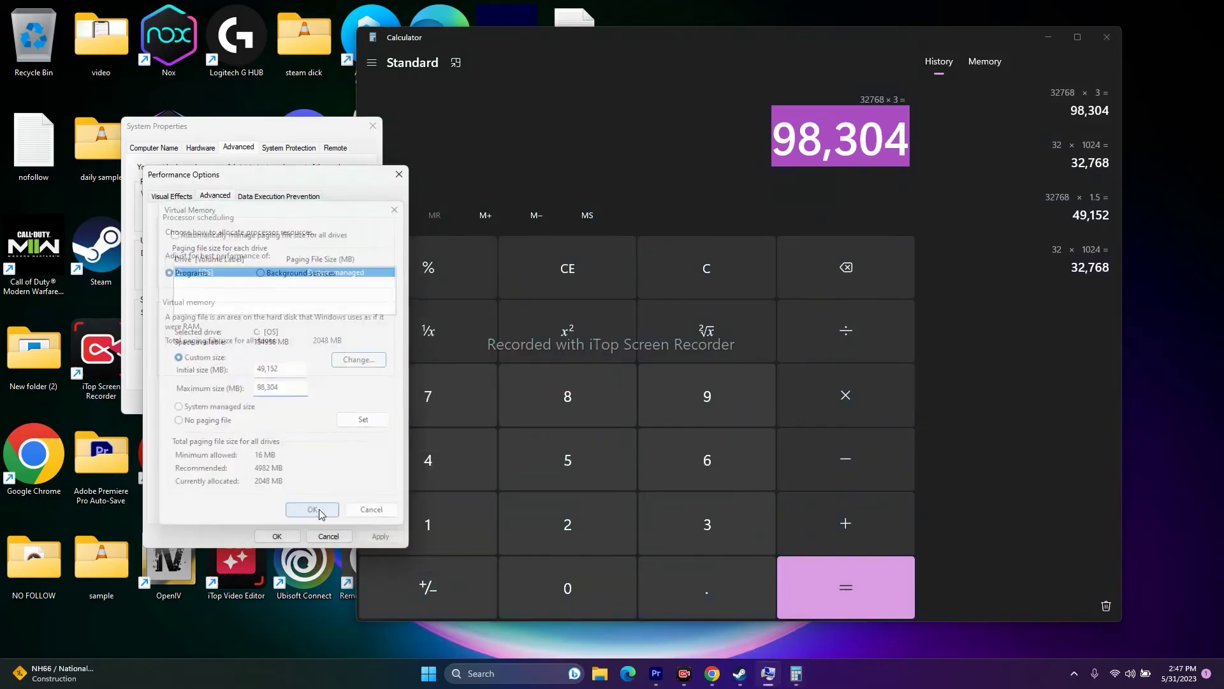
pyautogui.click(277, 536)
pyautogui.click(252, 401)
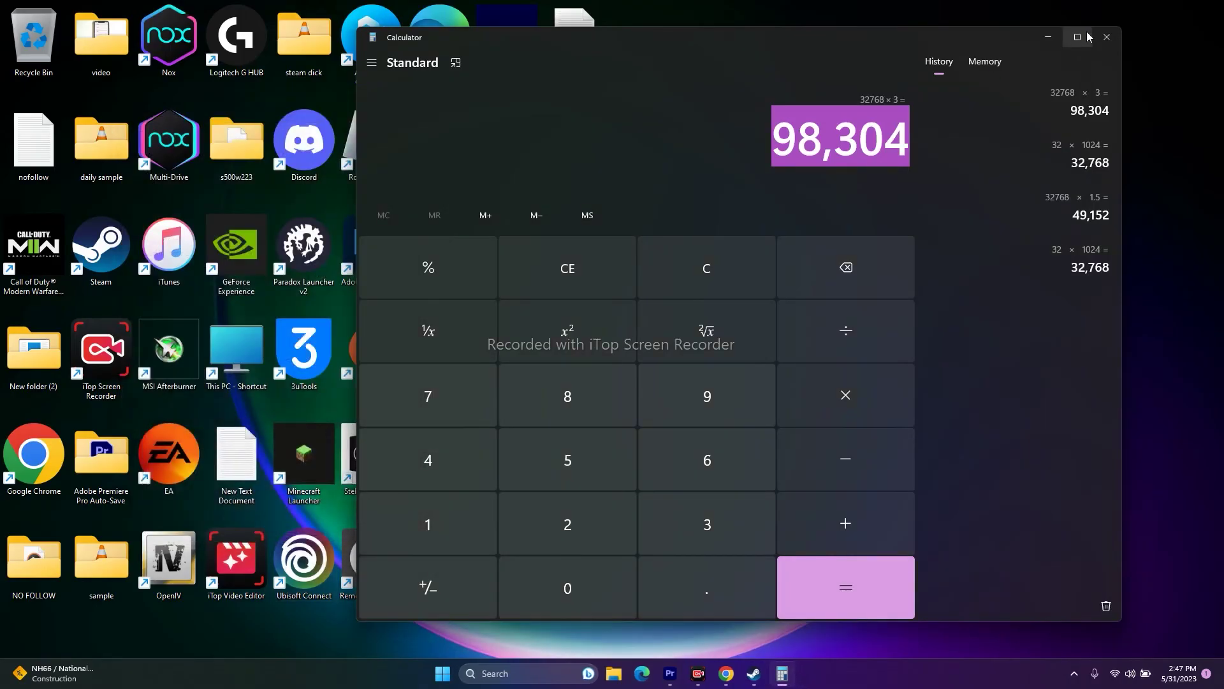
pyautogui.click(1106, 37)
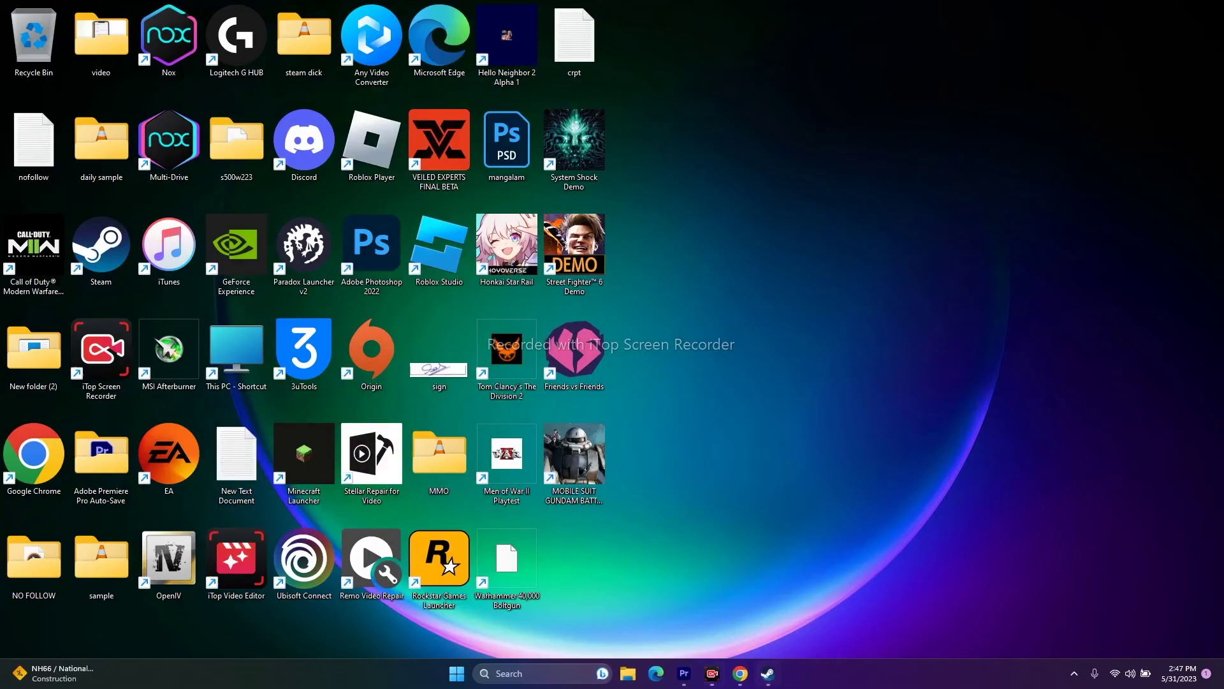
# - Check Windows Update in Settings for available updates, close Settings, and switch back to Steam
pyautogui.click(769, 676)
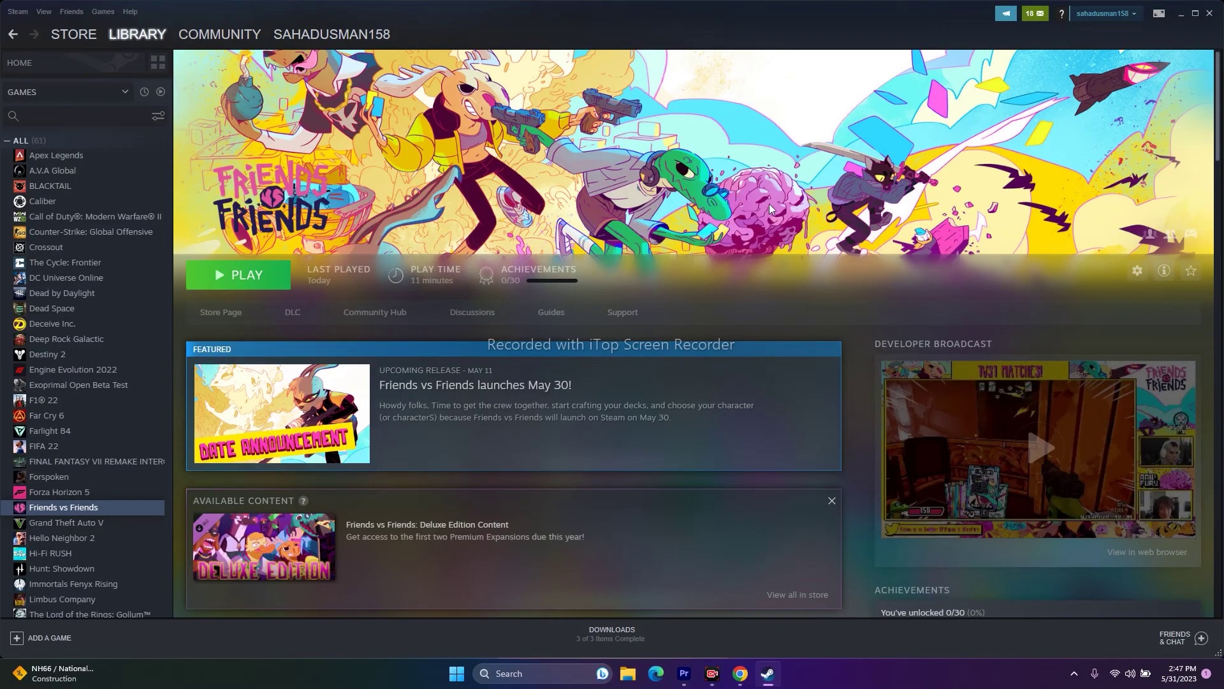
pyautogui.click(1180, 20)
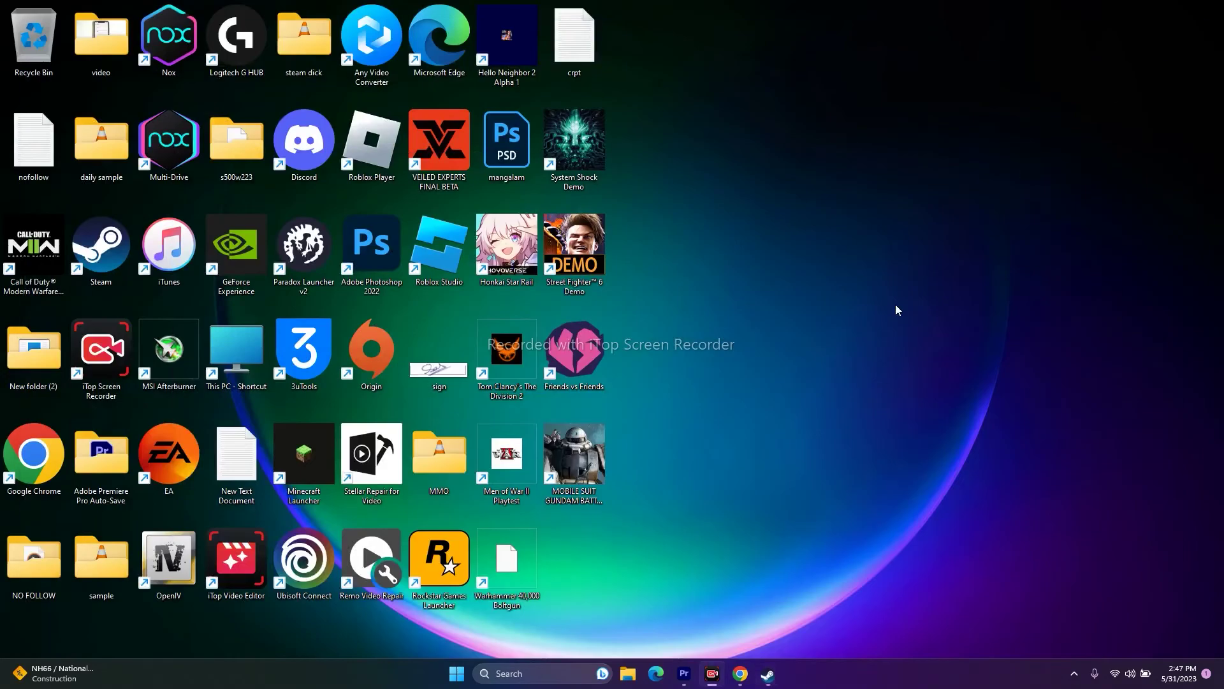
pyautogui.click(546, 667)
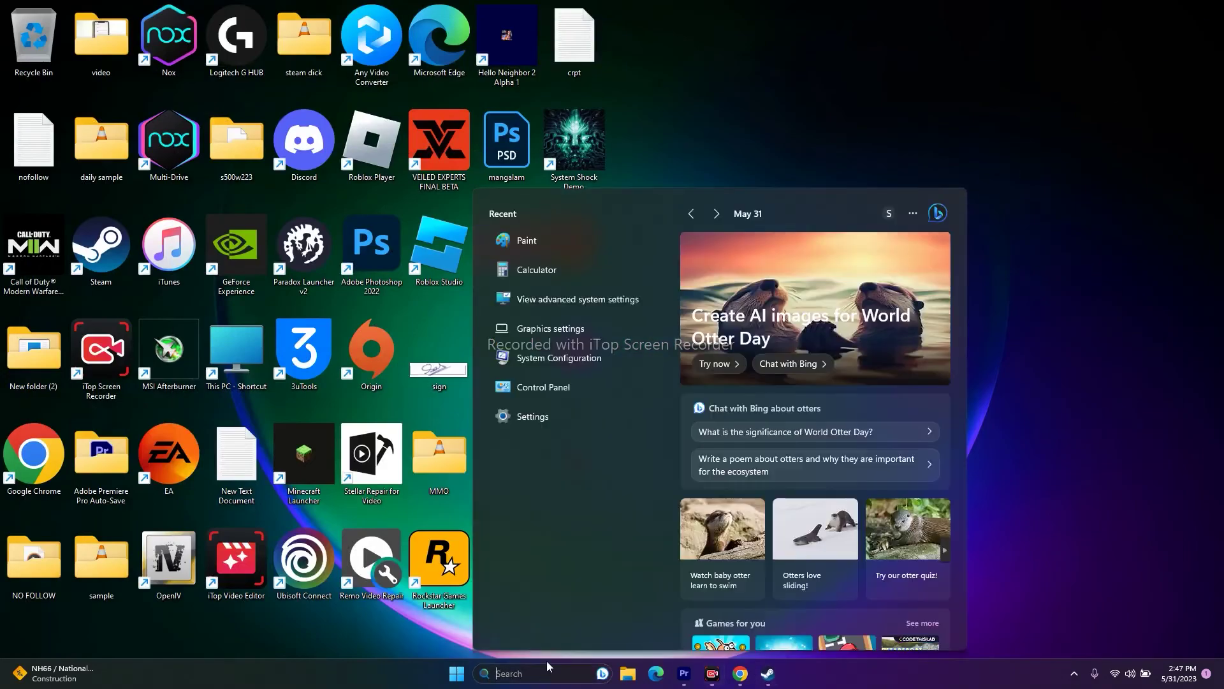
pyautogui.click(562, 419)
pyautogui.click(88, 392)
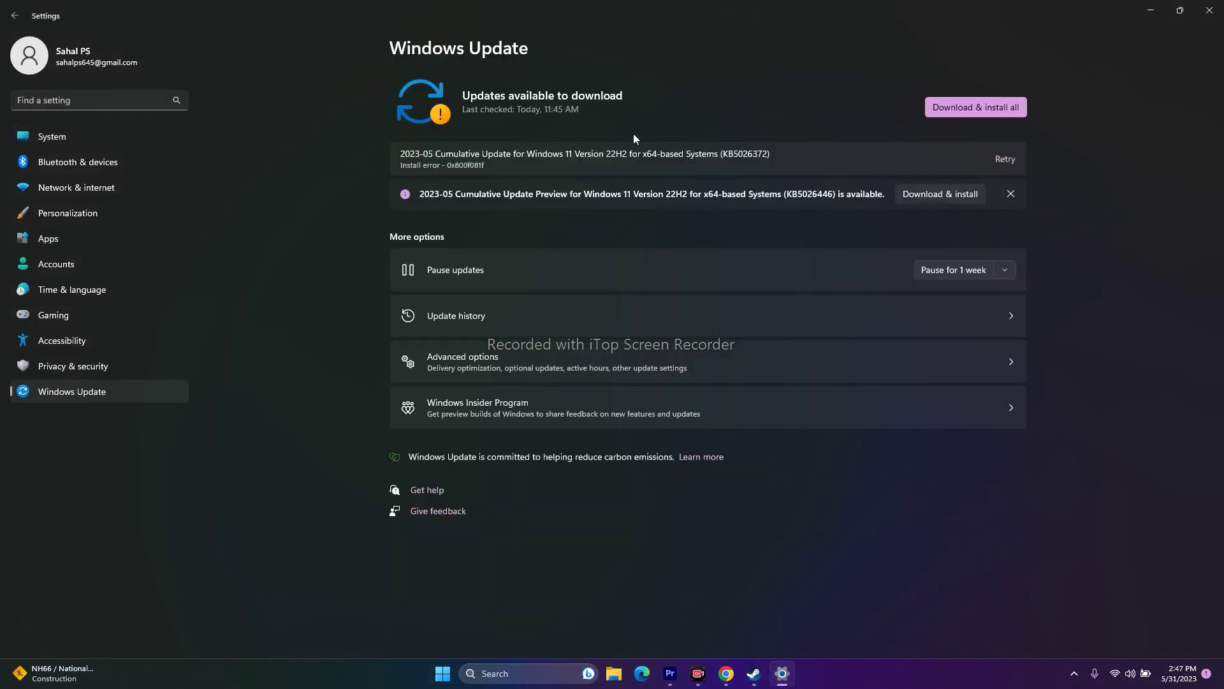
pyautogui.click(1210, 10)
pyautogui.click(768, 673)
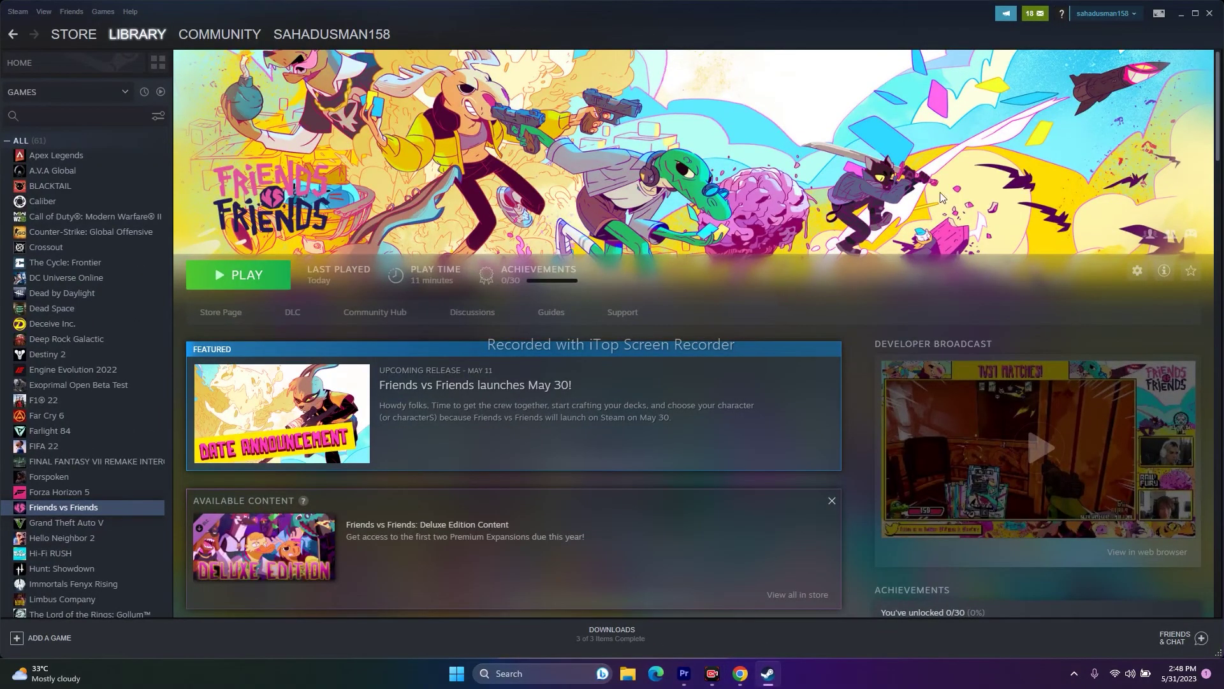
# - Switch to Chrome and bring up the Manual Driver Search form on the GeForce drivers page
pyautogui.click(1181, 14)
pyautogui.click(740, 673)
pyautogui.click(355, 15)
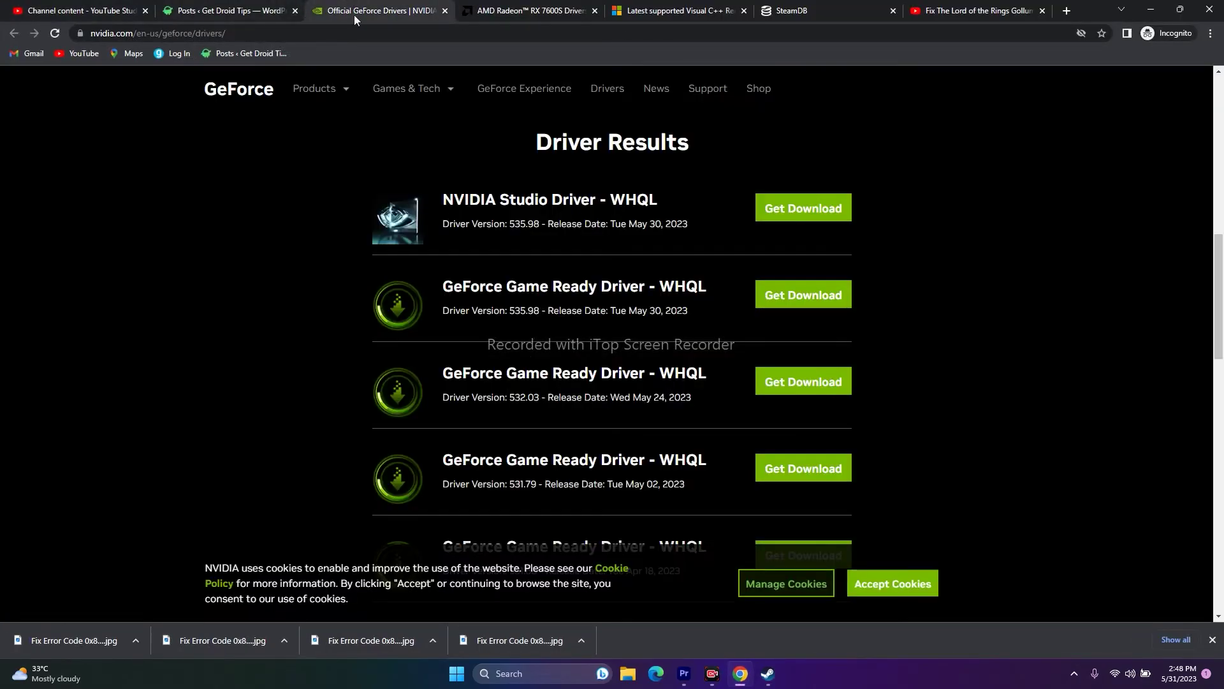
pyautogui.click(563, 8)
pyautogui.click(424, 10)
pyautogui.scroll(4, 942, 236)
pyautogui.scroll(3, 943, 238)
pyautogui.scroll(-1, 943, 238)
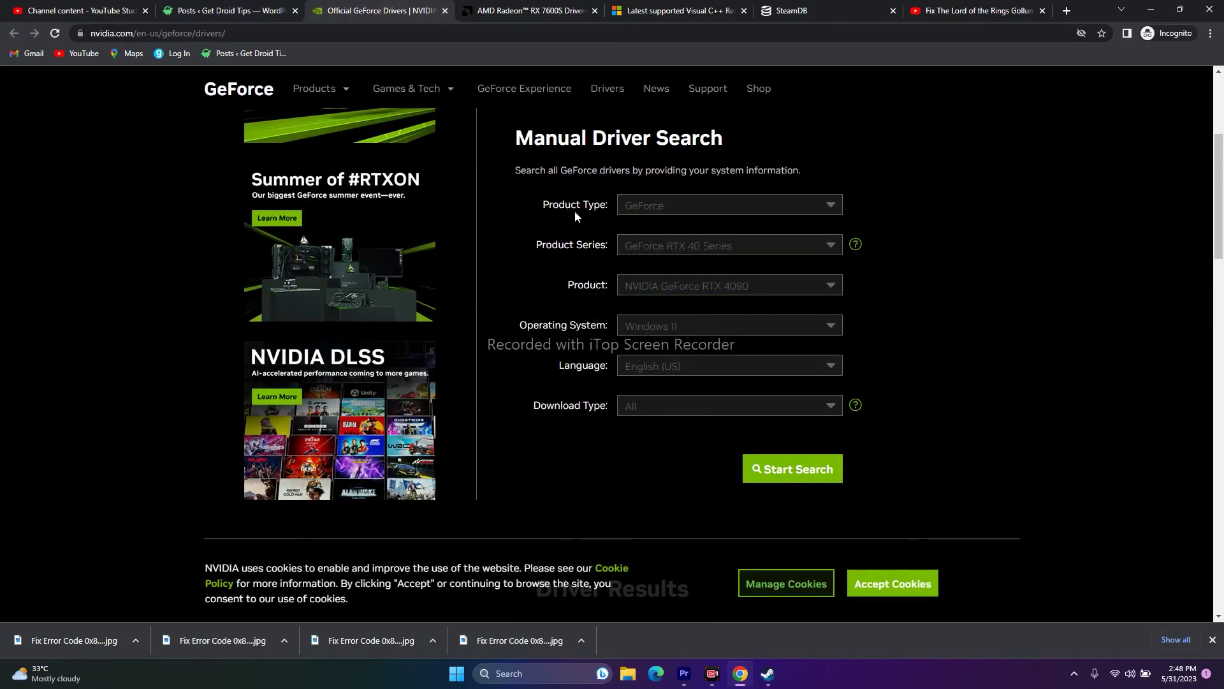
# - Choose Windows 11 as the operating system and examine the version and release date of the NVIDIA Studio Driver in the results
pyautogui.click(659, 335)
pyautogui.click(660, 364)
pyautogui.scroll(-3, 939, 323)
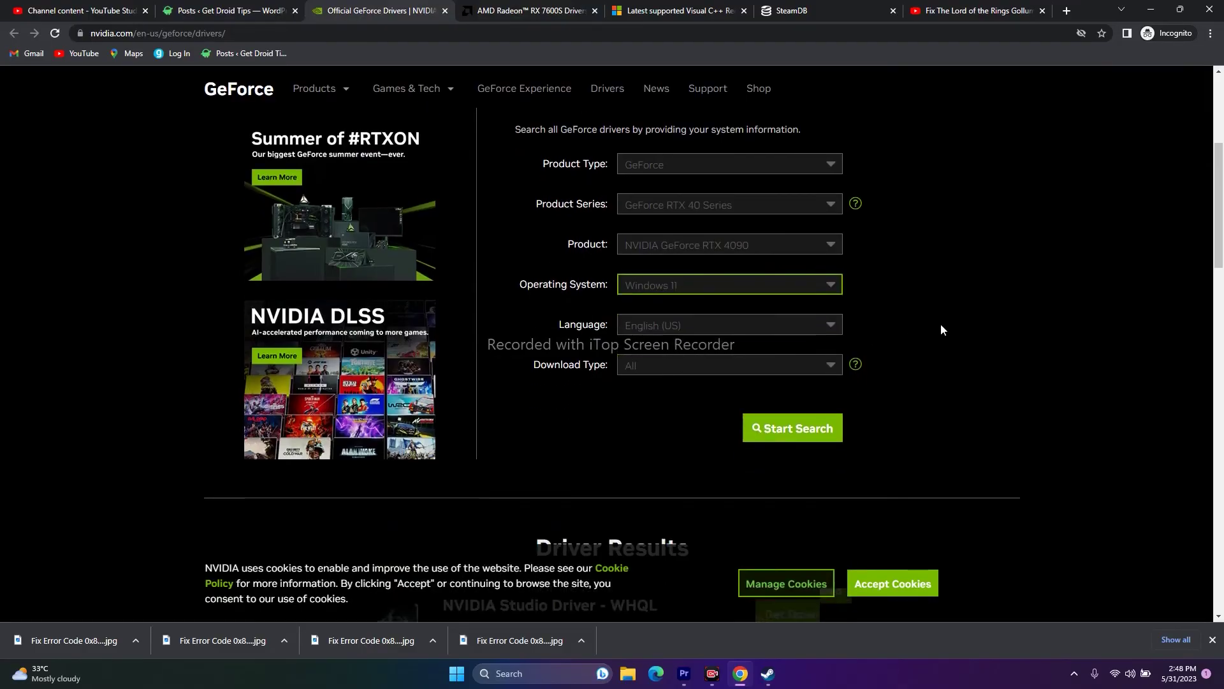
pyautogui.scroll(-4, 1005, 328)
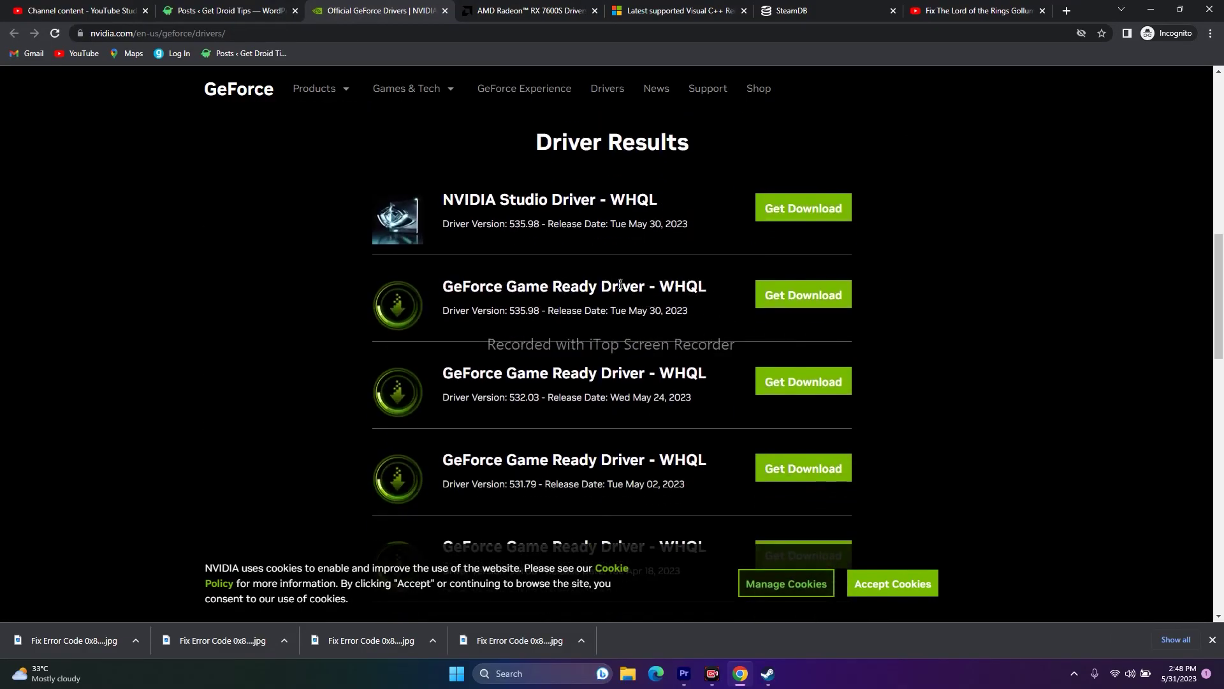
pyautogui.moveTo(449, 224); pyautogui.dragTo(692, 228)
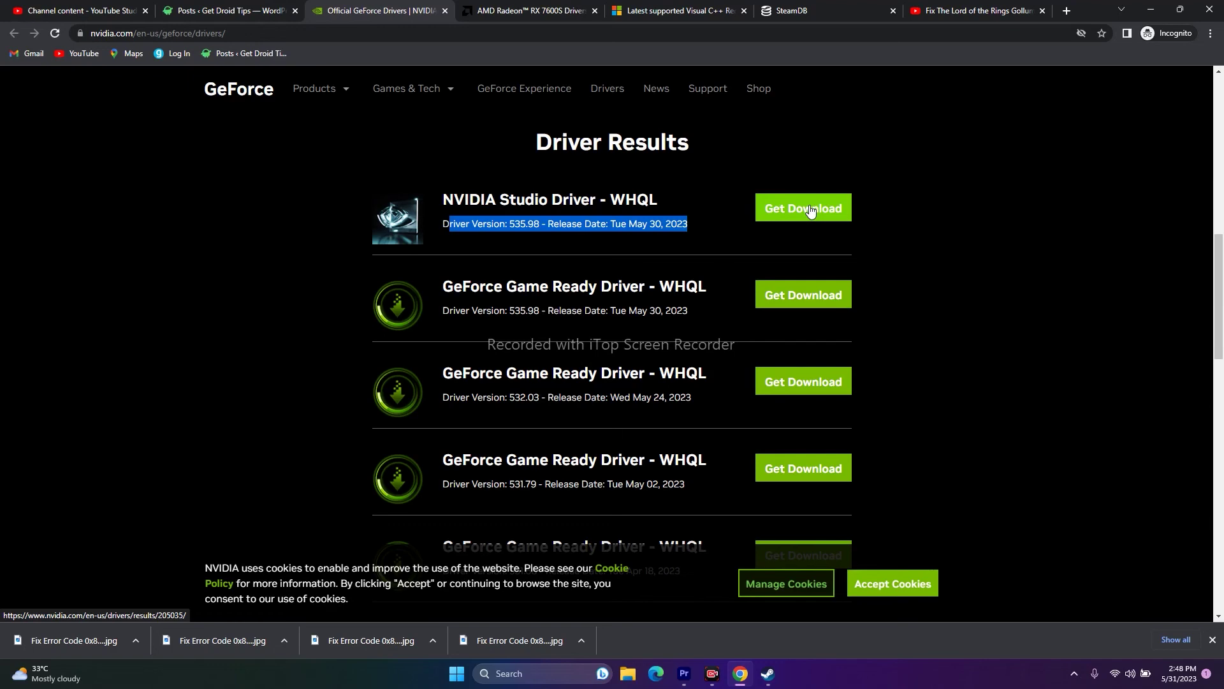
# - Examine the AMD Radeon RX 7600S drivers page and the product selection list on the AMD support page
pyautogui.scroll(-2, 863, 246)
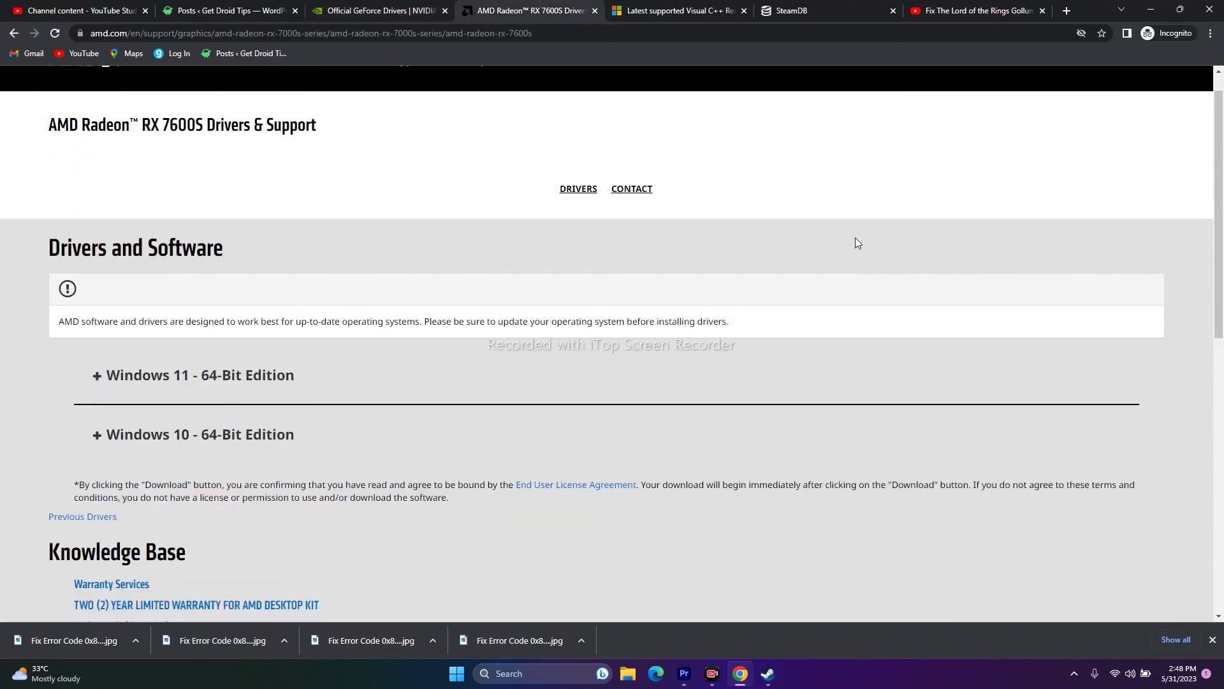
pyautogui.scroll(2, 132, 222)
pyautogui.click(14, 33)
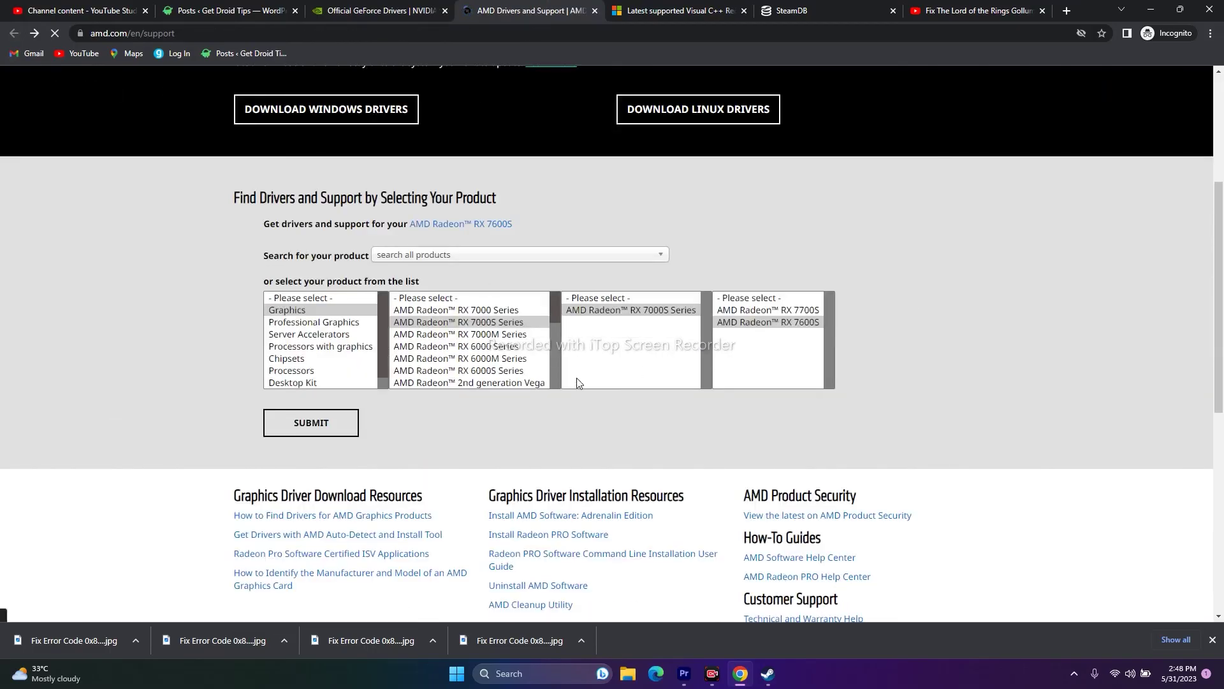
pyautogui.click(34, 34)
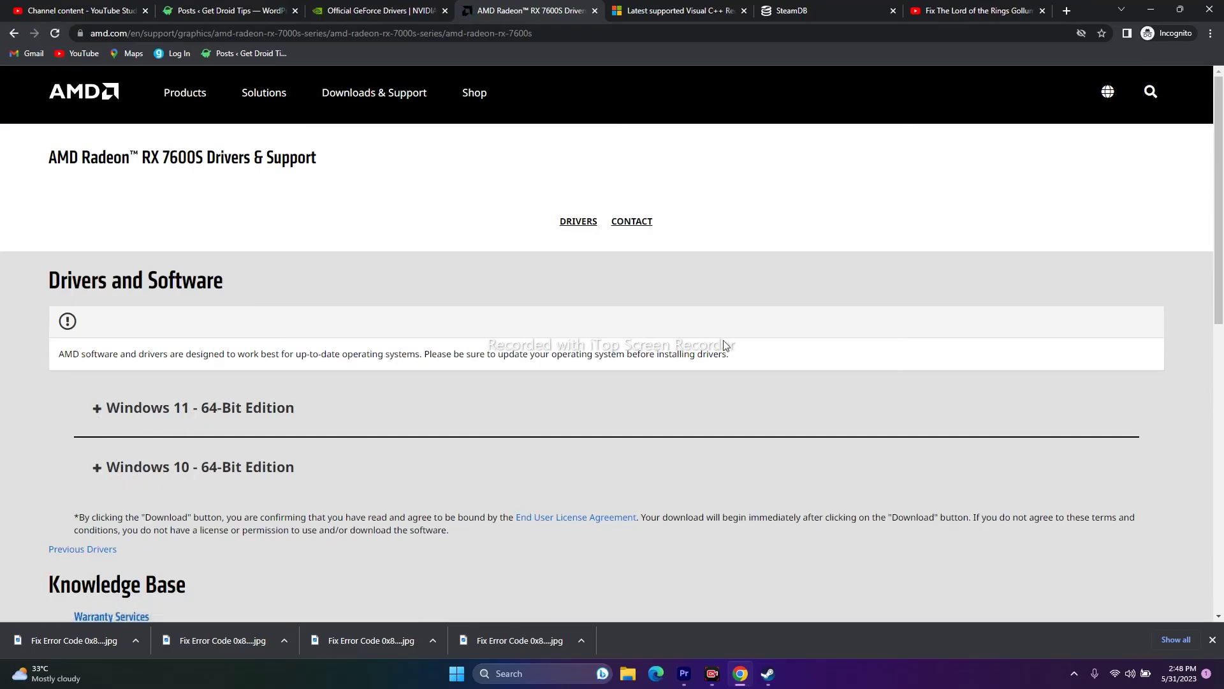
# - Examine the Microsoft Visual C++ Redistributable latest supported downloads article, including its Visual Studio 2015–2022 download links
pyautogui.click(656, 10)
pyautogui.scroll(3, 974, 309)
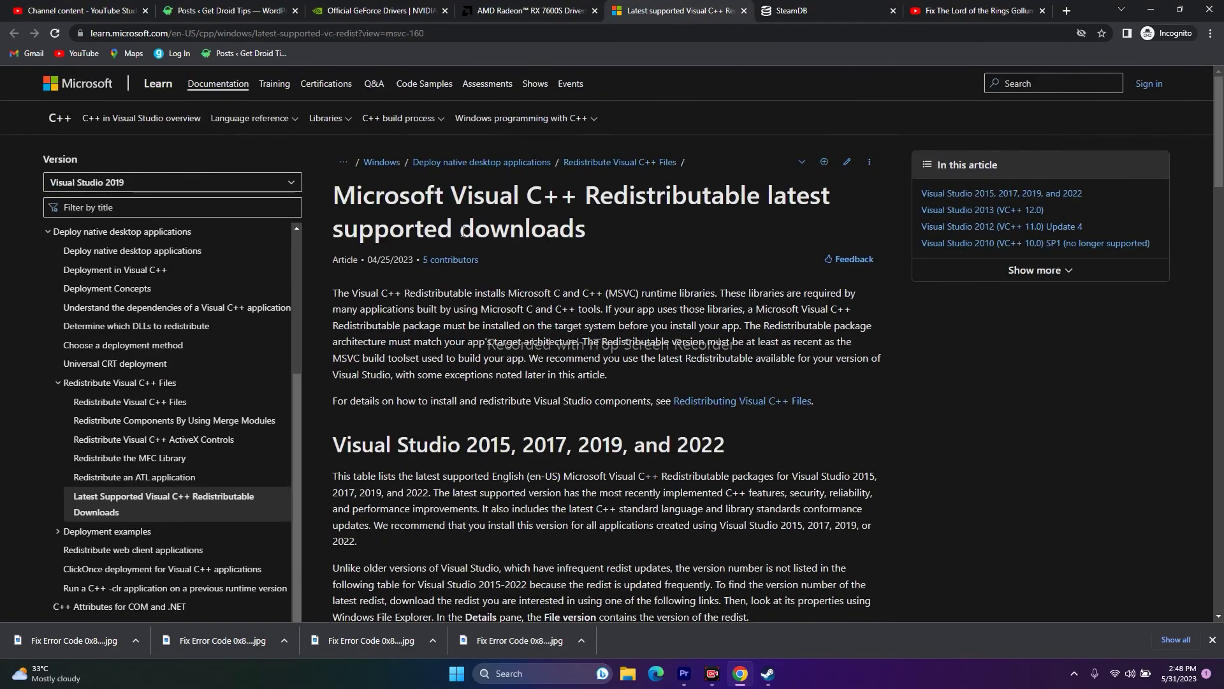
pyautogui.moveTo(334, 194); pyautogui.dragTo(583, 226)
pyautogui.click(583, 227)
pyautogui.scroll(-5, 446, 351)
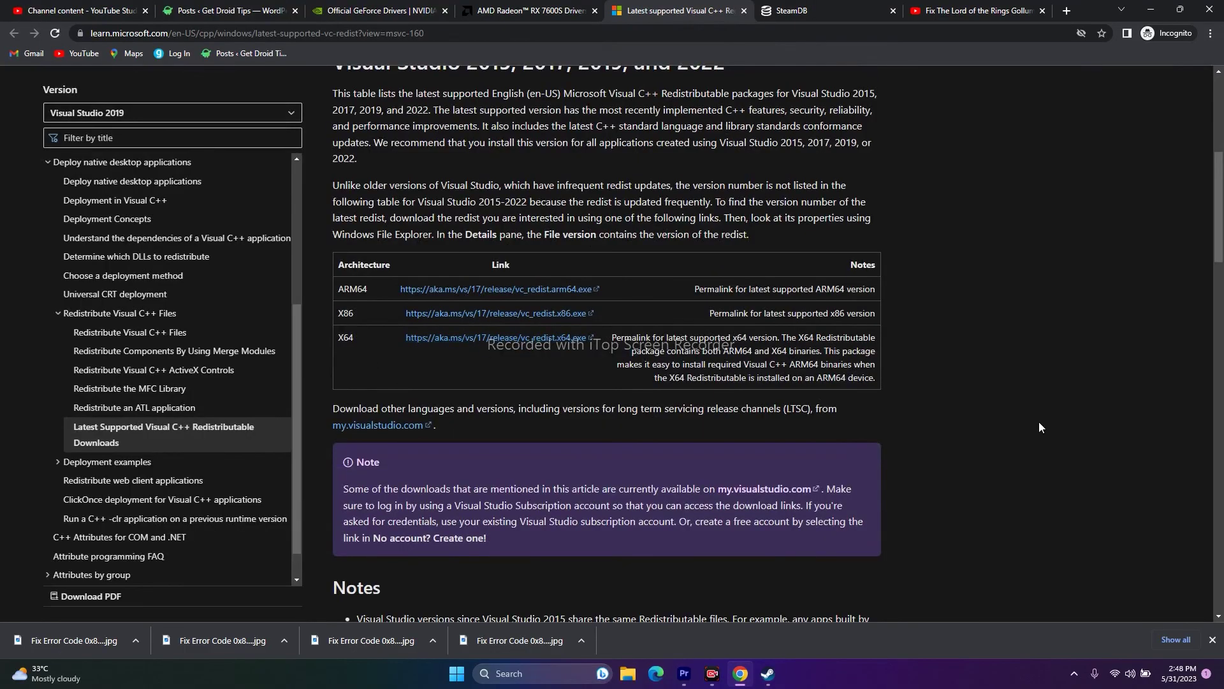
pyautogui.scroll(5, 1038, 423)
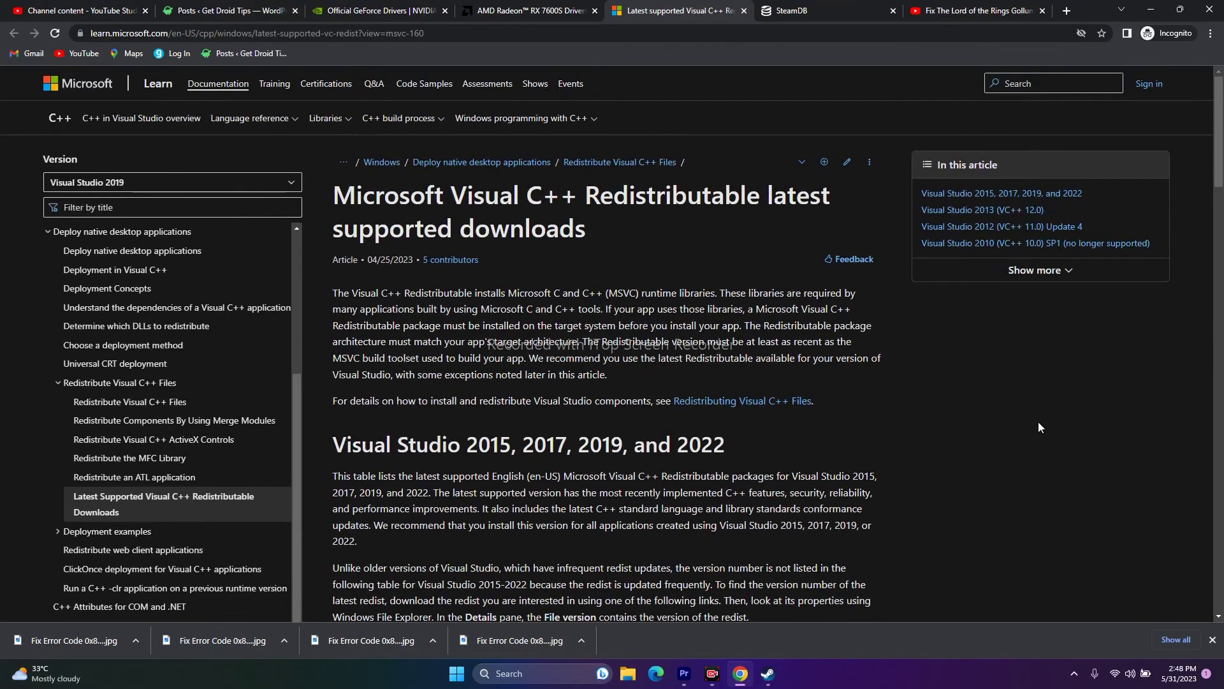
# - Switch to Steam, view the Manage options for Friends vs Friends including Uninstall, and minimize Steam without choosing one
pyautogui.click(1153, 10)
pyautogui.click(765, 675)
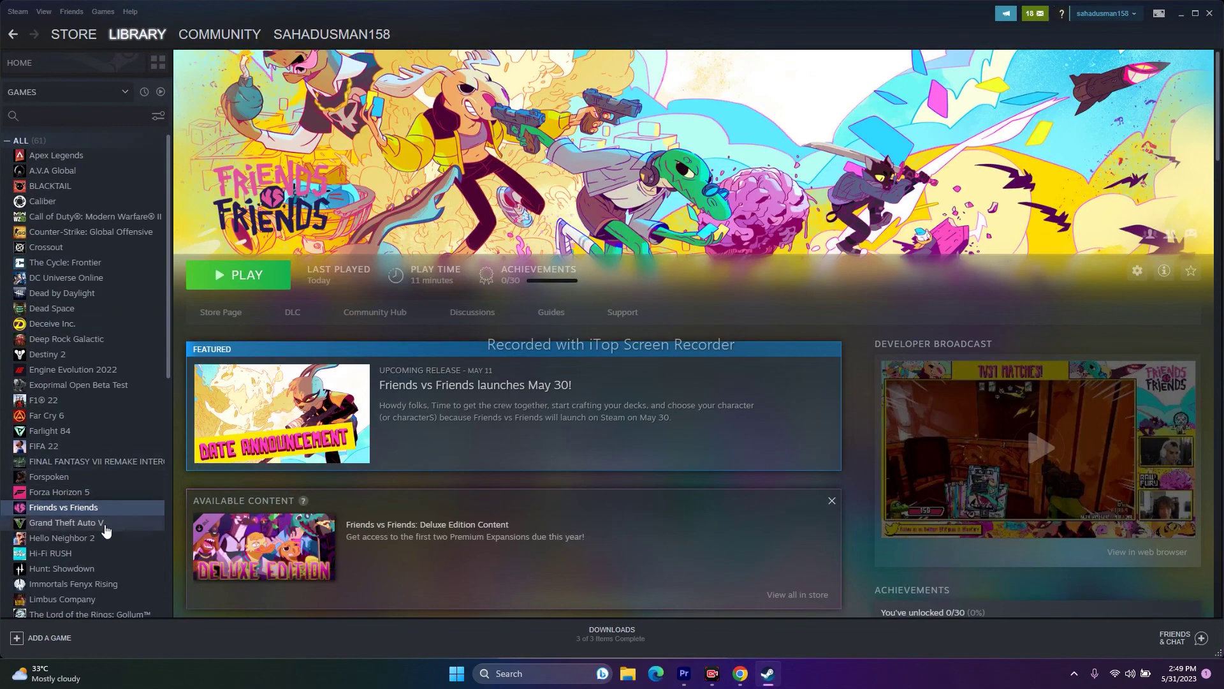
pyautogui.rightClick(116, 509)
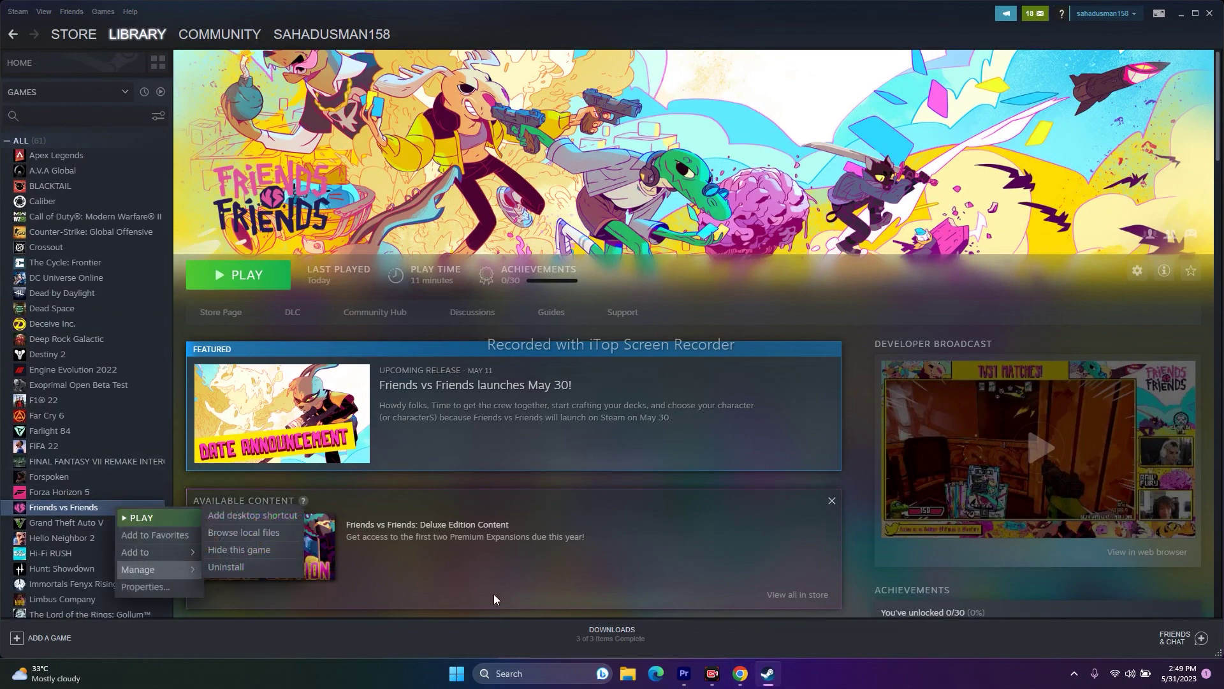
pyautogui.click(1221, 171)
pyautogui.click(1181, 13)
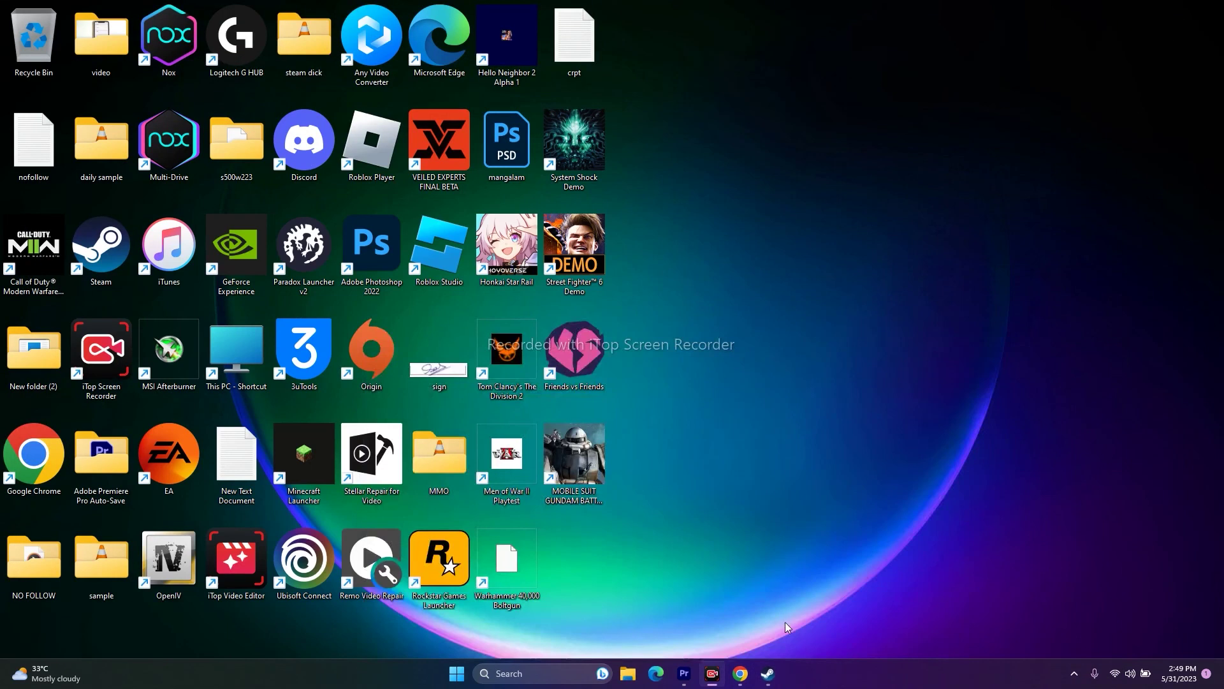
# - Check the free space on the C: drive in File Explorer, close it, and switch back to Steam
pyautogui.click(627, 674)
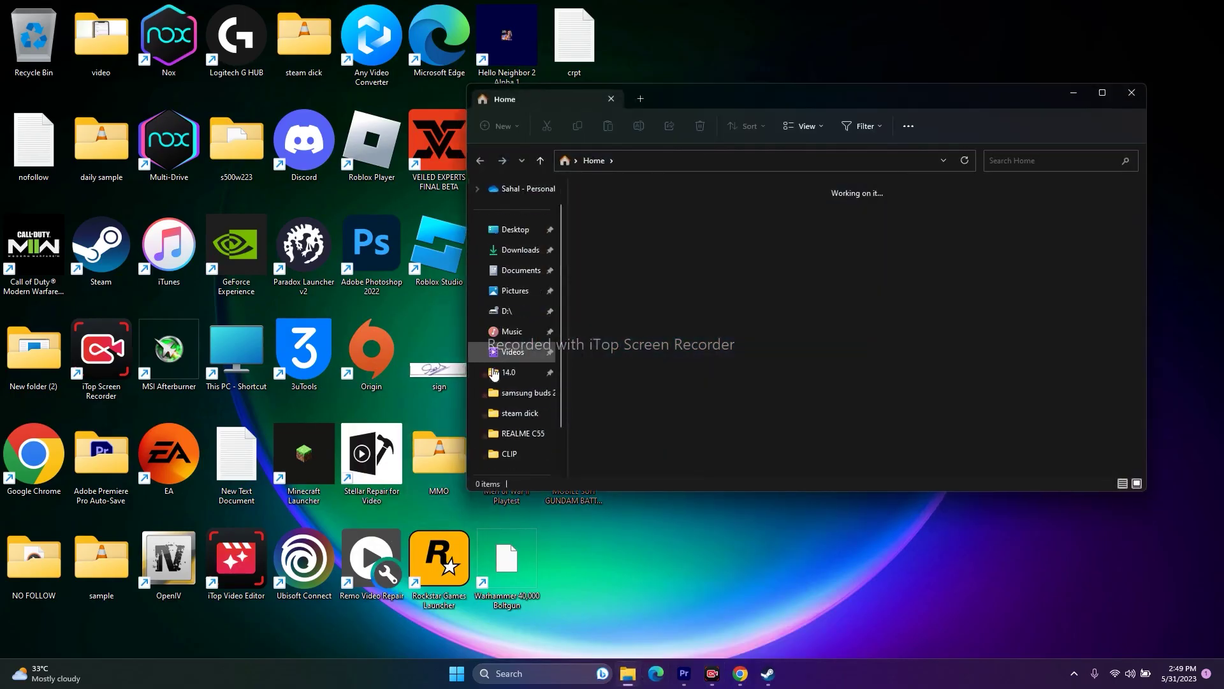
pyautogui.click(514, 433)
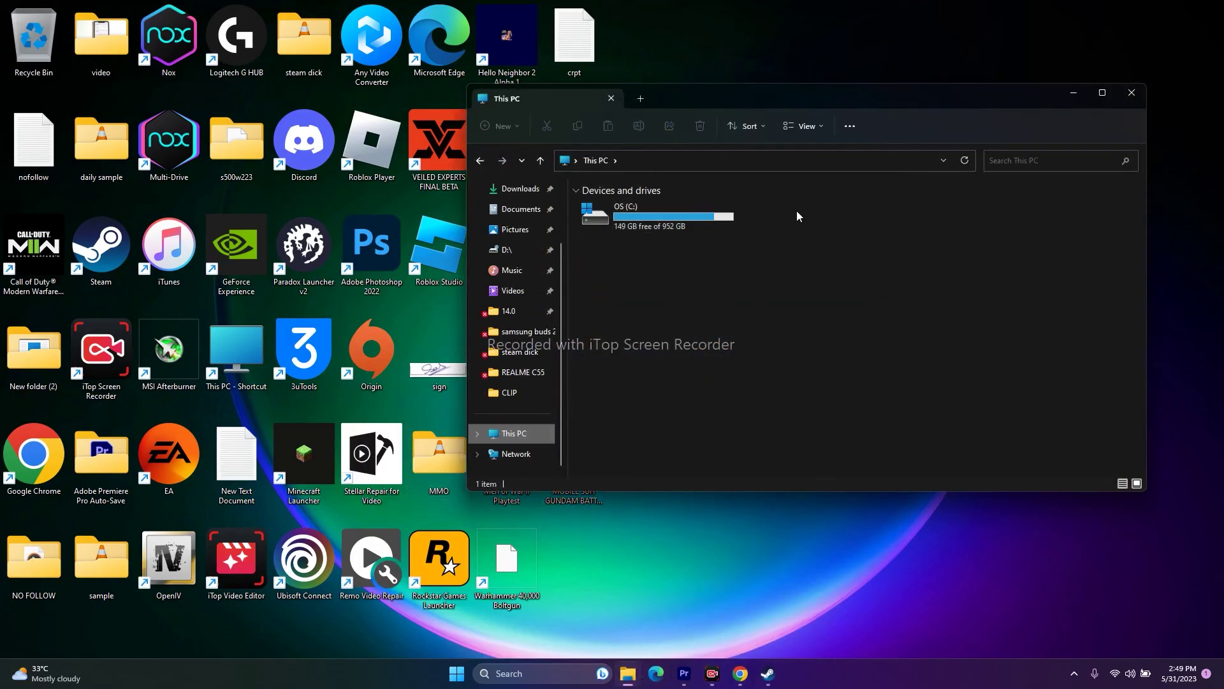
pyautogui.click(1133, 94)
pyautogui.click(768, 673)
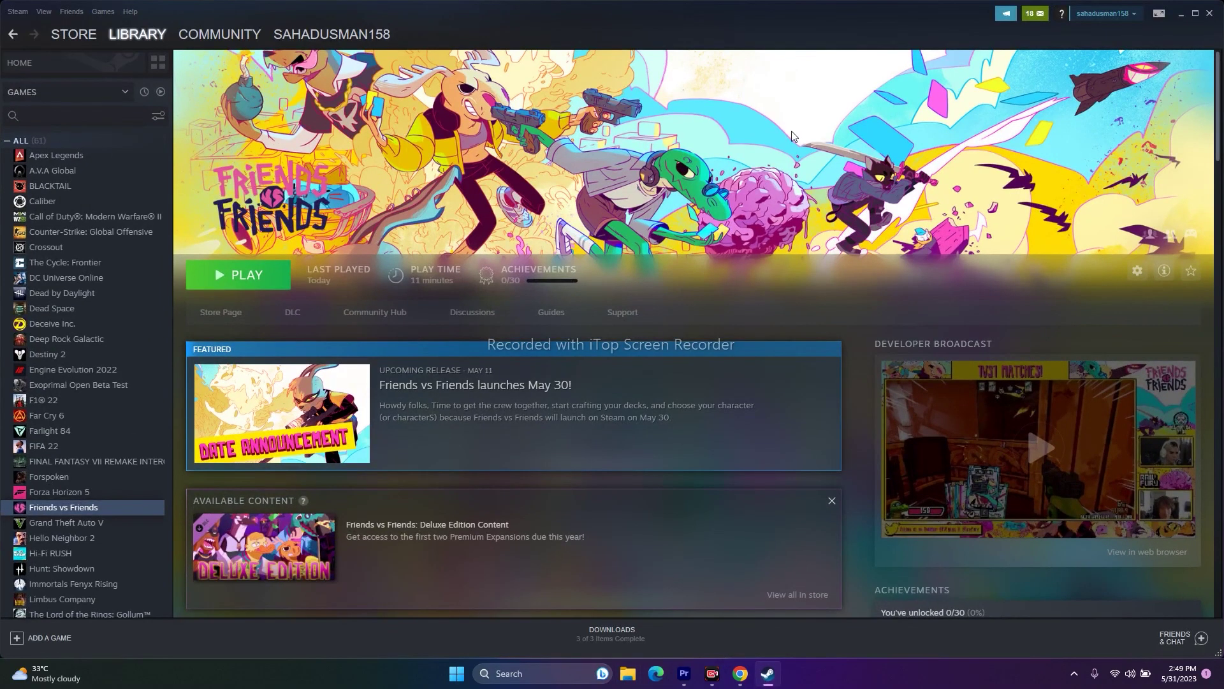